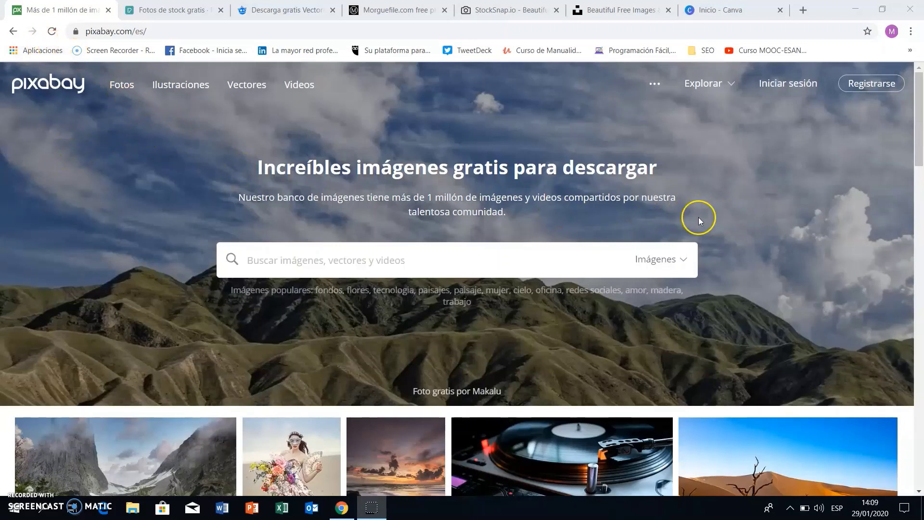
# Scroll up and down through the Pixabay home page
pyautogui.click(155, 30)
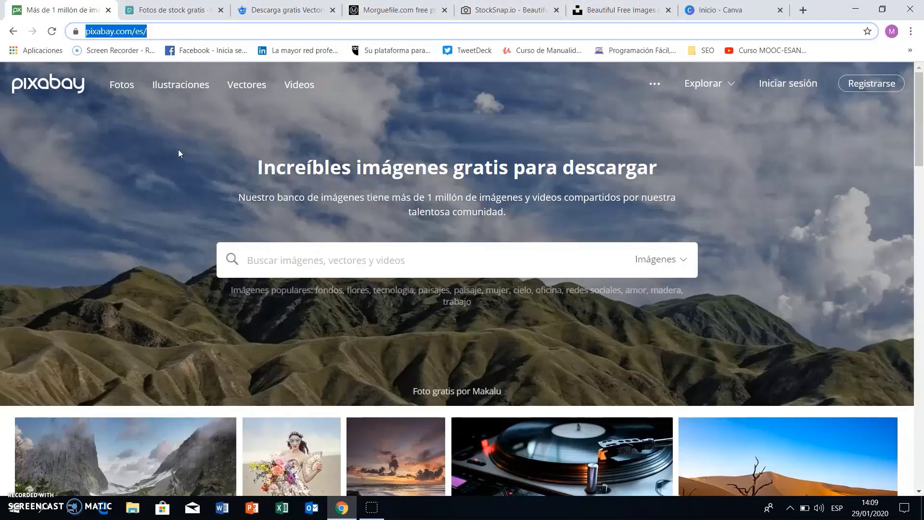
pyautogui.click(134, 153)
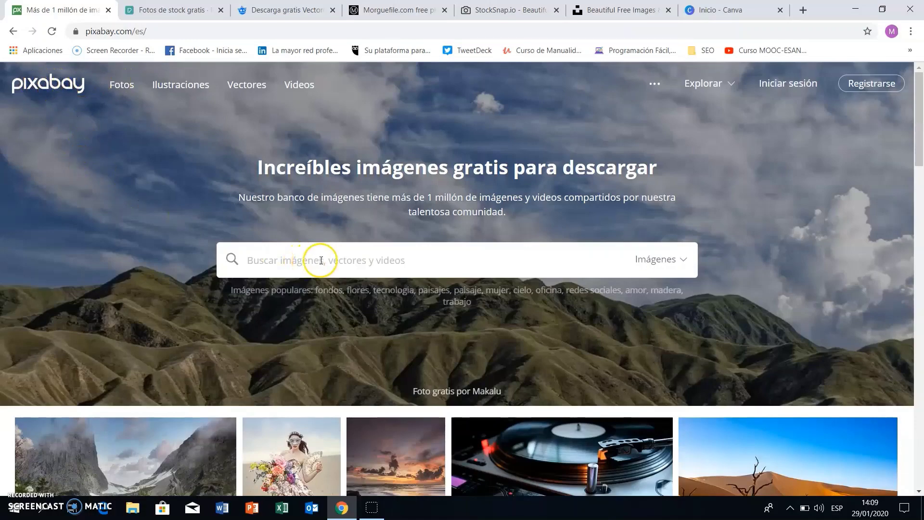
pyautogui.scroll(-5, 544, 317)
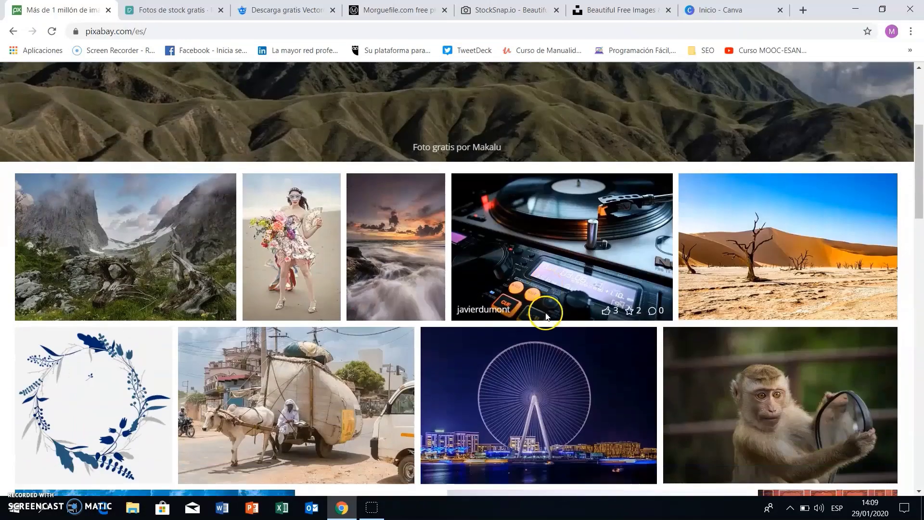
pyautogui.scroll(-3, 545, 315)
pyautogui.scroll(-4, 544, 315)
pyautogui.scroll(-4, 542, 315)
pyautogui.scroll(1, 537, 314)
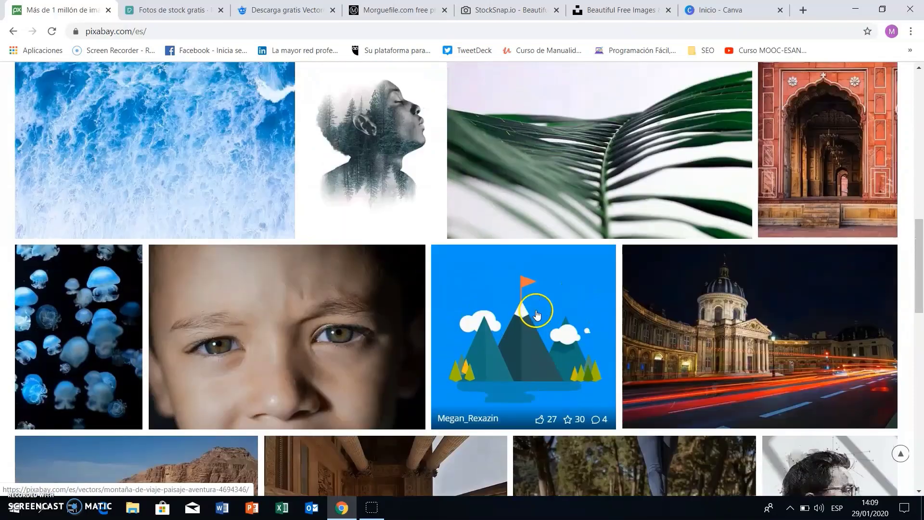
pyautogui.scroll(8, 538, 314)
pyautogui.scroll(6, 533, 310)
pyautogui.scroll(-2, 460, 313)
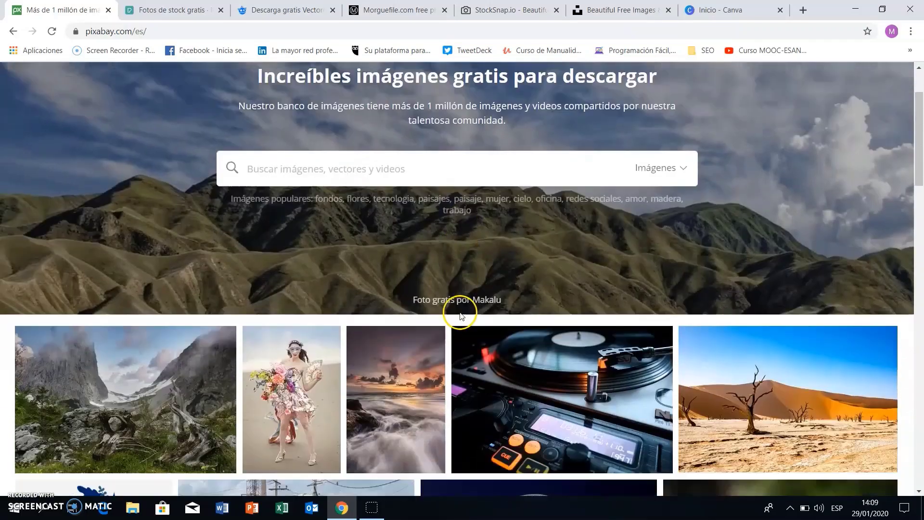
pyautogui.scroll(2, 460, 313)
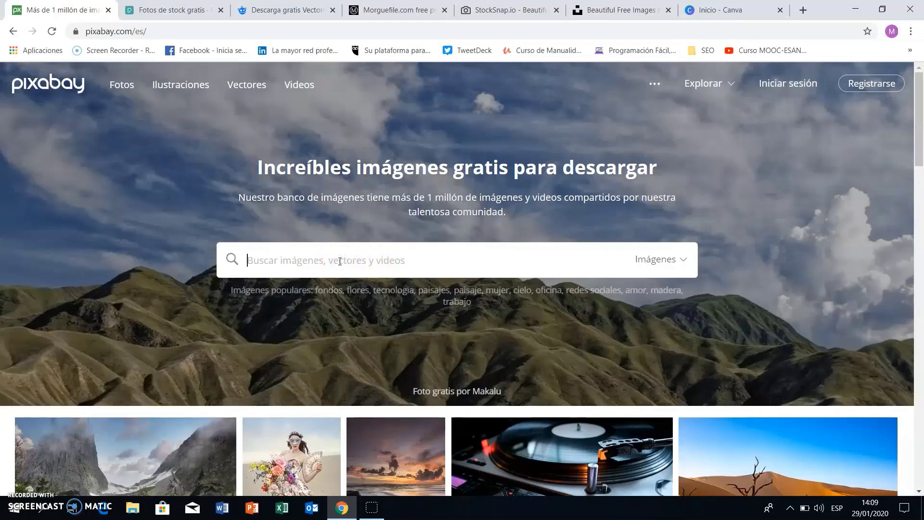
# Search Pixabay for 'marketing digital' and scroll through the 200+ image results
pyautogui.write('MARKETING DIGITAL')
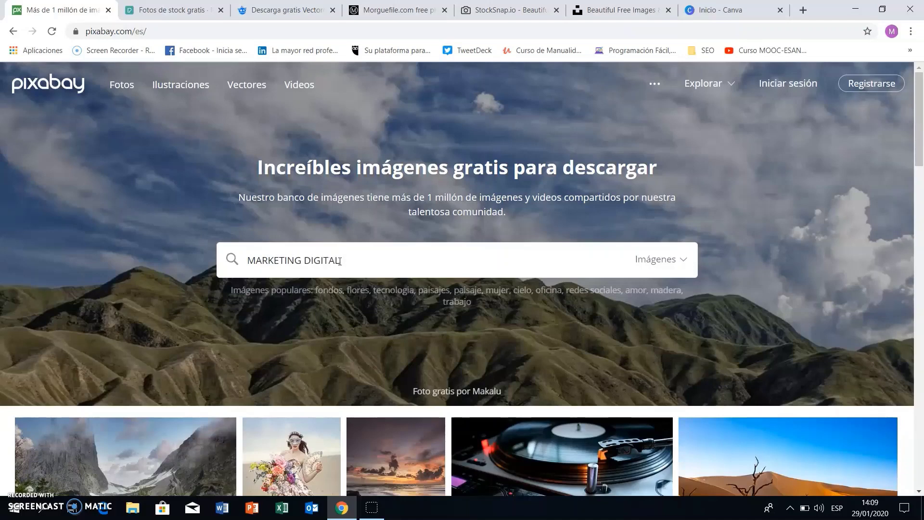
pyautogui.press('Return')
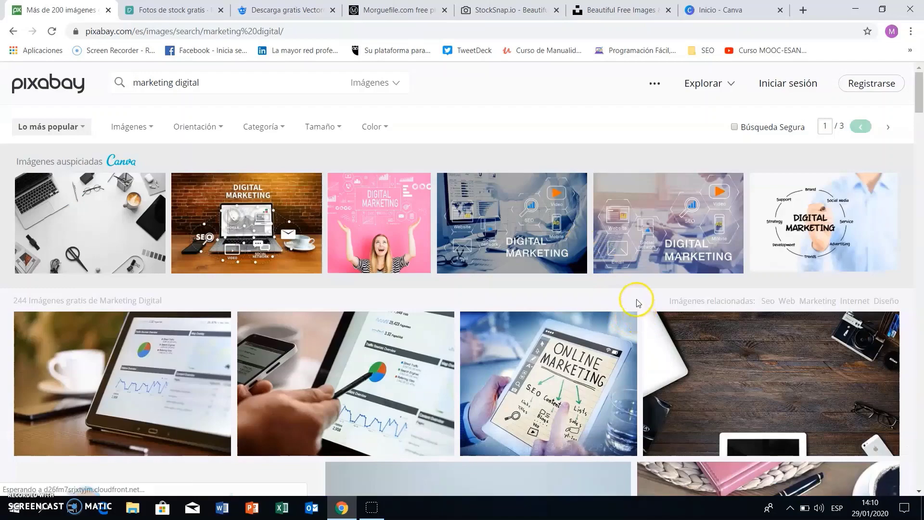
pyautogui.scroll(-6, 637, 299)
pyautogui.scroll(-3, 635, 299)
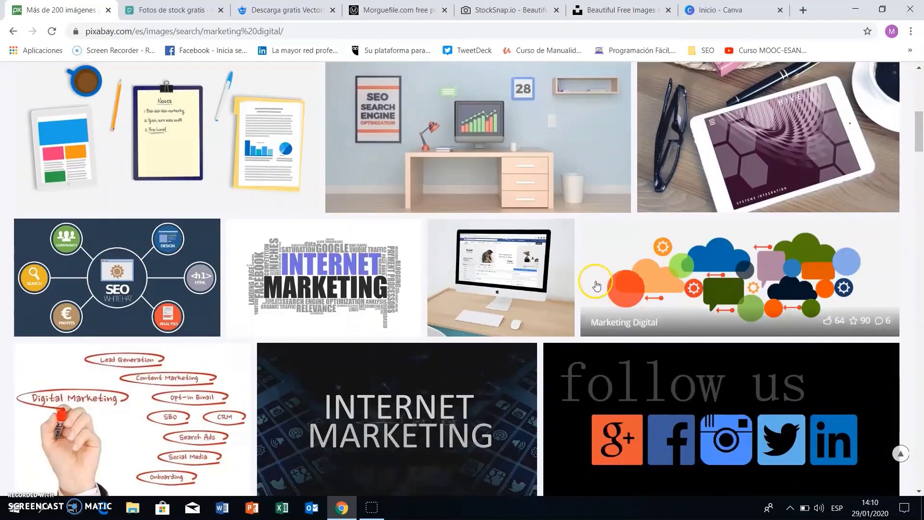
pyautogui.scroll(-3, 576, 260)
pyautogui.scroll(-5, 576, 260)
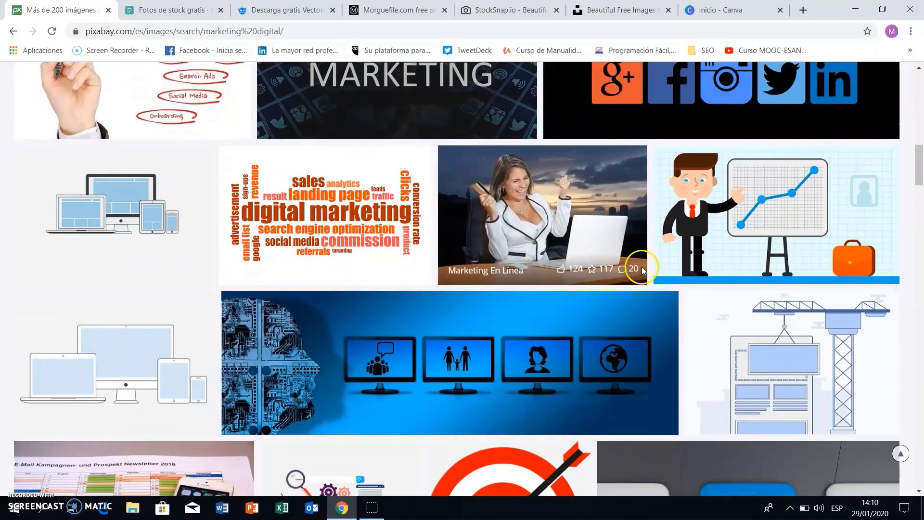
pyautogui.scroll(-2, 675, 282)
pyautogui.scroll(-3, 679, 270)
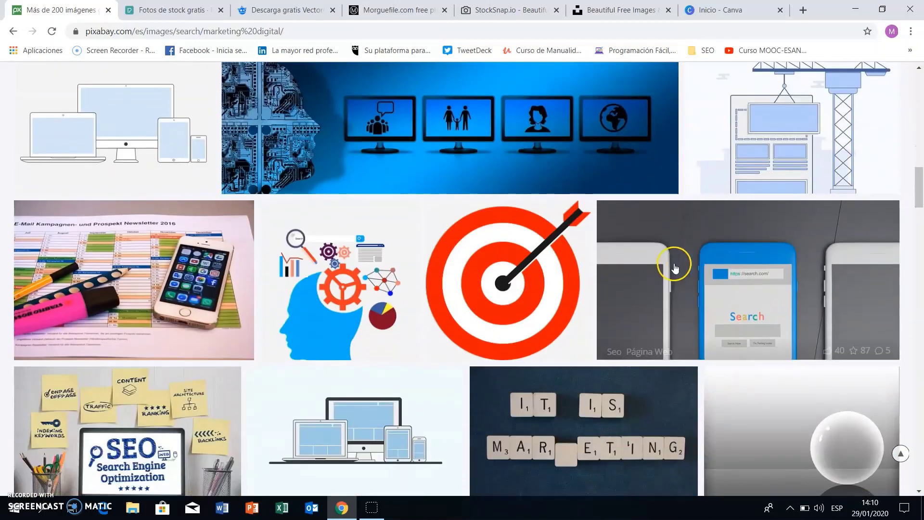
pyautogui.scroll(-3, 598, 280)
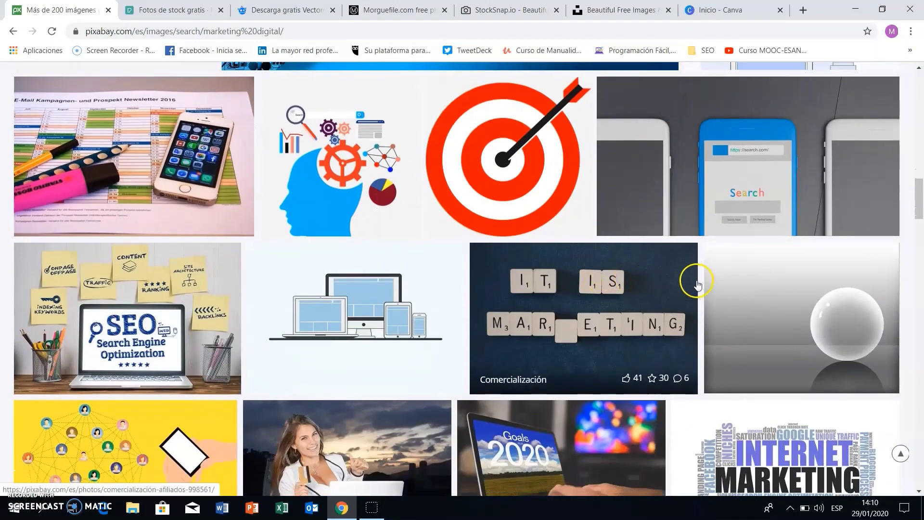
pyautogui.scroll(-3, 695, 274)
pyautogui.scroll(-3, 677, 279)
pyautogui.scroll(-3, 667, 286)
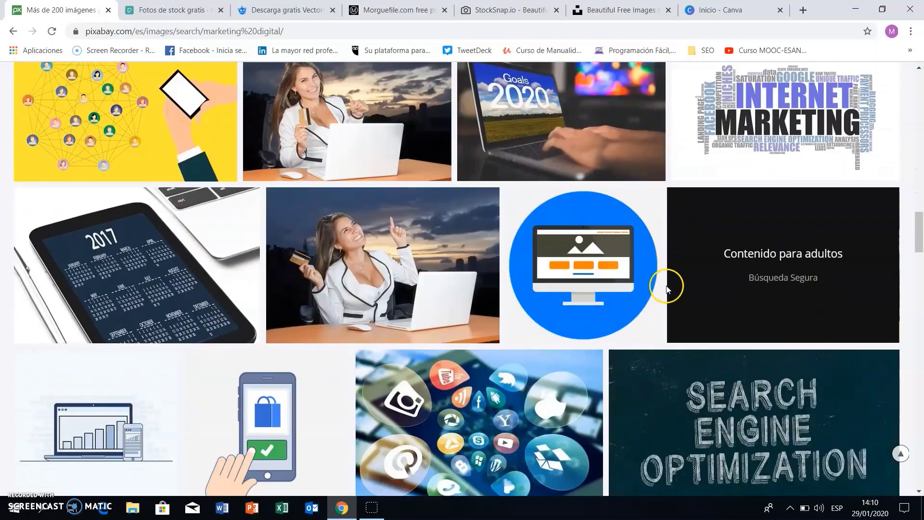
pyautogui.scroll(-3, 659, 284)
pyautogui.scroll(-3, 605, 281)
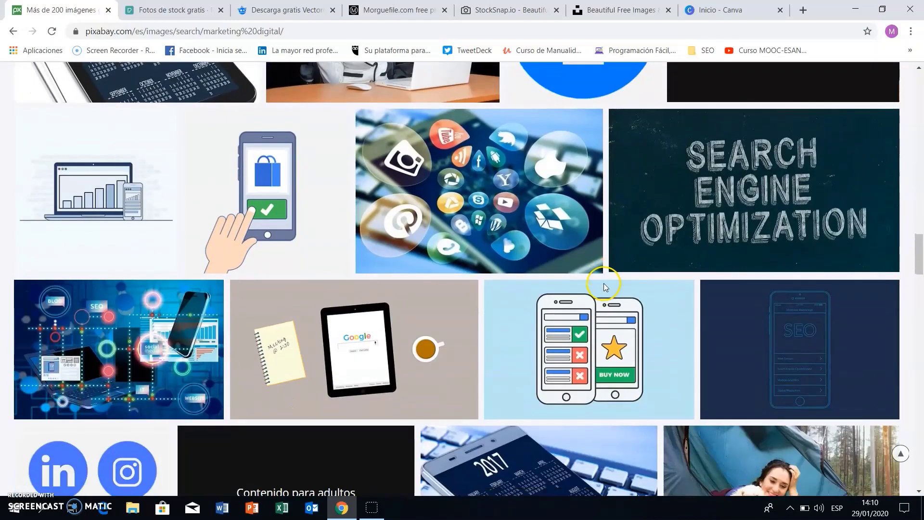
pyautogui.scroll(3, 584, 258)
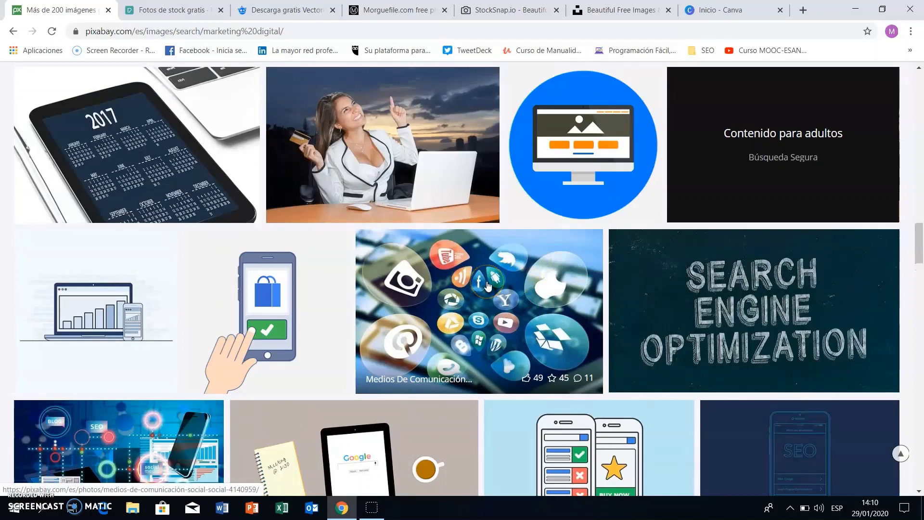
# Open the social media icons photo and list its four JPG download sizes
pyautogui.click(494, 300)
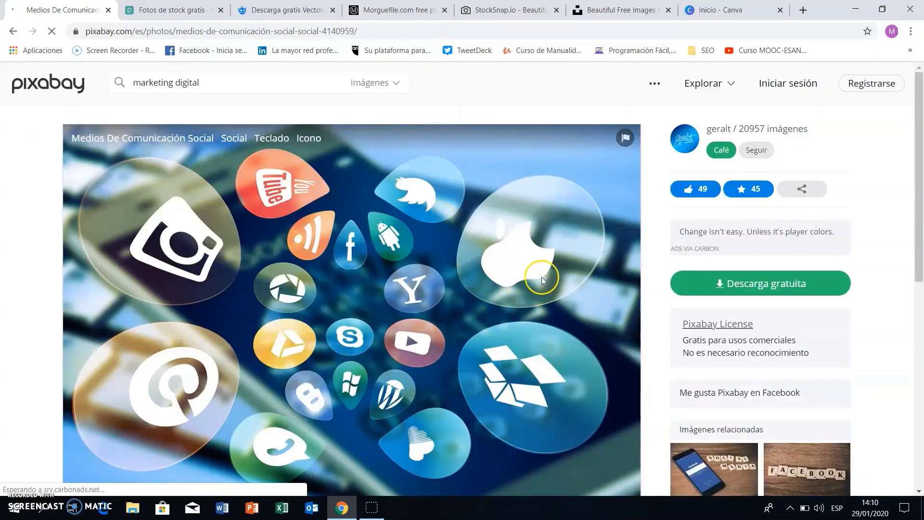
pyautogui.scroll(-1, 895, 221)
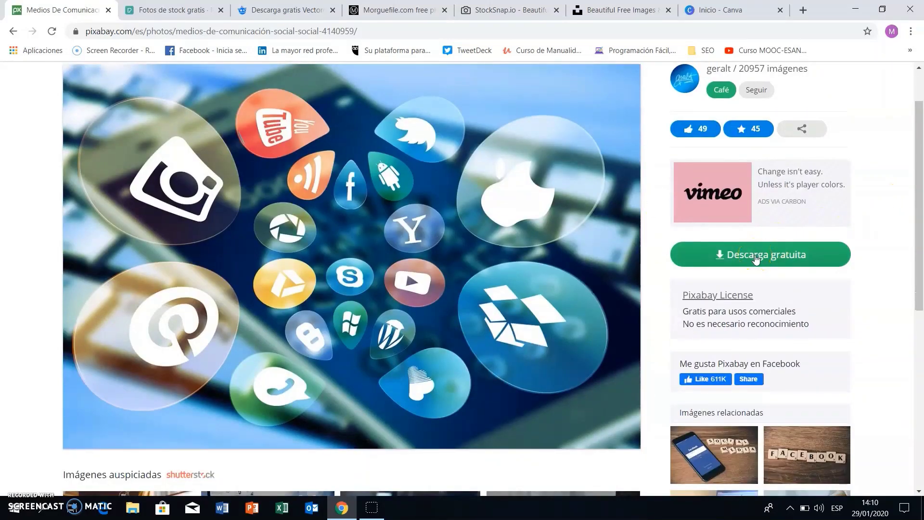
pyautogui.click(757, 258)
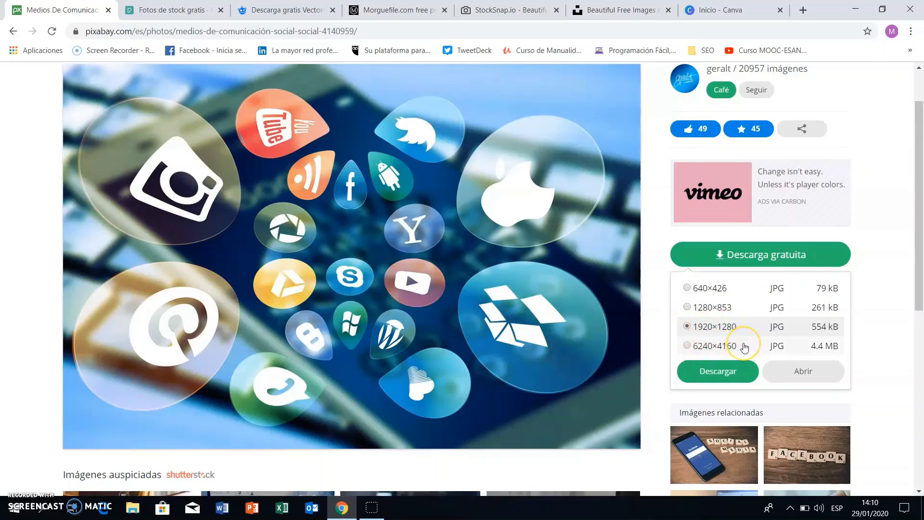
# Try downloading the 6240×4160 size, then dismiss the registration prompt
pyautogui.click(703, 347)
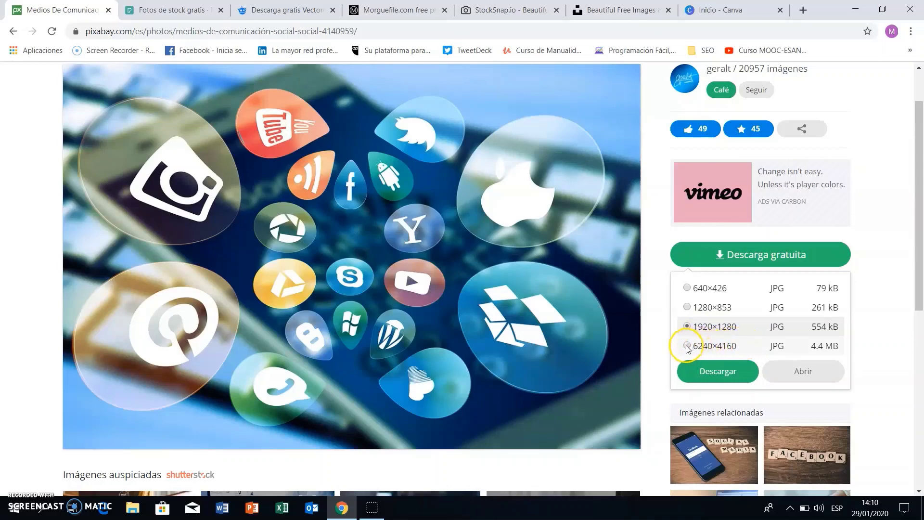
pyautogui.click(687, 346)
pyautogui.click(719, 369)
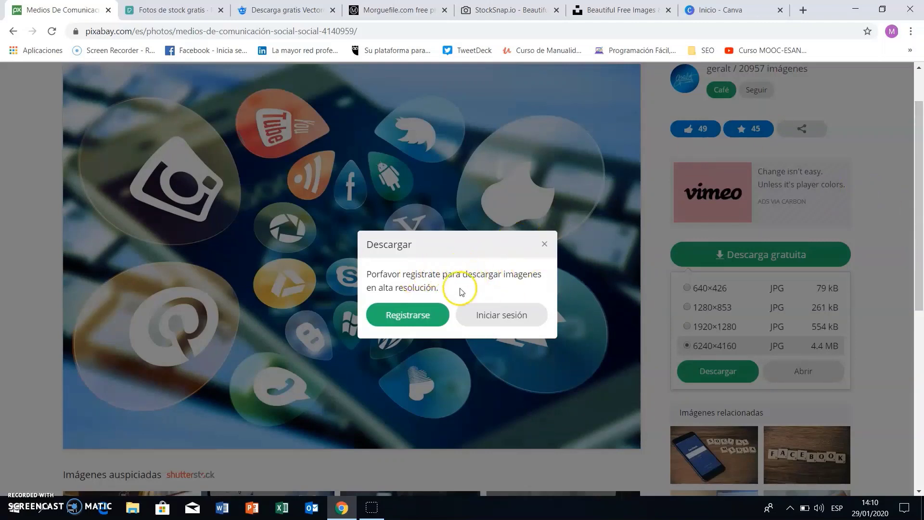
pyautogui.click(544, 244)
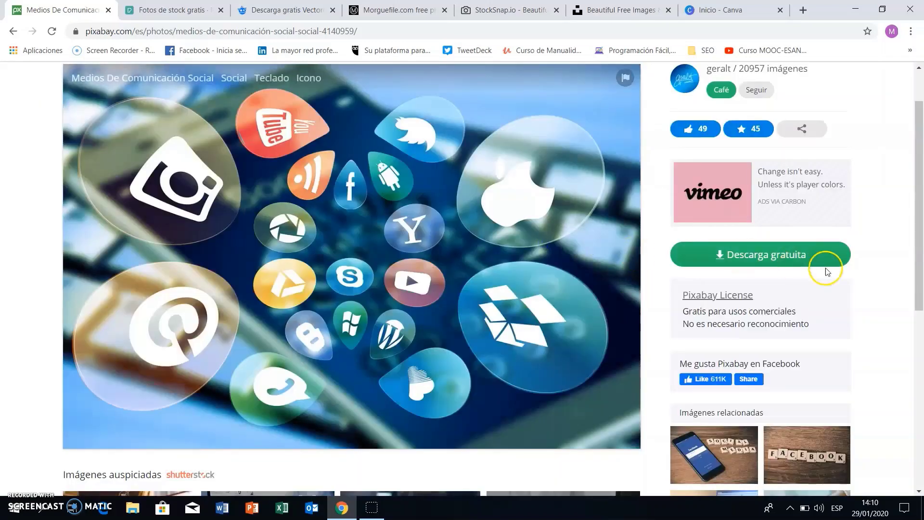
# Download the 1920×1280 JPG instead, passing the 'No soy un robot' check
pyautogui.click(749, 259)
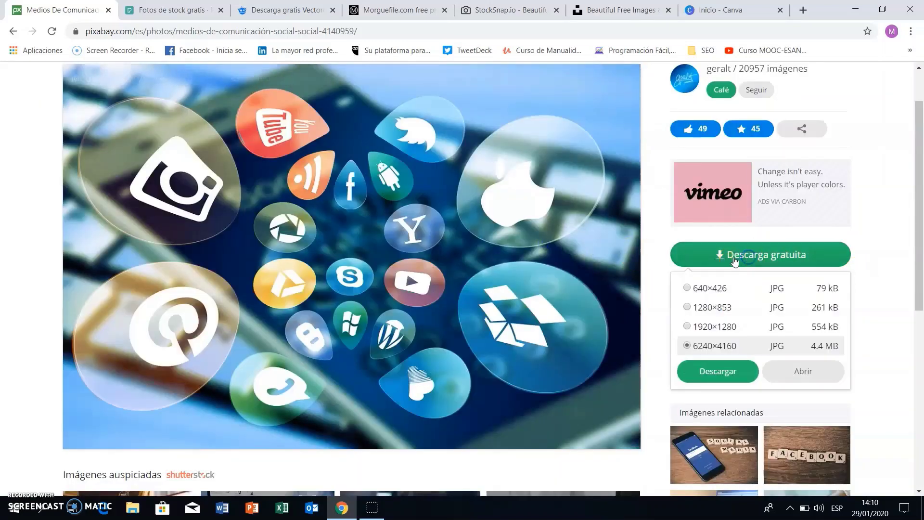
pyautogui.click(688, 328)
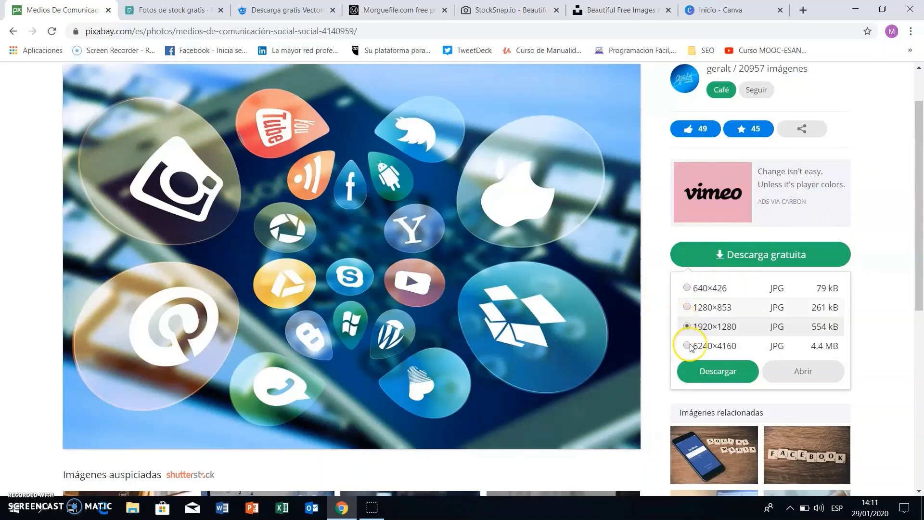
pyautogui.click(716, 372)
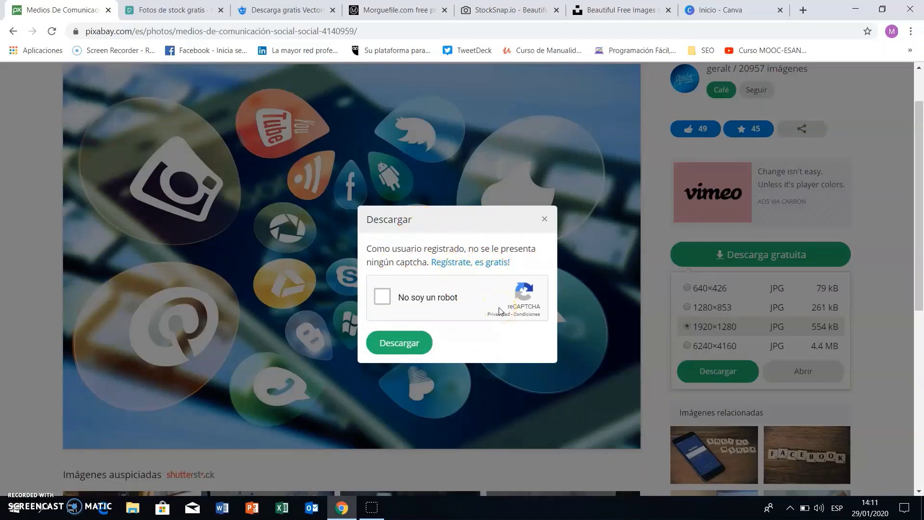
pyautogui.click(382, 297)
pyautogui.click(406, 345)
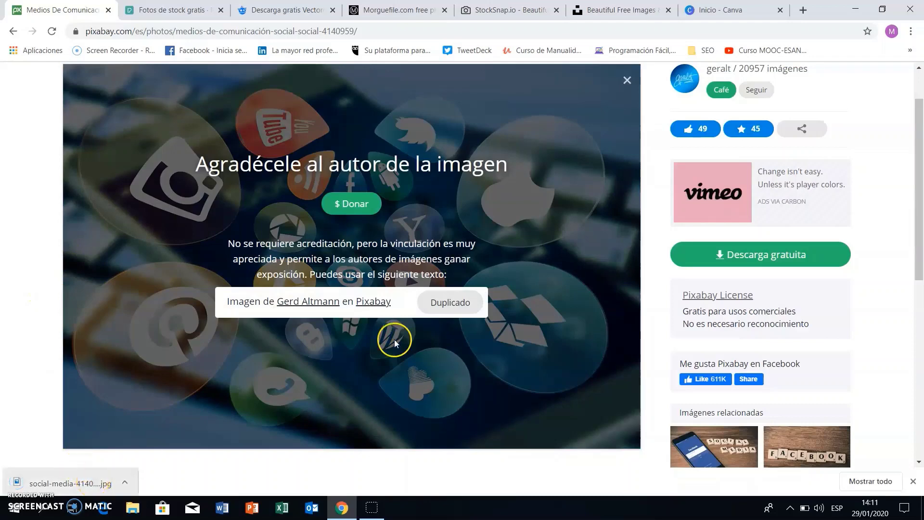
# Copy social-media-4140959_1920.jpg from the download bar onto the desktop
pyautogui.click(873, 11)
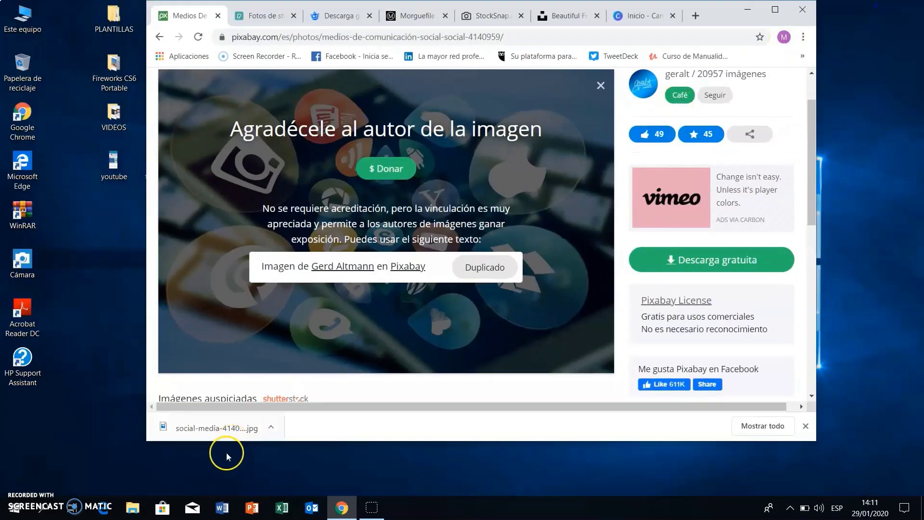
pyautogui.moveTo(239, 427); pyautogui.dragTo(105, 346)
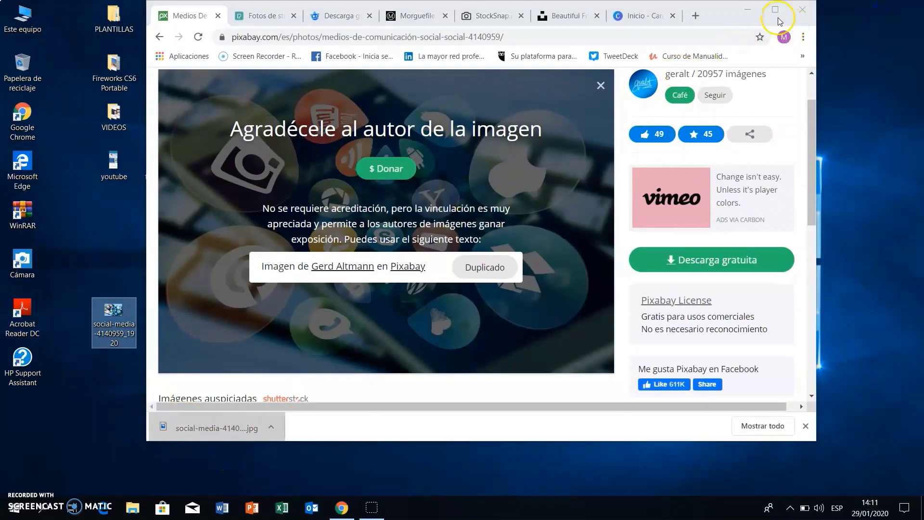
pyautogui.click(748, 9)
# View the photo in Windows Photos with a quick zoom, then close it and return to Pixabay
pyautogui.doubleClick(122, 316)
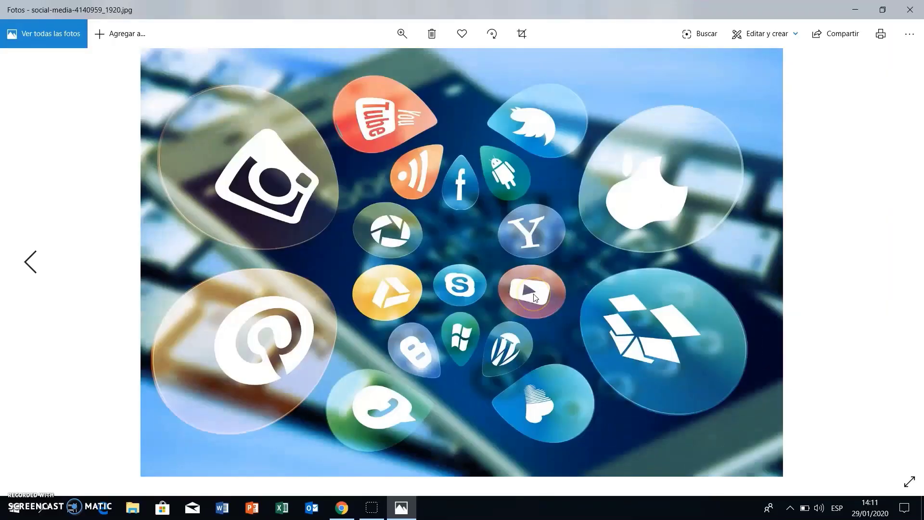
pyautogui.click(402, 33)
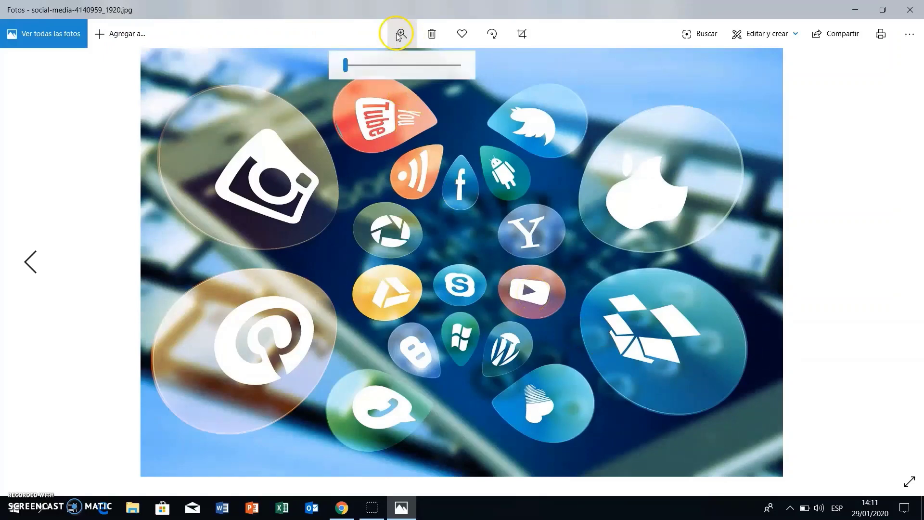
pyautogui.moveTo(345, 67); pyautogui.dragTo(337, 71)
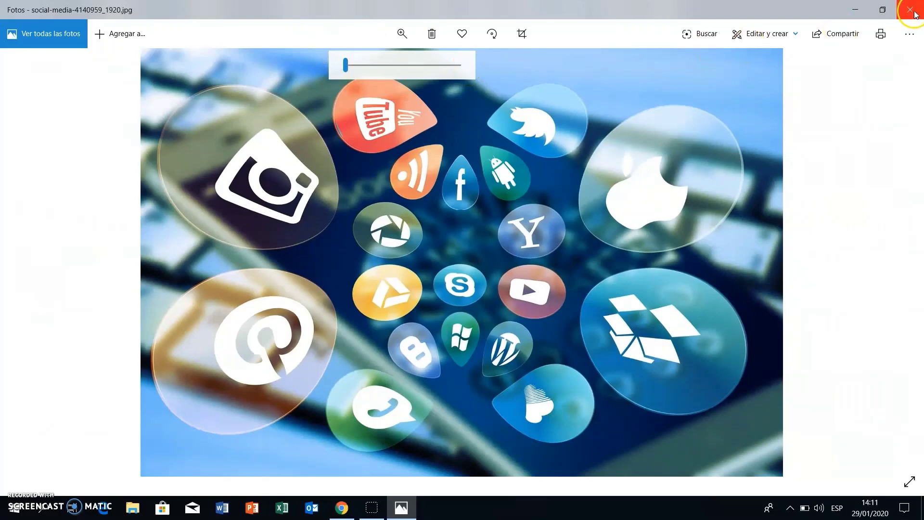
pyautogui.click(910, 10)
pyautogui.click(342, 508)
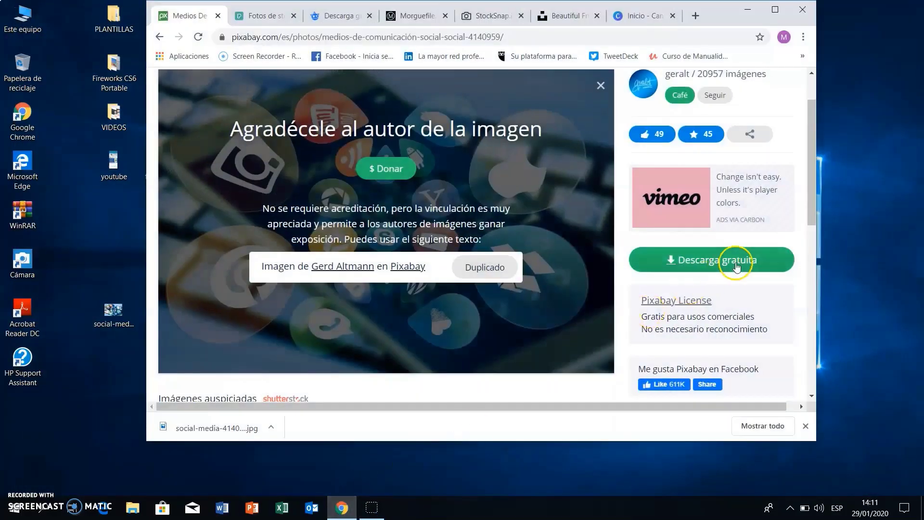
# Maximize the browser, pick the 1920×1280 download size, and move to the Pexels tab
pyautogui.click(775, 10)
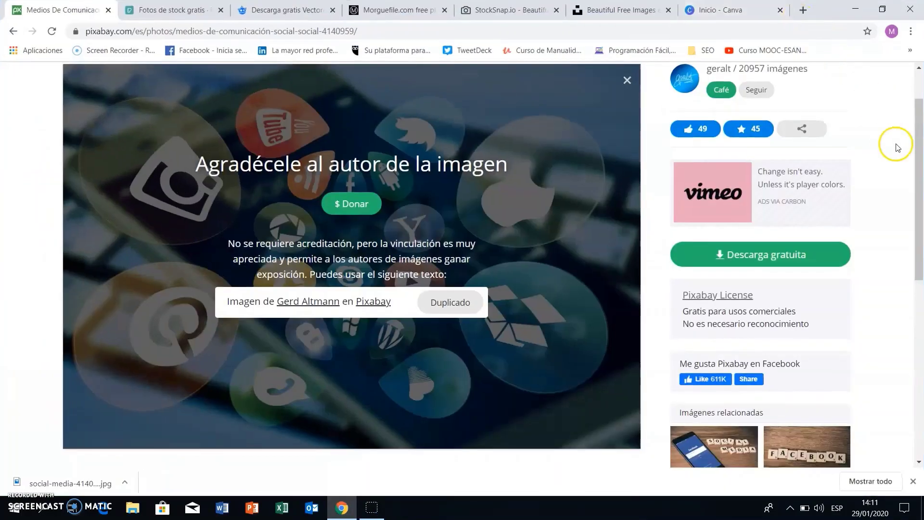
pyautogui.scroll(-1, 921, 168)
pyautogui.click(761, 229)
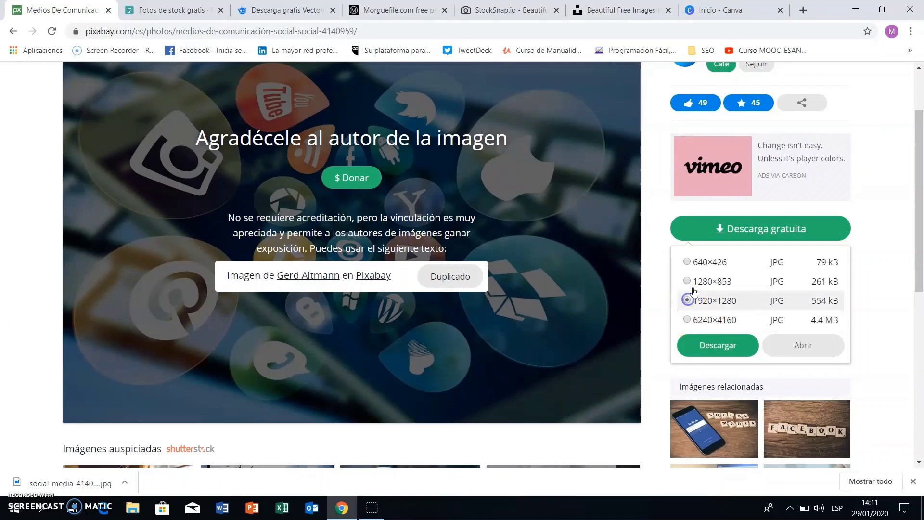
pyautogui.click(688, 262)
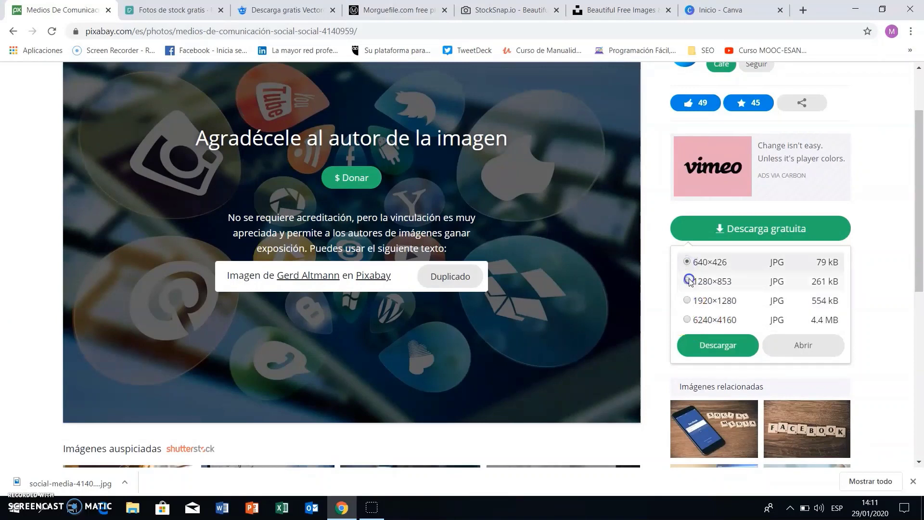
pyautogui.click(687, 300)
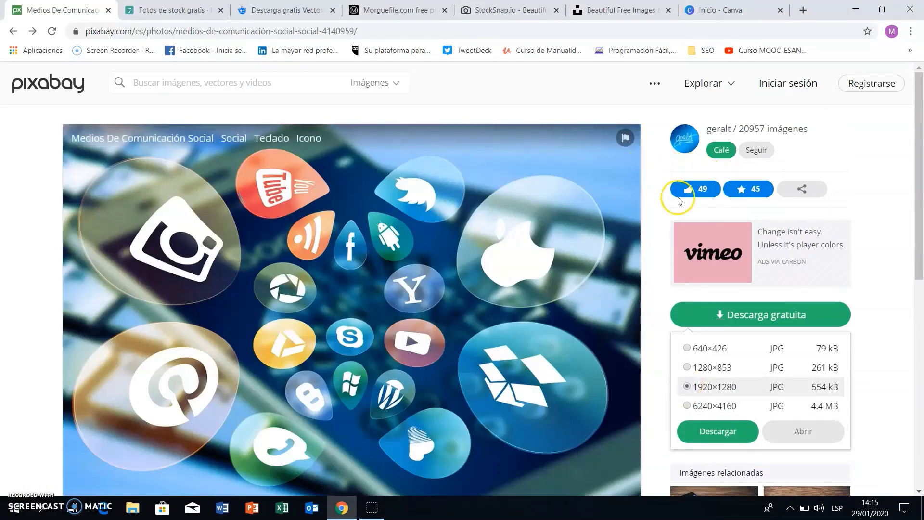
pyautogui.click(164, 9)
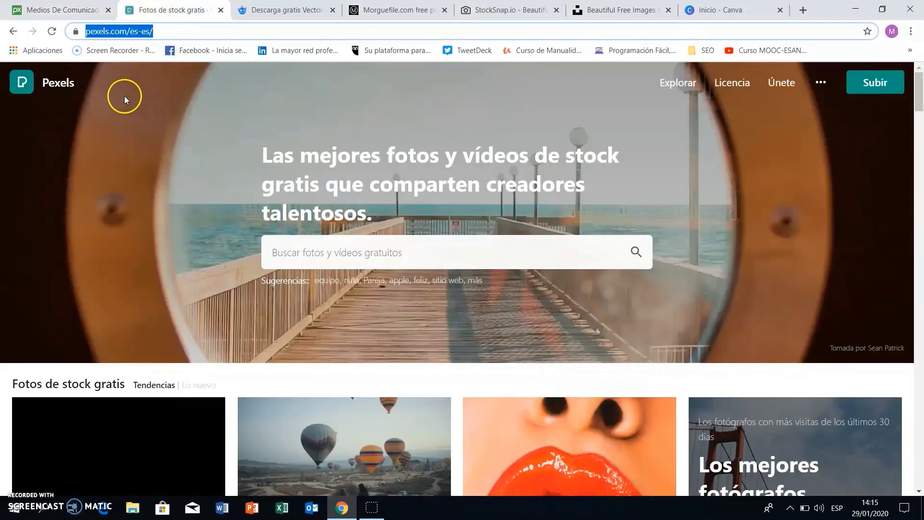
# Return to the Pexels home page and scroll through it
pyautogui.click(62, 10)
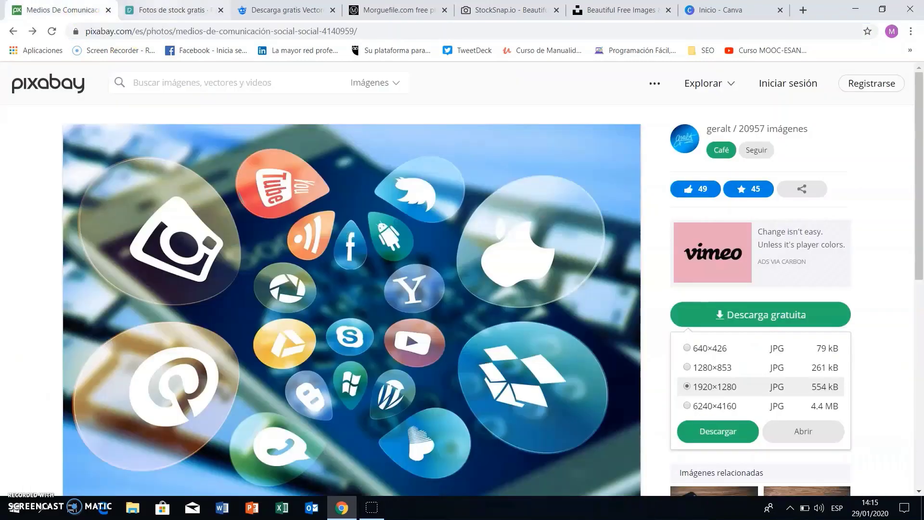
pyautogui.click(169, 10)
pyautogui.click(398, 266)
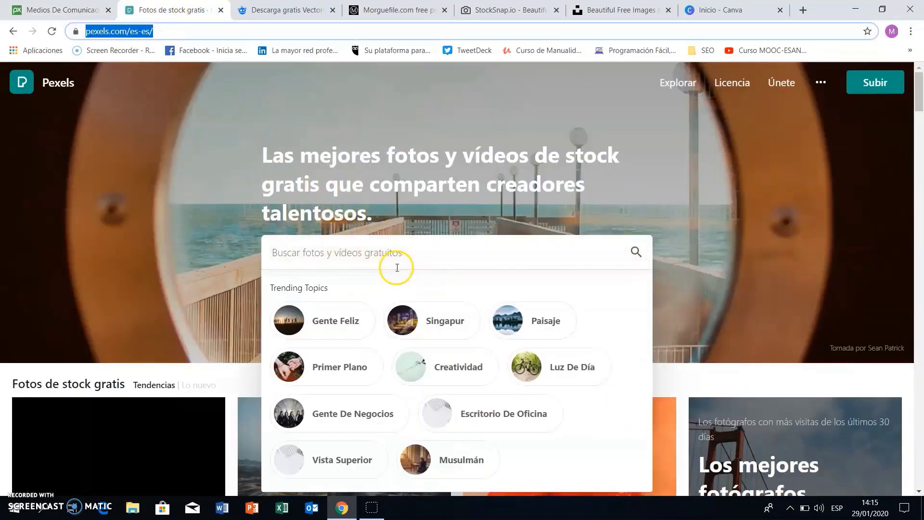
pyautogui.scroll(-1, 737, 258)
pyautogui.scroll(-2, 717, 255)
pyautogui.scroll(-3, 698, 260)
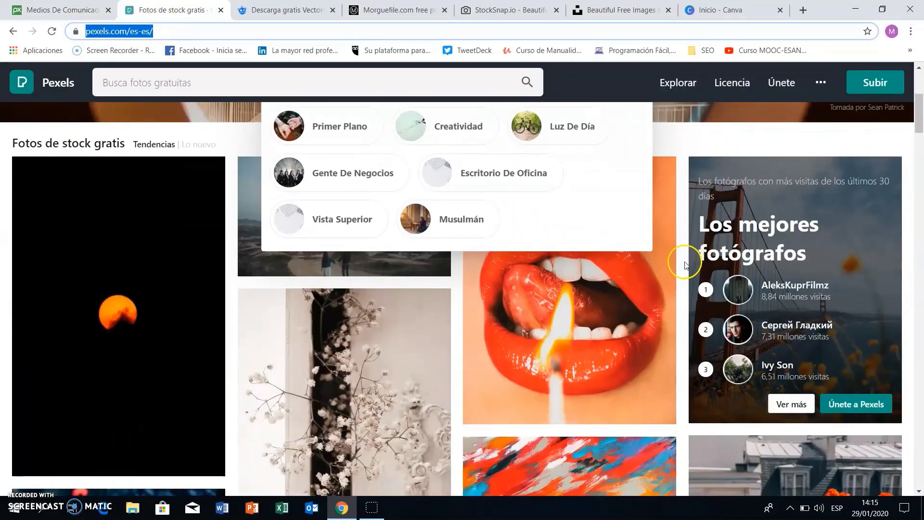
pyautogui.scroll(-2, 686, 267)
pyautogui.scroll(-2, 684, 272)
pyautogui.scroll(-3, 685, 269)
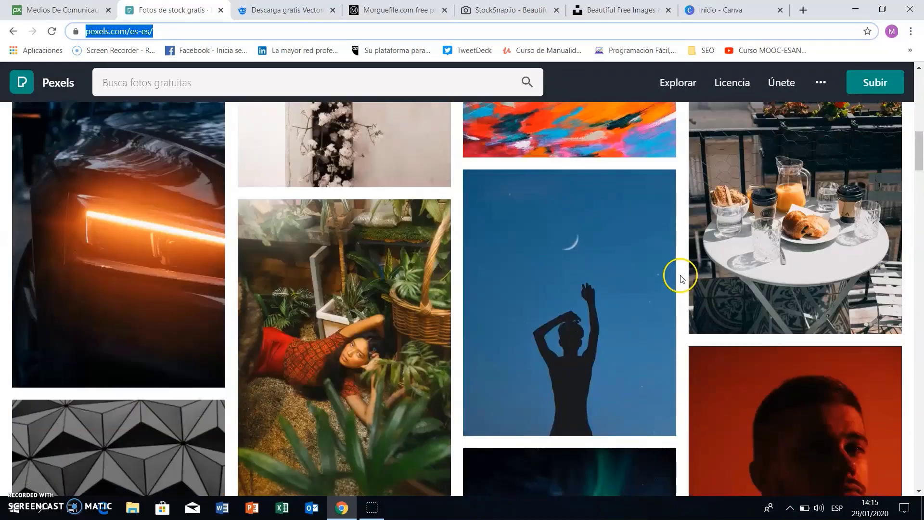
pyautogui.scroll(7, 685, 269)
pyautogui.scroll(5, 681, 278)
# Search Pexels for 'marketing digital' via the suggestion and scroll down the results
pyautogui.click(366, 253)
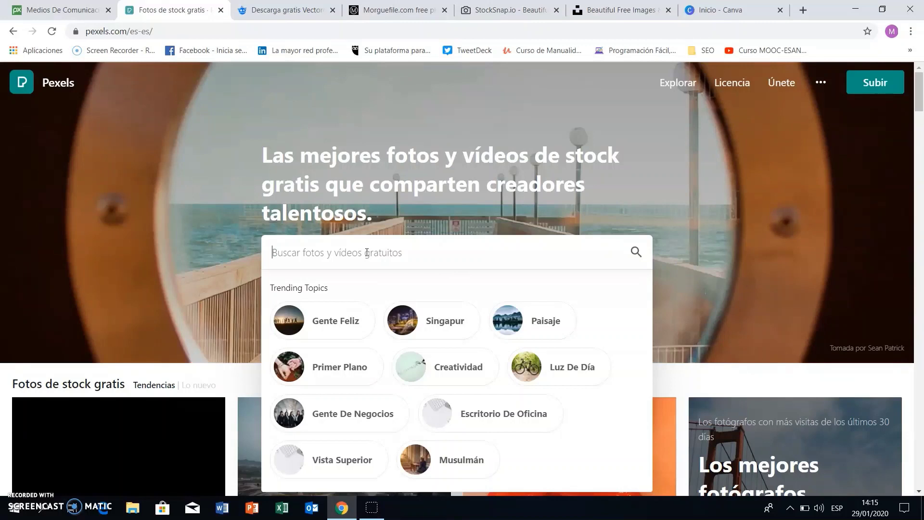
pyautogui.write('marketing')
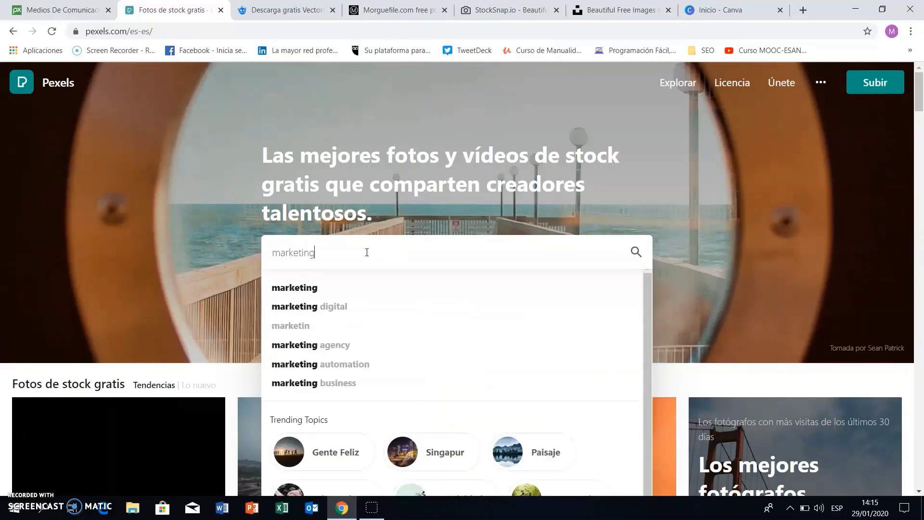
pyautogui.click(328, 312)
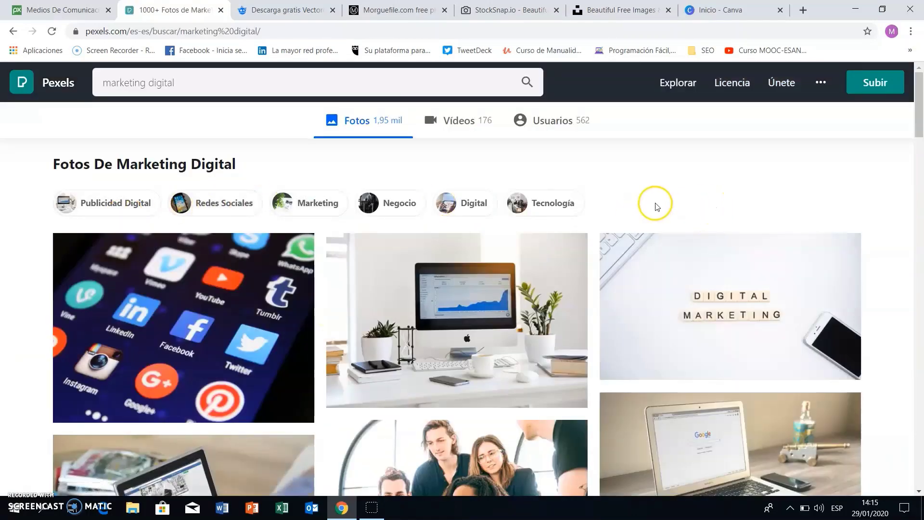
pyautogui.scroll(-3, 602, 203)
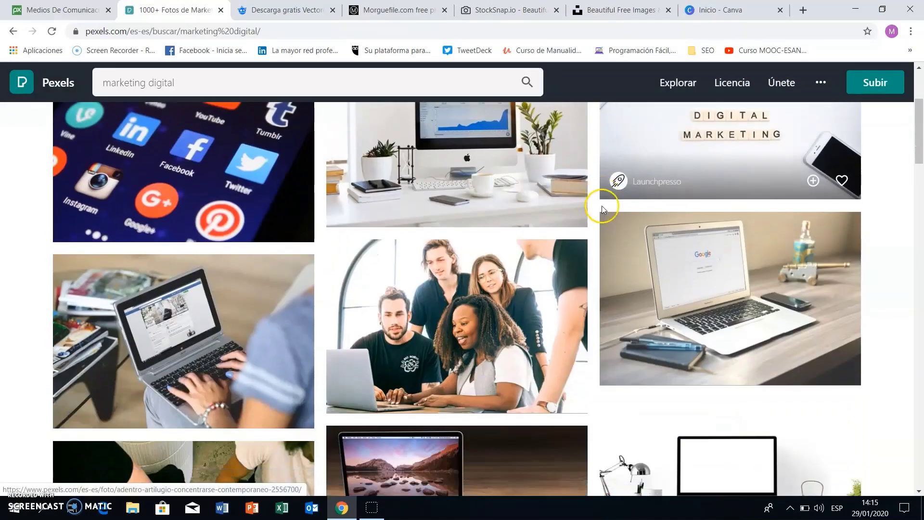
pyautogui.scroll(-2, 585, 202)
pyautogui.scroll(-2, 582, 200)
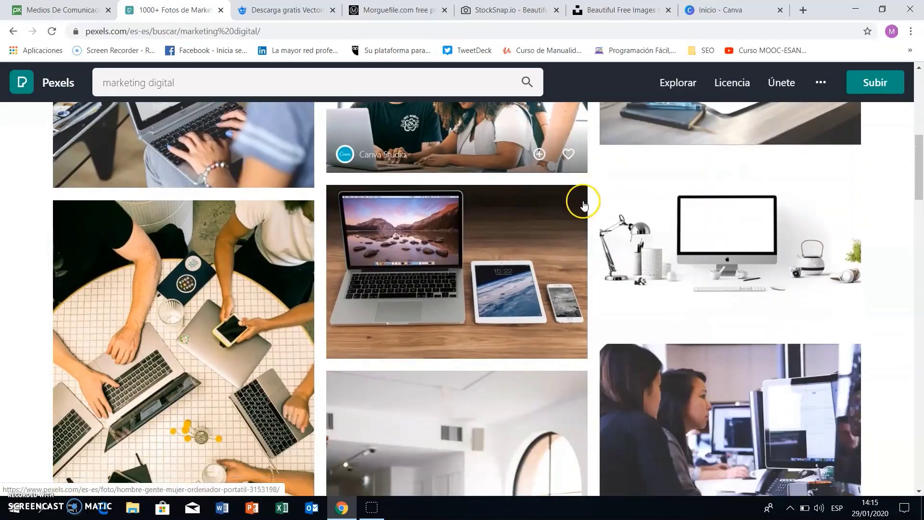
pyautogui.scroll(-2, 592, 202)
pyautogui.scroll(-2, 594, 202)
pyautogui.scroll(-2, 592, 203)
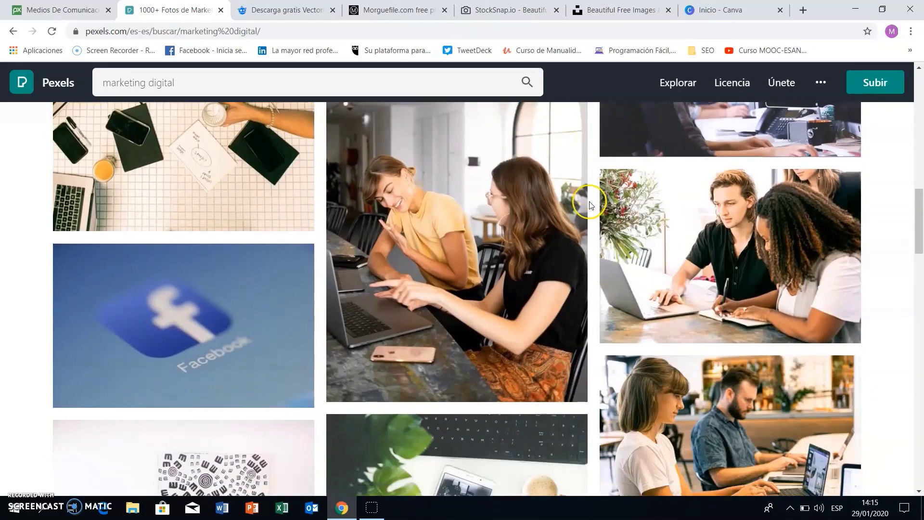
pyautogui.scroll(-2, 590, 206)
pyautogui.scroll(-3, 590, 206)
pyautogui.scroll(-2, 590, 206)
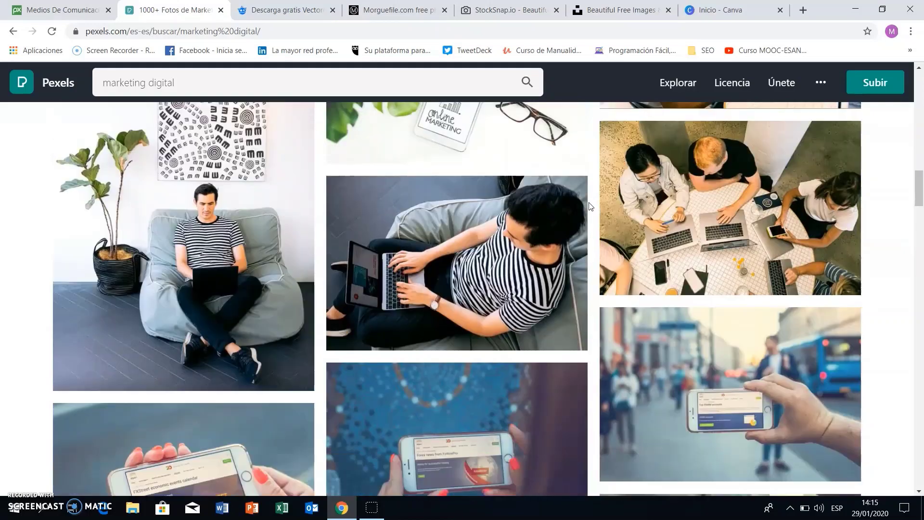
pyautogui.scroll(-3, 592, 208)
pyautogui.scroll(-3, 591, 208)
pyautogui.scroll(-3, 592, 208)
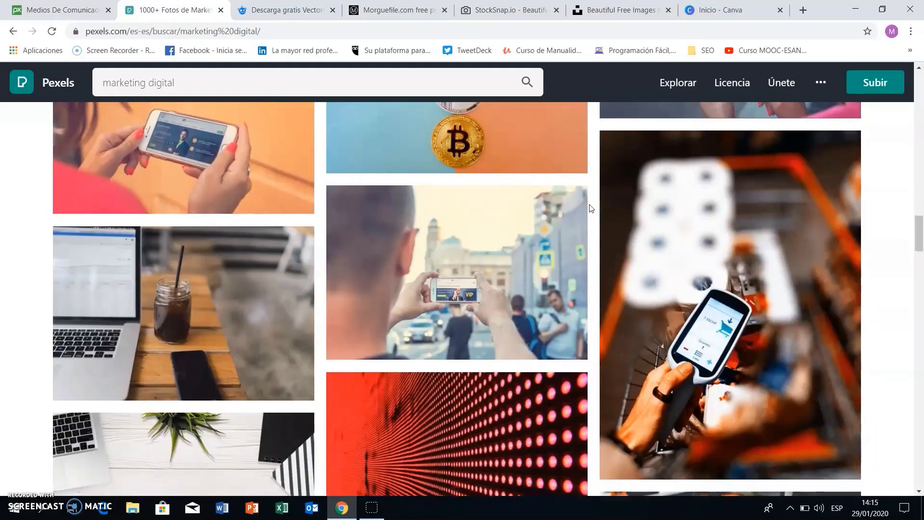
pyautogui.scroll(-3, 591, 208)
pyautogui.scroll(-3, 591, 208)
pyautogui.scroll(-2, 592, 208)
pyautogui.scroll(-3, 592, 209)
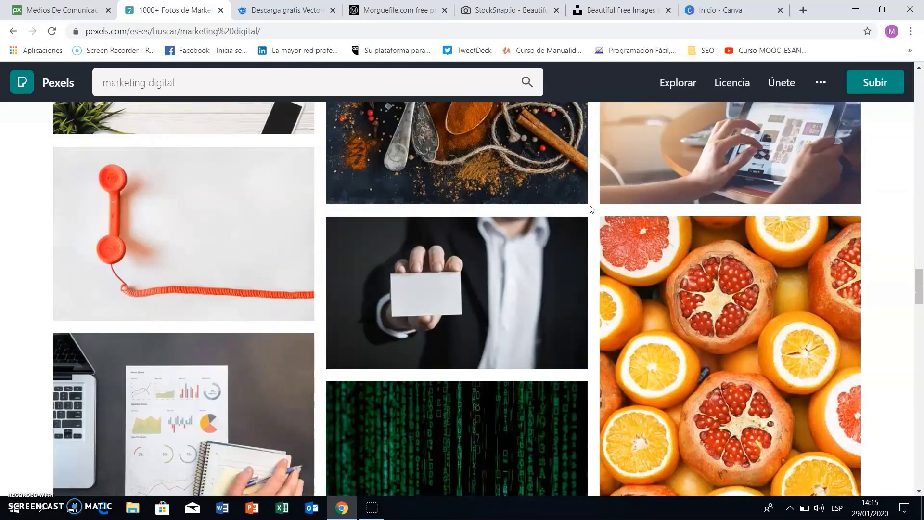
pyautogui.scroll(-3, 591, 209)
pyautogui.scroll(-2, 592, 208)
pyautogui.scroll(4, 591, 208)
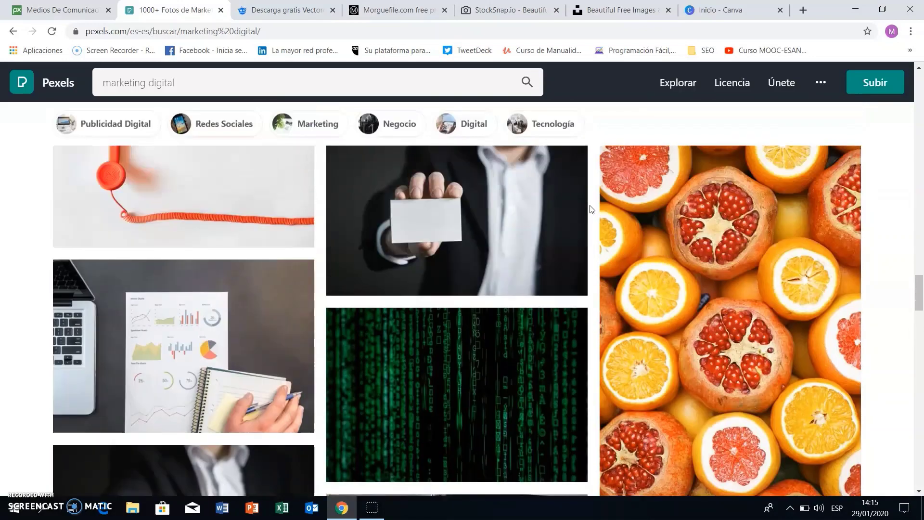
# Keep browsing the marketing digital photos, scrolling back up the grid
pyautogui.click(529, 257)
pyautogui.moveTo(436, 283)
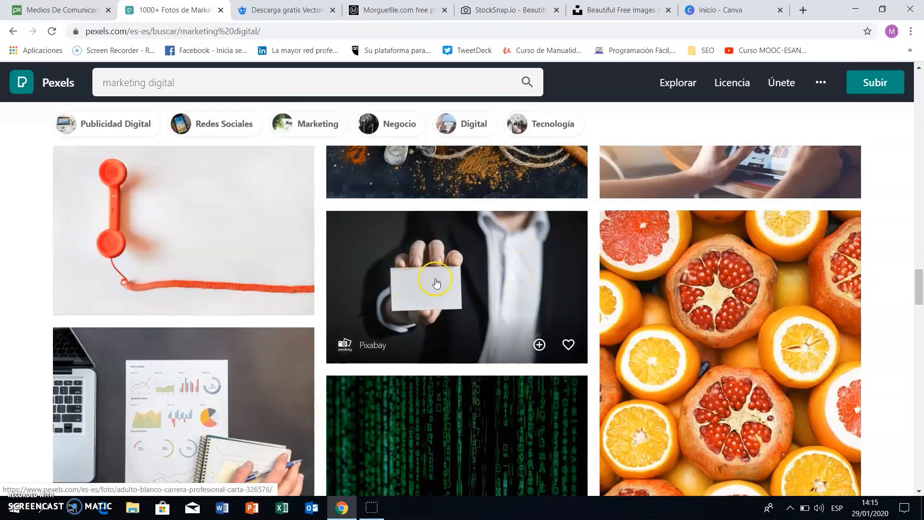
pyautogui.scroll(-6, 586, 258)
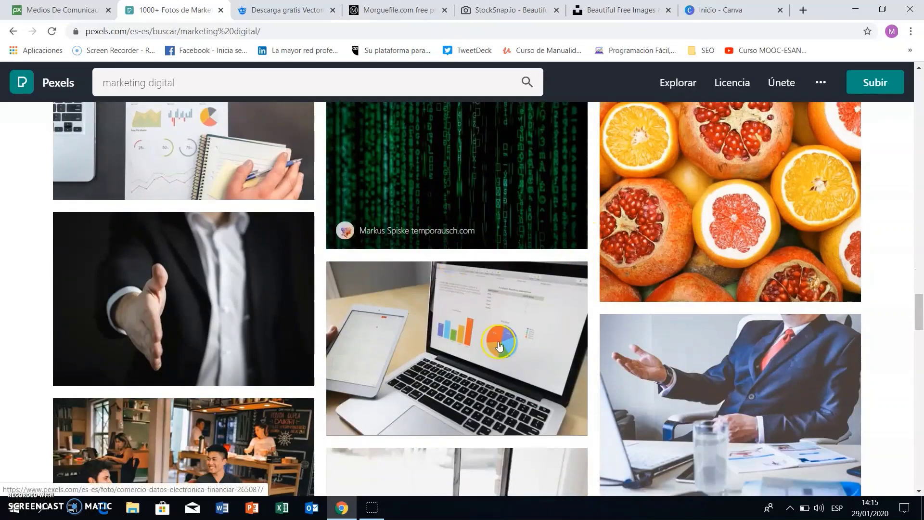
pyautogui.scroll(5, 505, 353)
pyautogui.scroll(5, 505, 353)
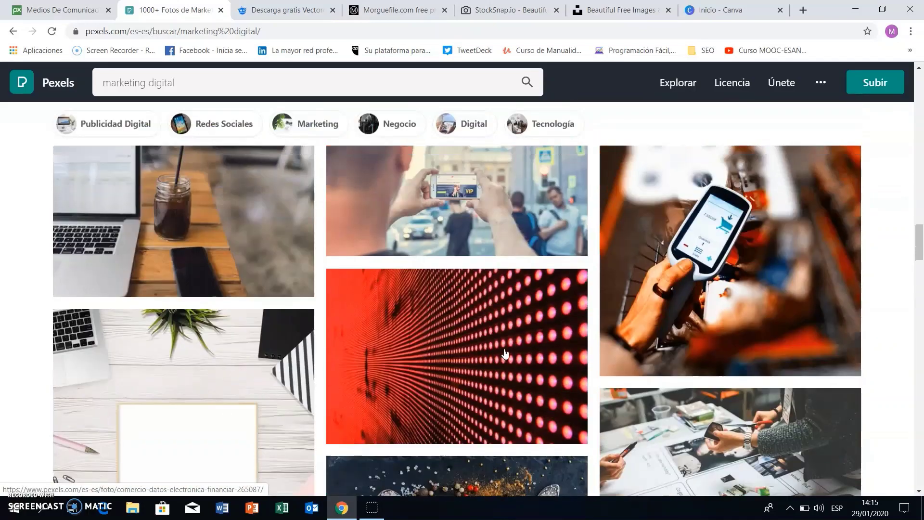
pyautogui.scroll(3, 505, 353)
pyautogui.scroll(5, 506, 354)
pyautogui.scroll(5, 505, 354)
pyautogui.scroll(5, 506, 354)
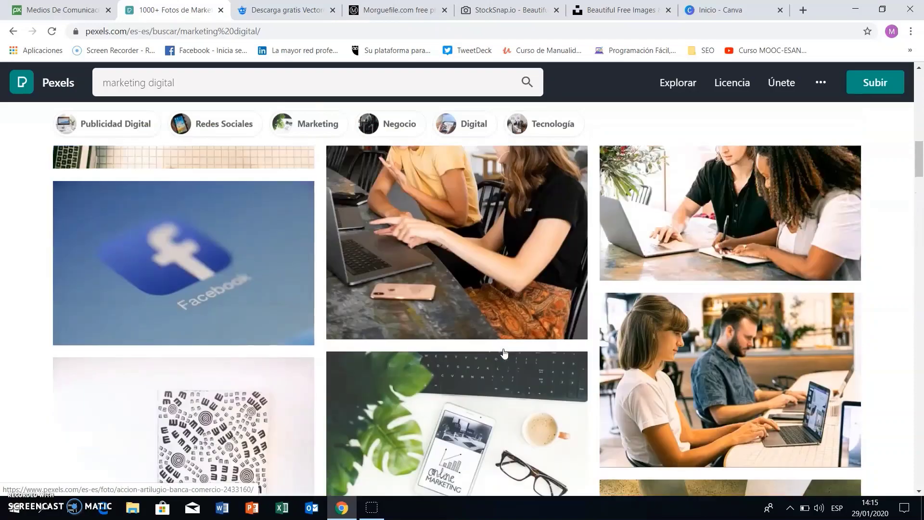
pyautogui.scroll(3, 505, 354)
pyautogui.scroll(5, 505, 354)
pyautogui.scroll(3, 504, 354)
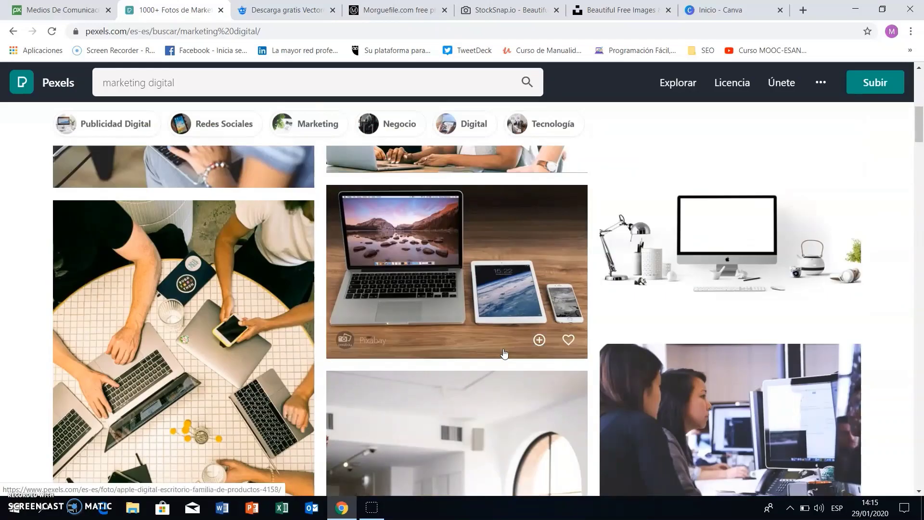
pyautogui.scroll(1, 504, 354)
pyautogui.click(496, 333)
pyautogui.scroll(4, 495, 332)
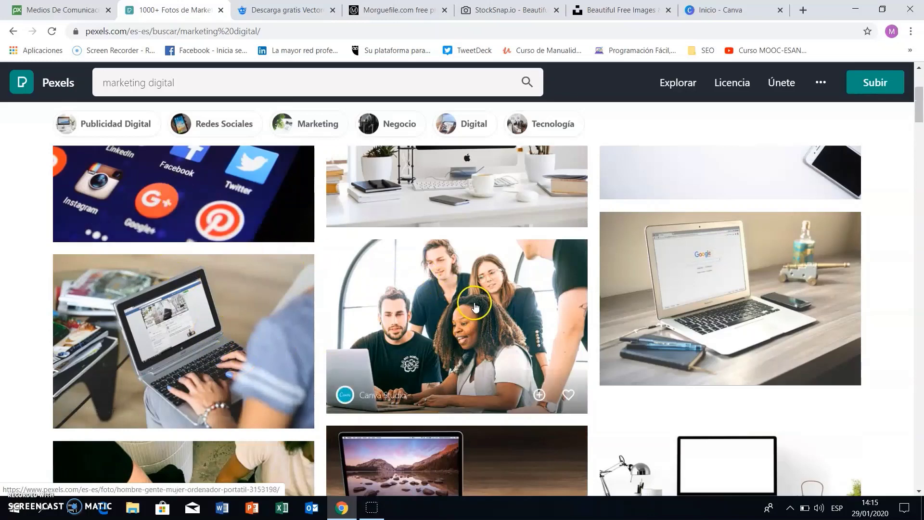
pyautogui.scroll(-3, 475, 299)
pyautogui.scroll(-3, 480, 299)
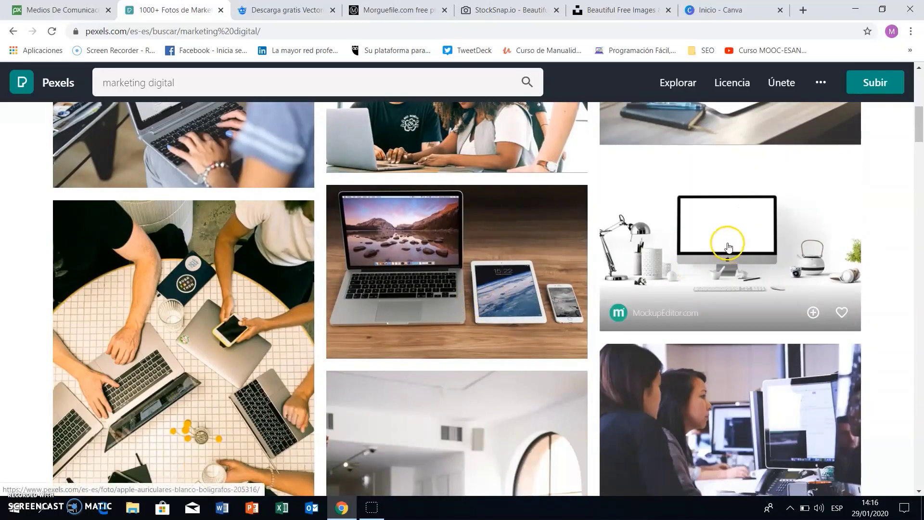
# Download the laptop, tablet and phone desk photo at original size and dismiss the sign-up prompt
pyautogui.click(496, 297)
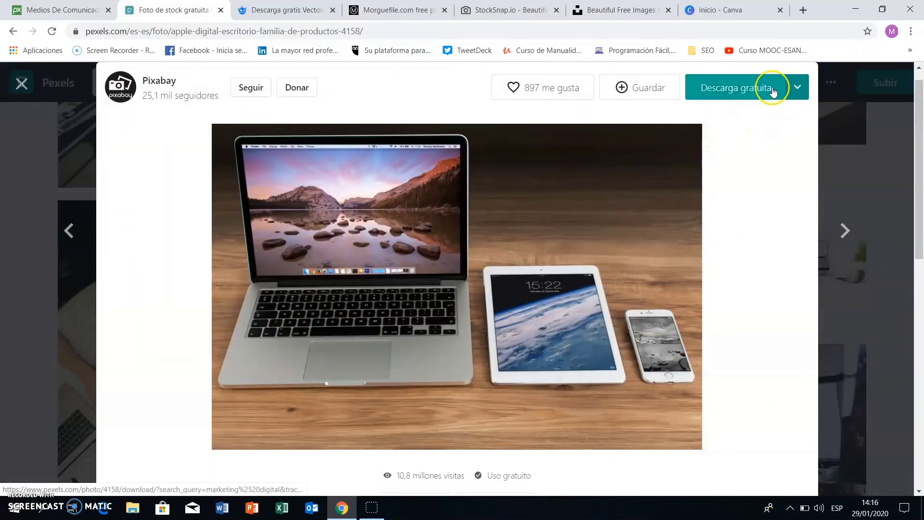
pyautogui.click(798, 88)
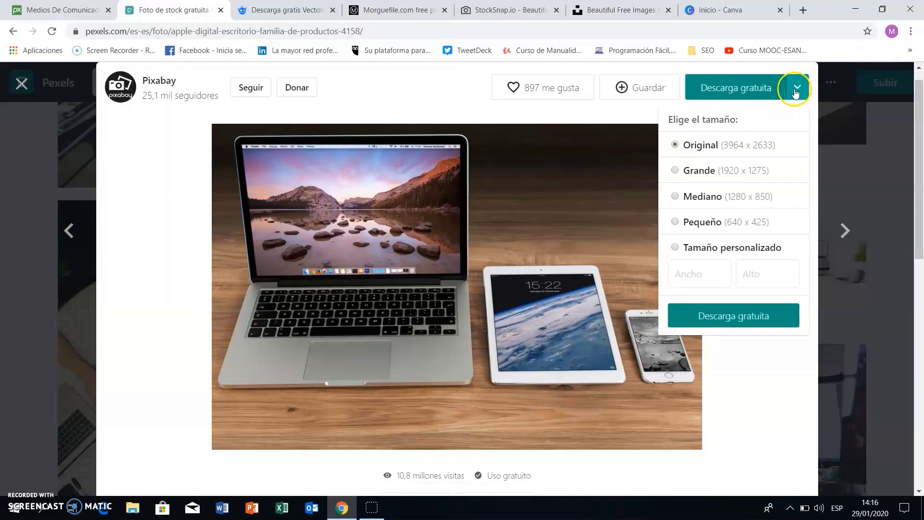
pyautogui.click(796, 91)
pyautogui.click(796, 91)
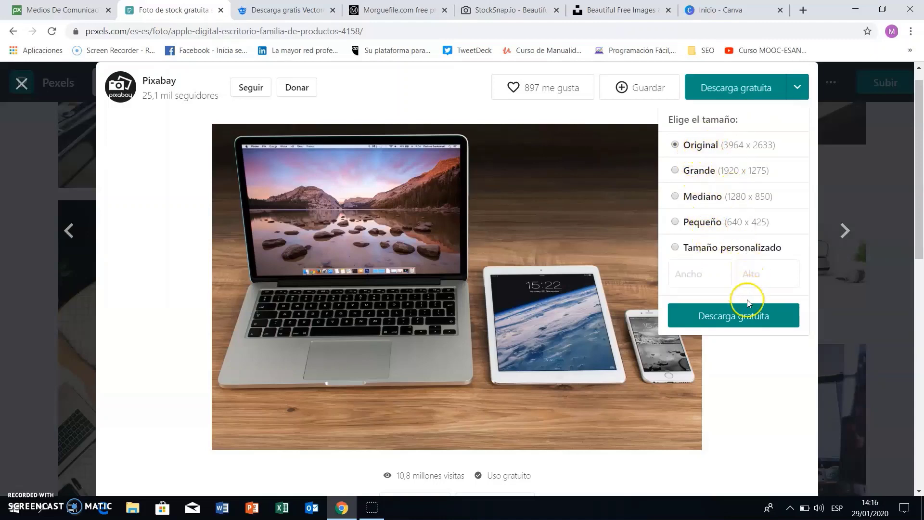
pyautogui.click(754, 320)
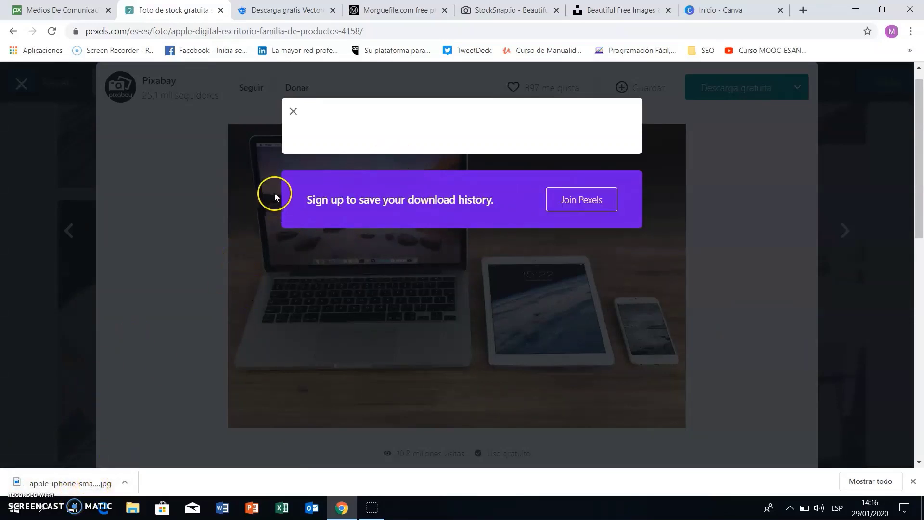
pyautogui.click(293, 114)
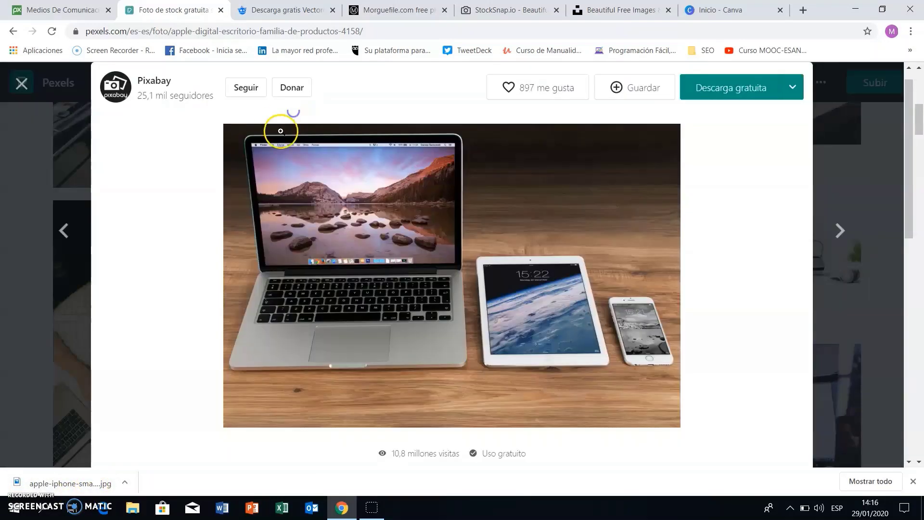
# Copy apple-iphone-smartphone-desk-4158.jpg to the desktop, view it in Photos, then restore the browser
pyautogui.click(886, 7)
pyautogui.moveTo(237, 427); pyautogui.dragTo(116, 365)
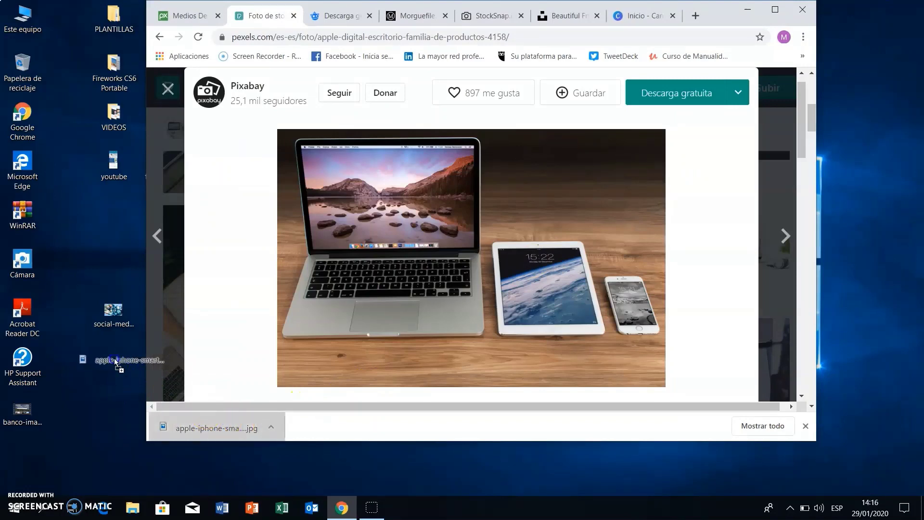
pyautogui.click(747, 9)
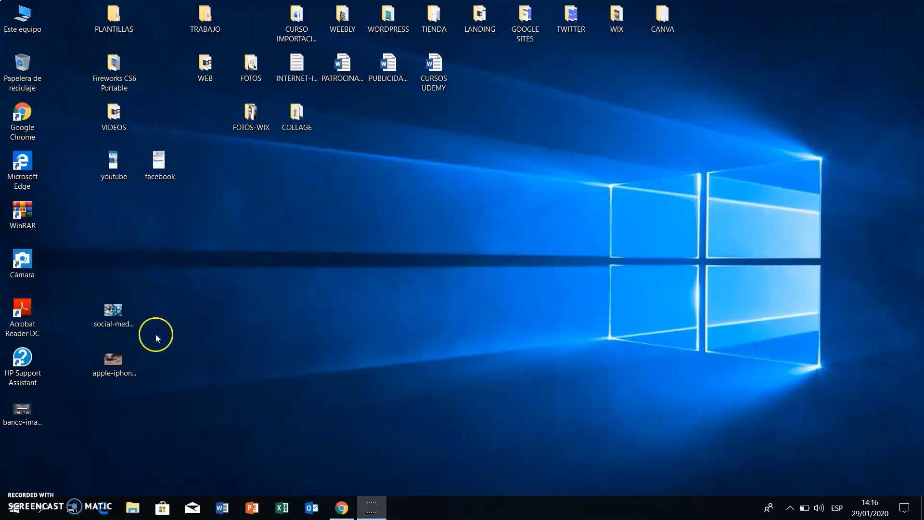
pyautogui.doubleClick(121, 360)
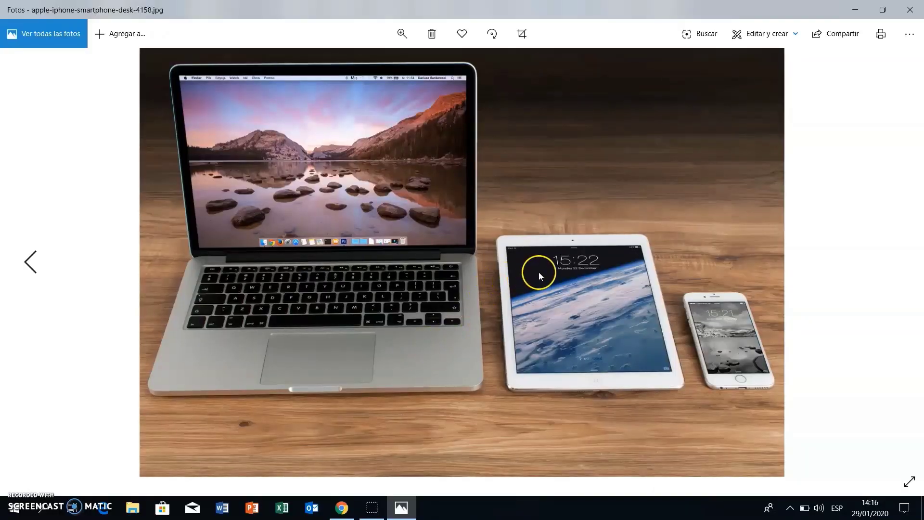
pyautogui.click(915, 12)
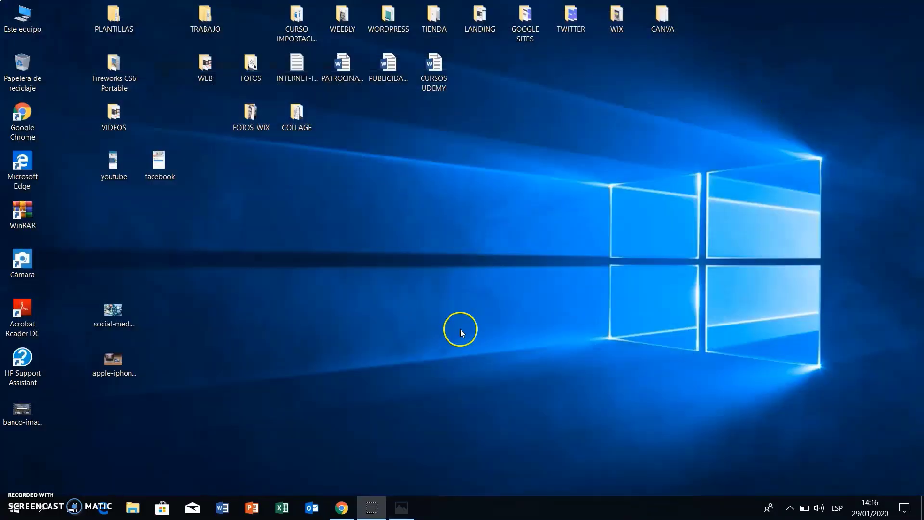
pyautogui.click(341, 508)
# Return to the marketing digital results and open the white-desk iMac photo
pyautogui.click(775, 9)
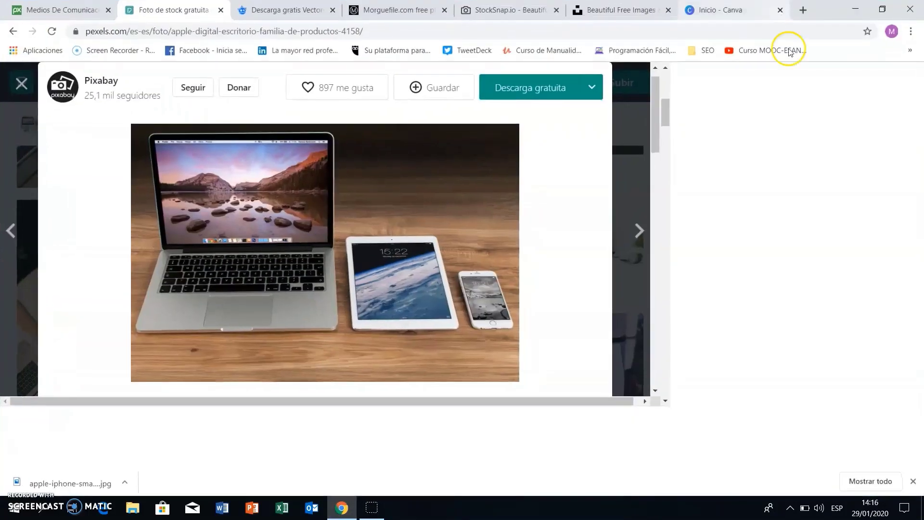
pyautogui.scroll(1, 898, 242)
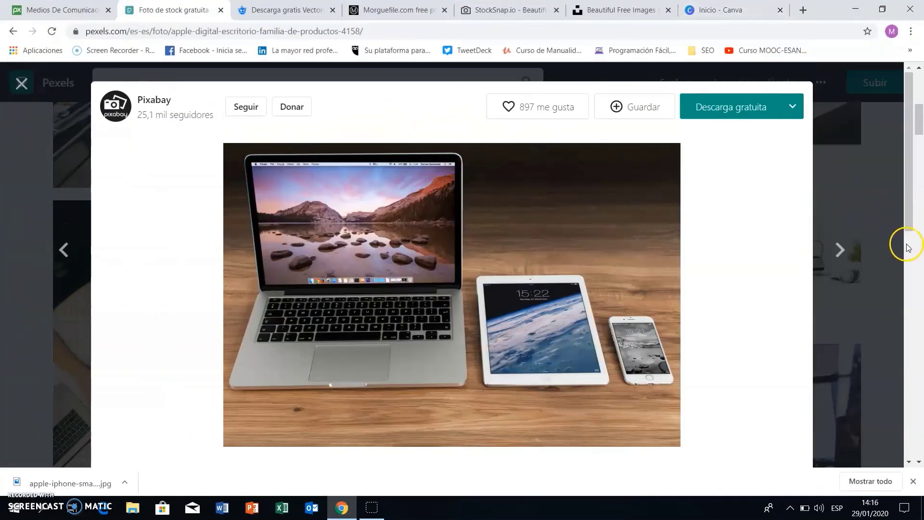
pyautogui.click(19, 87)
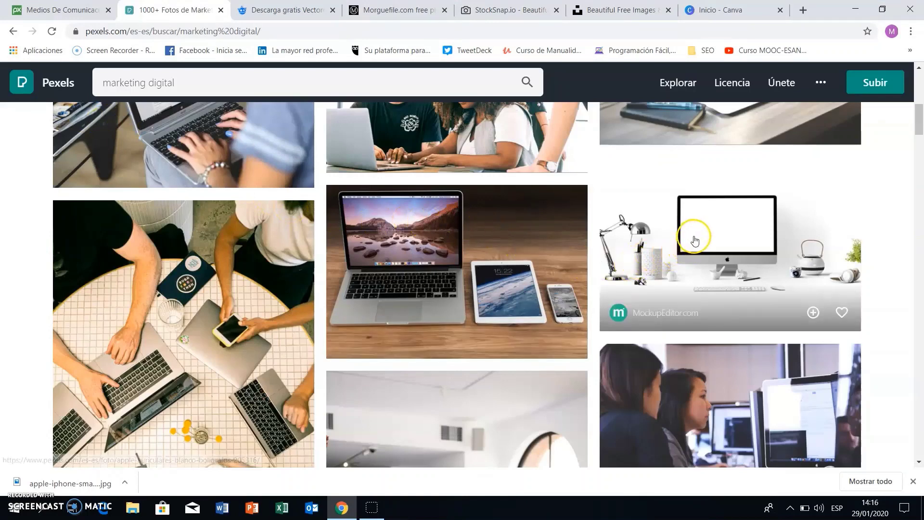
pyautogui.scroll(-1, 694, 239)
pyautogui.scroll(-1, 698, 239)
pyautogui.scroll(2, 703, 236)
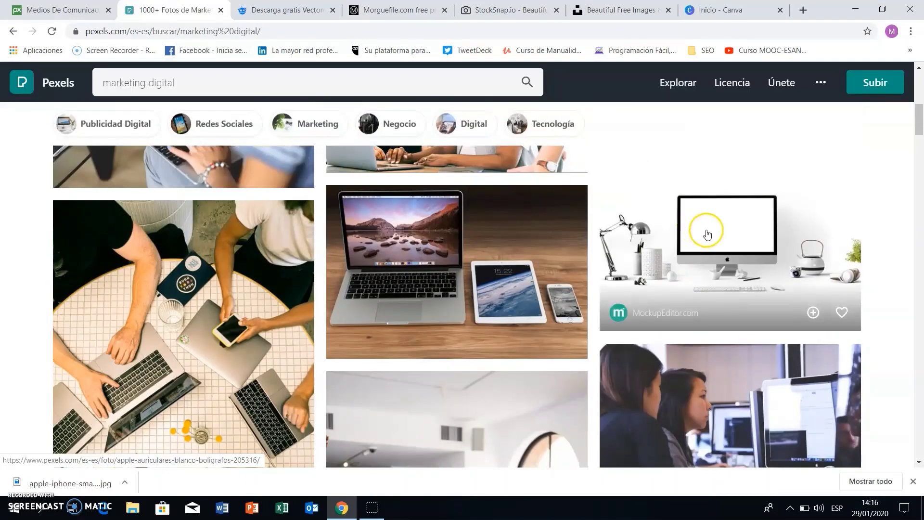
pyautogui.click(707, 233)
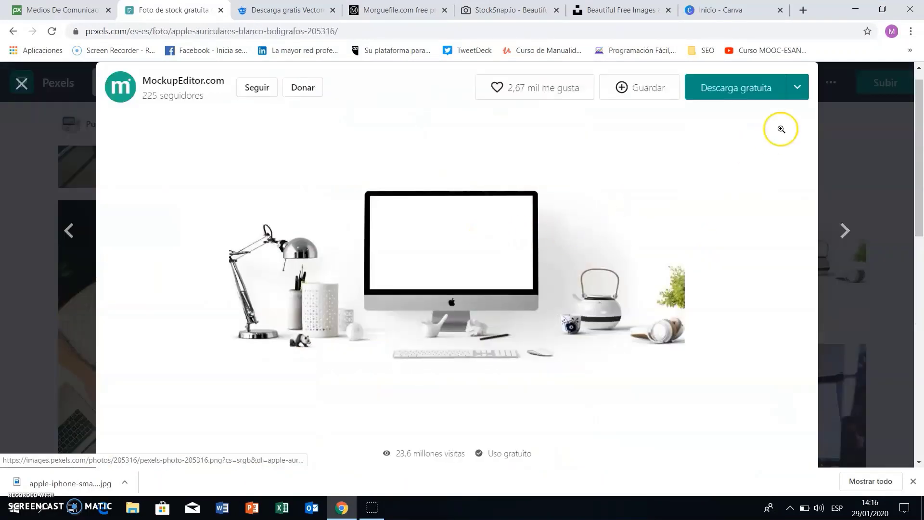
# Download the iMac photo at original size and dismiss the Adobe Stock promotion
pyautogui.click(797, 90)
pyautogui.click(740, 145)
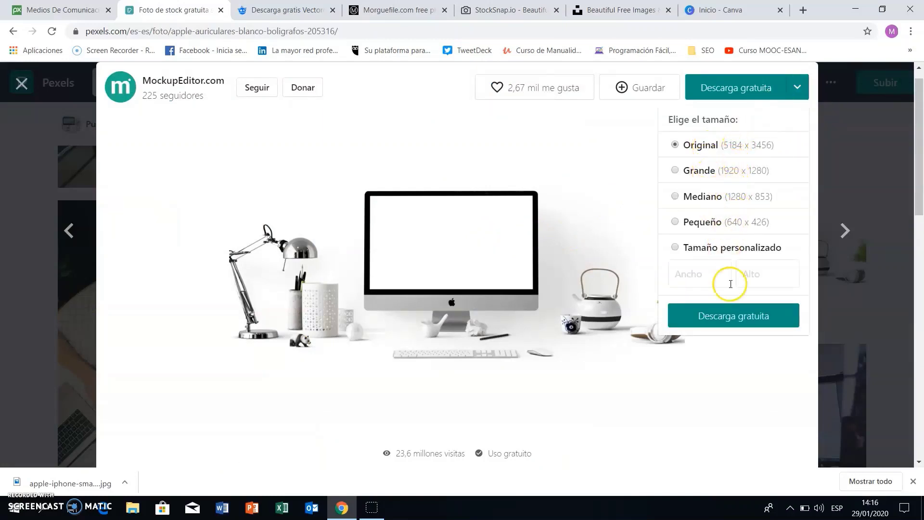
pyautogui.click(730, 316)
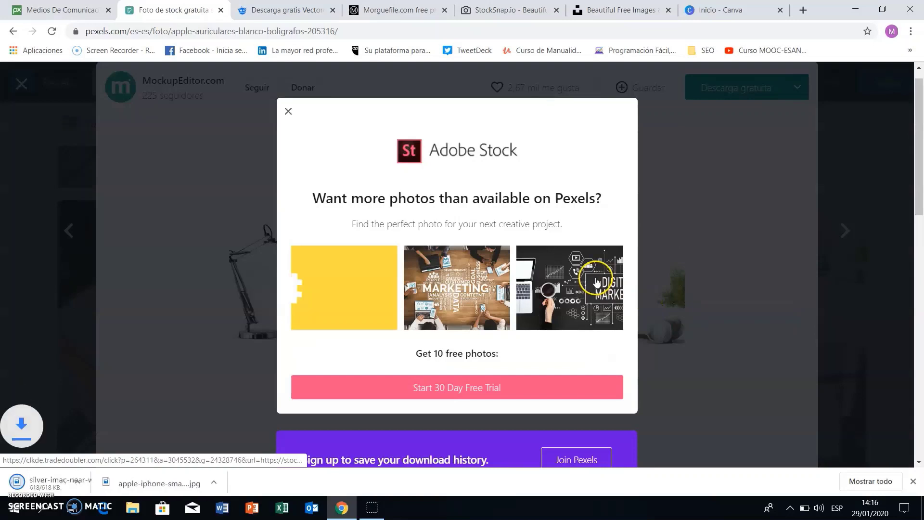
pyautogui.click(291, 111)
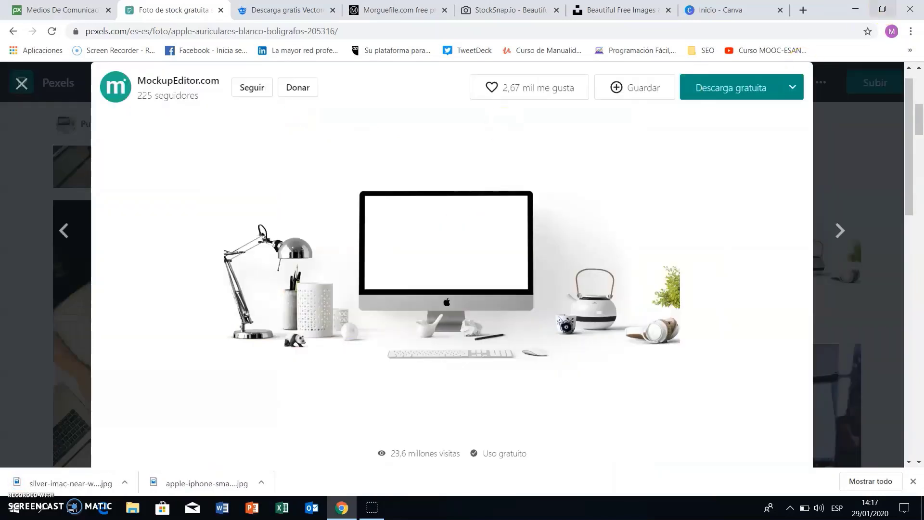
# Save silver-imac-near-white-ceramic-kettle-205316.jpg to the desktop, preview it in Photos, then maximize the browser
pyautogui.click(882, 9)
pyautogui.moveTo(213, 428); pyautogui.dragTo(108, 421)
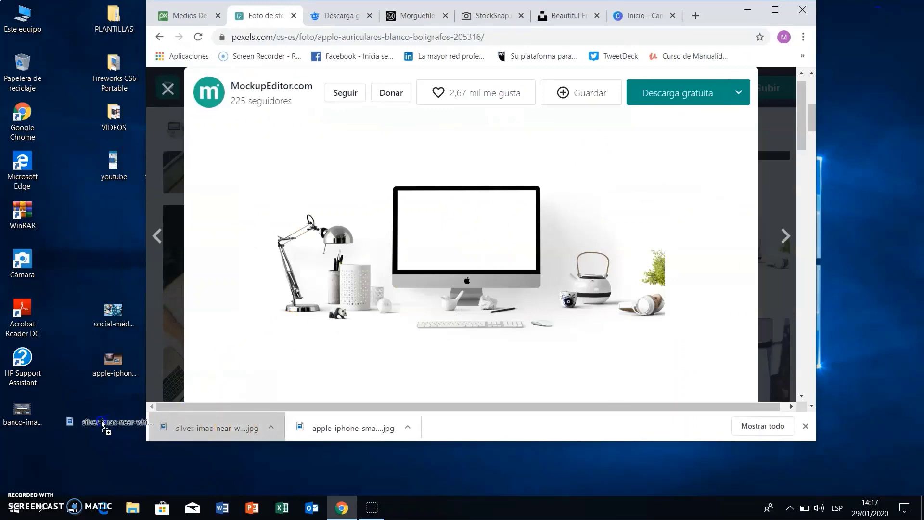
pyautogui.click(748, 10)
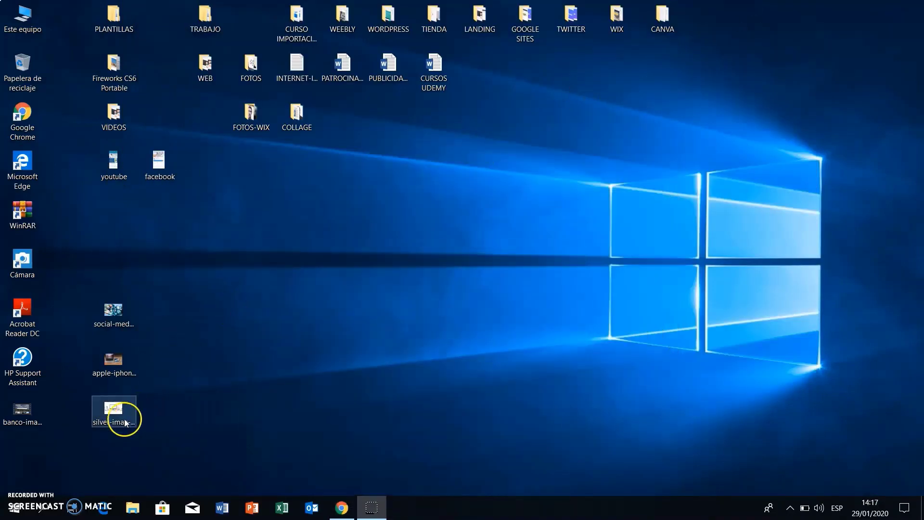
pyautogui.doubleClick(110, 422)
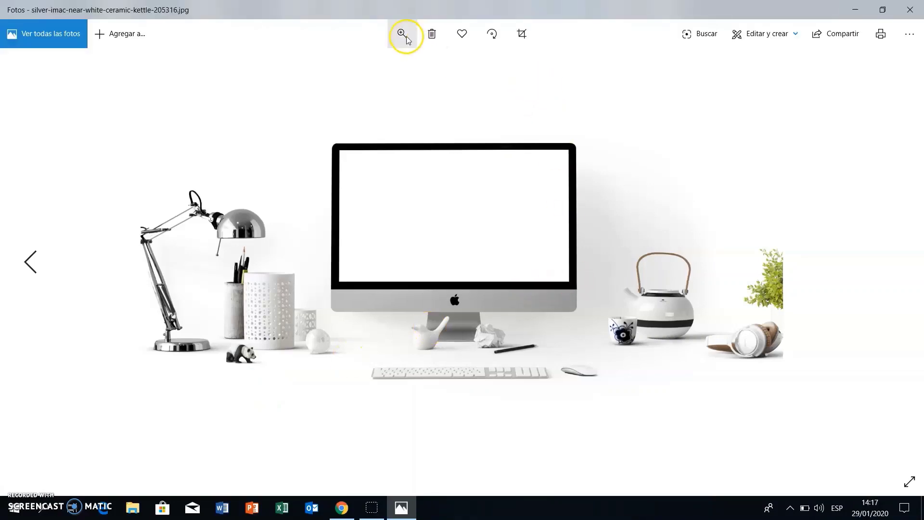
pyautogui.click(402, 34)
pyautogui.moveTo(346, 66); pyautogui.dragTo(347, 68)
pyautogui.click(910, 9)
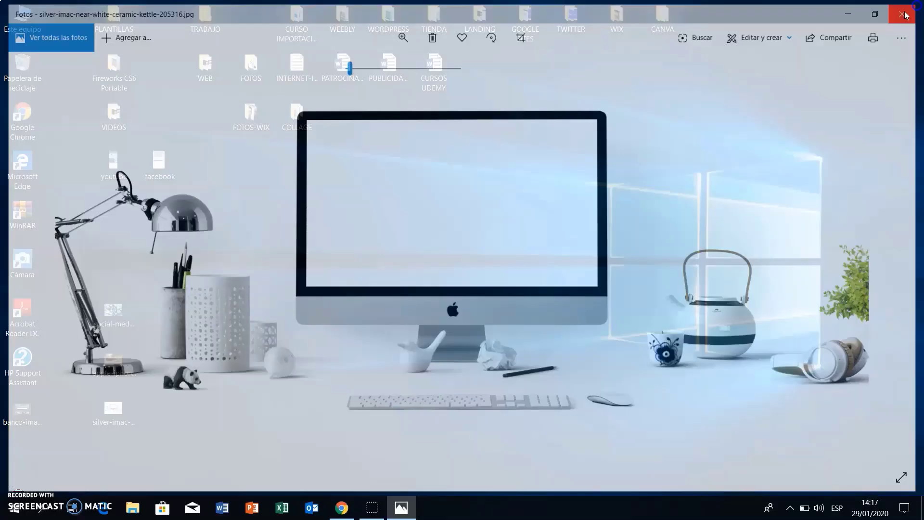
pyautogui.click(343, 507)
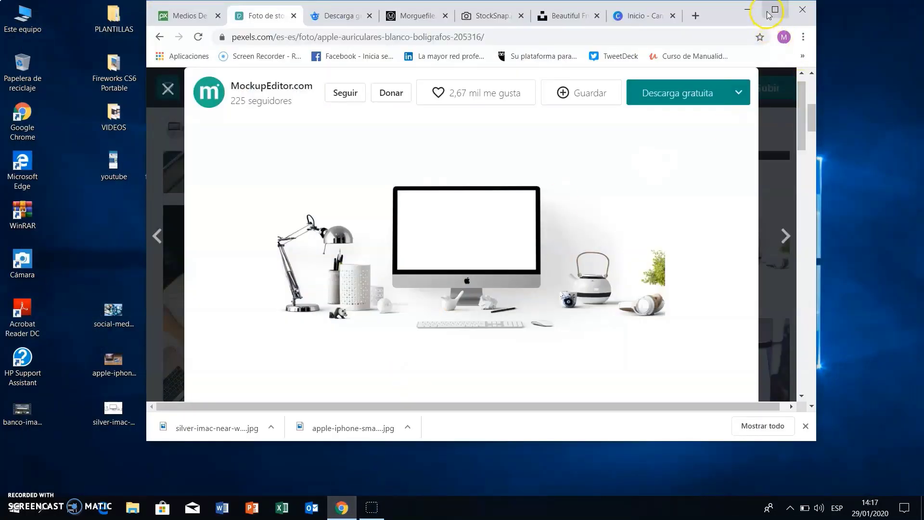
pyautogui.click(775, 10)
# On the Freepik tab, search for 'redes sociales'
pyautogui.click(277, 11)
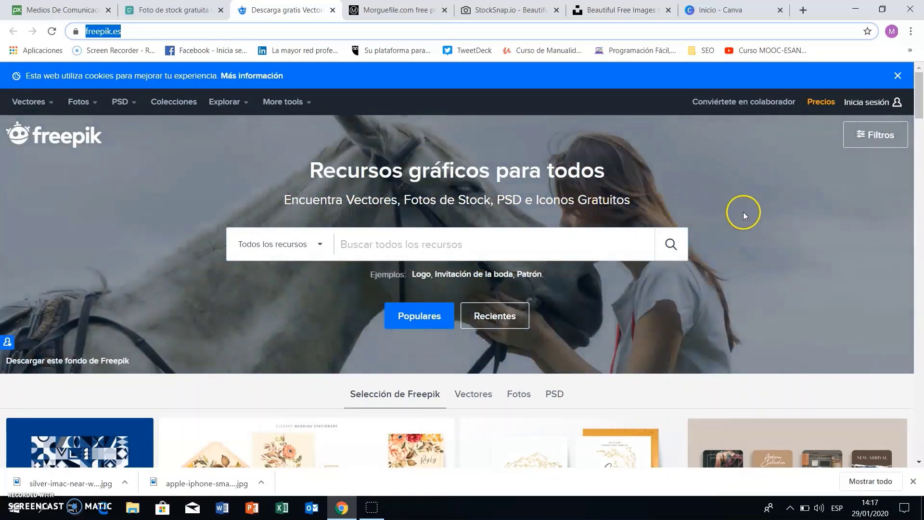
pyautogui.click(493, 245)
pyautogui.write('redes sociales')
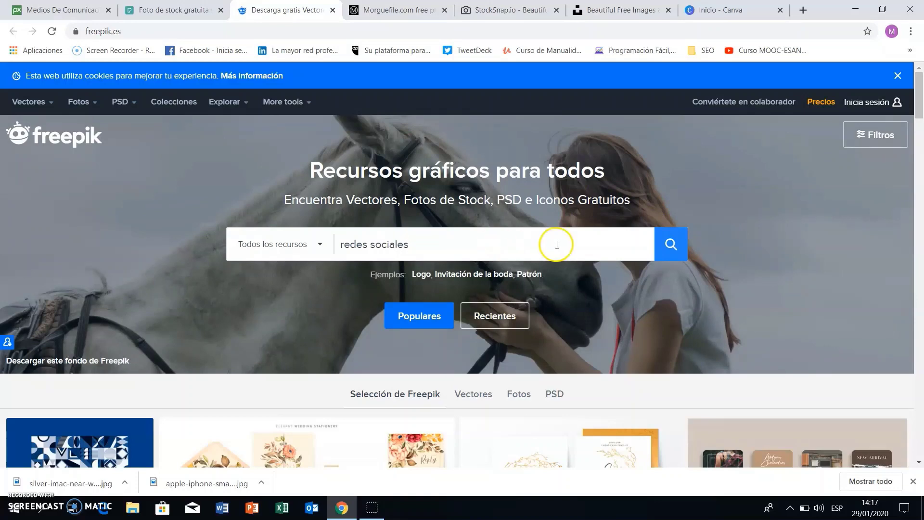
pyautogui.click(671, 245)
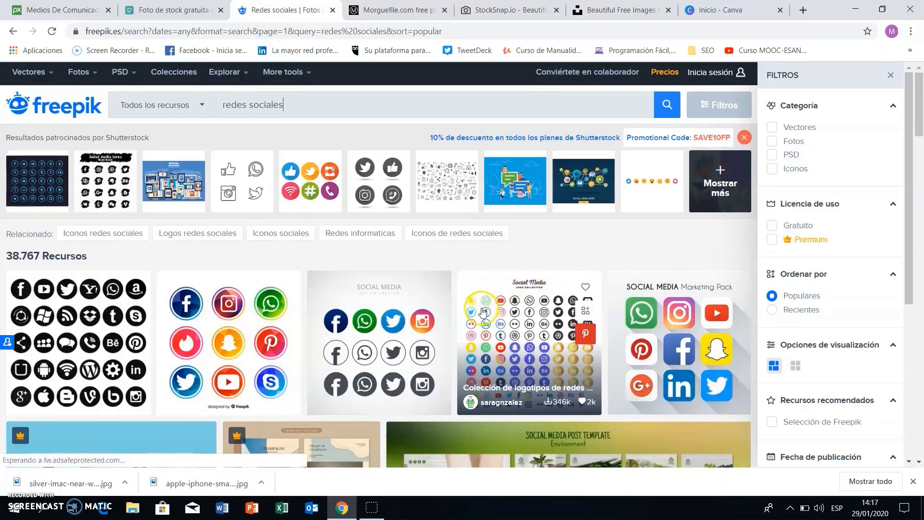
# Browse the 38,767 'redes sociales' results with the filters panel open
pyautogui.scroll(-2, 484, 312)
pyautogui.scroll(-5, 484, 311)
pyautogui.scroll(-3, 483, 310)
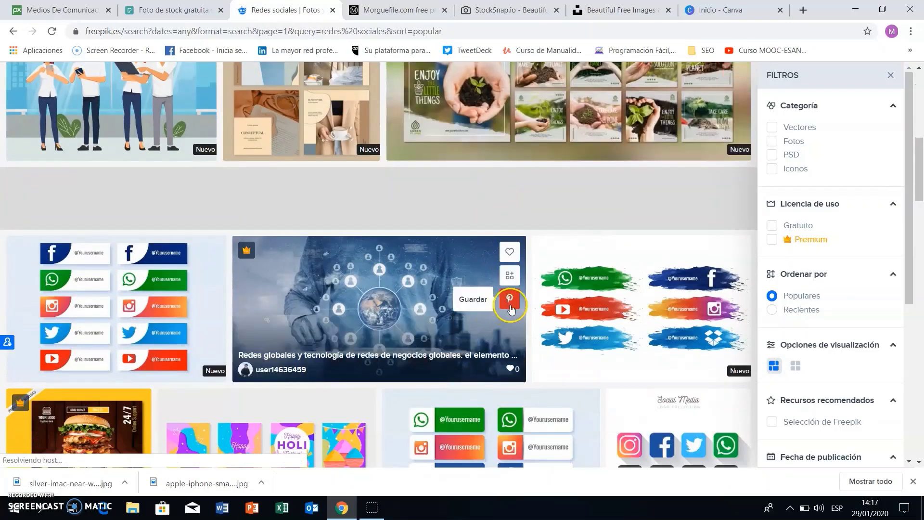
pyautogui.scroll(-1, 512, 308)
pyautogui.scroll(3, 511, 310)
pyautogui.scroll(1, 512, 312)
pyautogui.scroll(2, 512, 313)
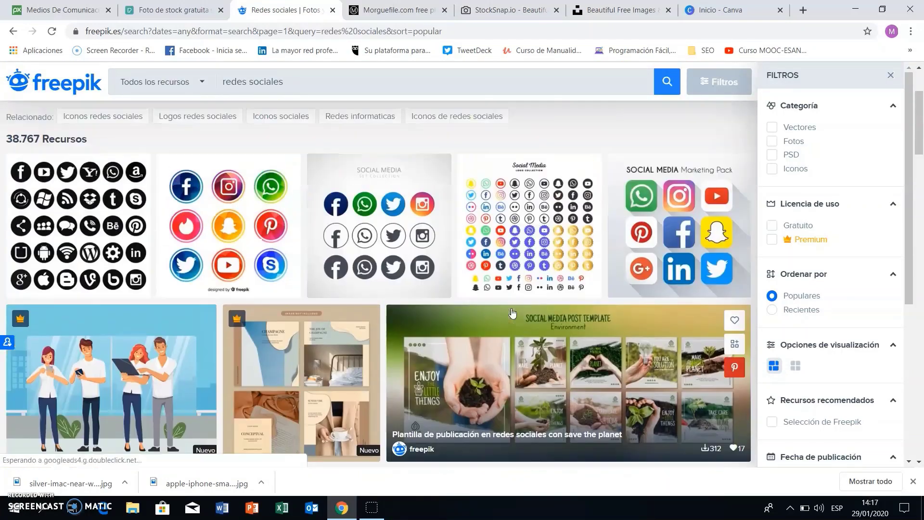
pyautogui.click(137, 318)
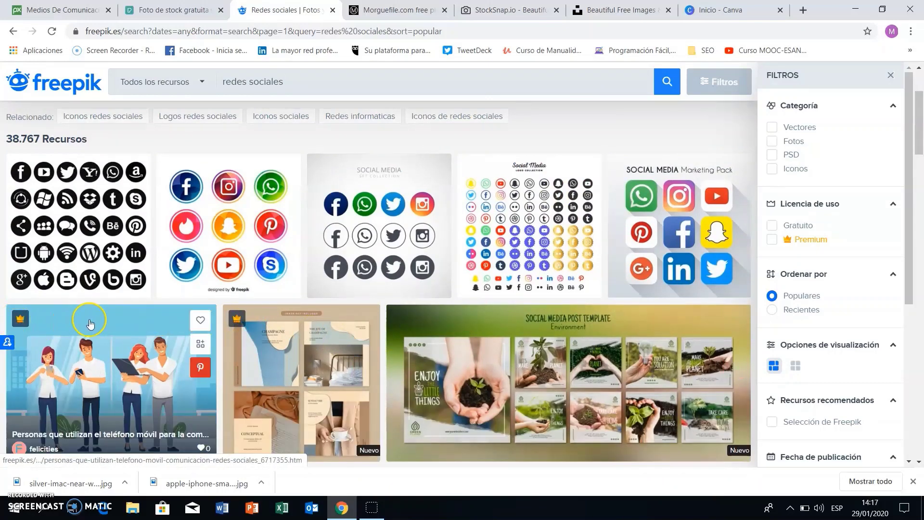
pyautogui.scroll(-3, 388, 308)
pyautogui.scroll(-2, 390, 311)
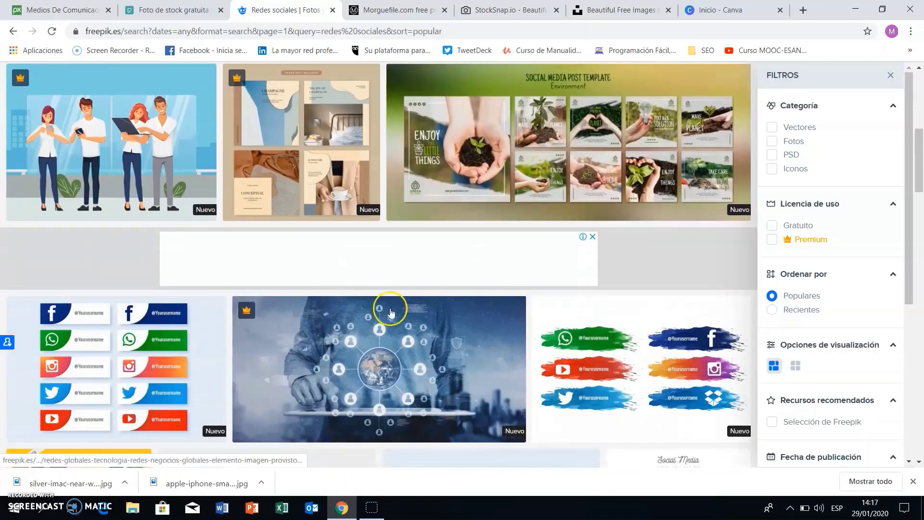
pyautogui.scroll(-2, 419, 340)
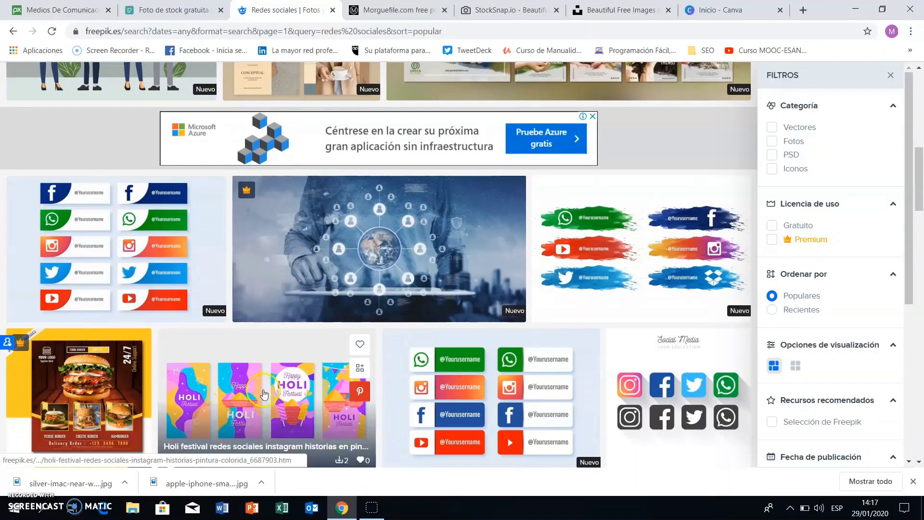
pyautogui.scroll(-3, 433, 366)
pyautogui.scroll(-2, 447, 366)
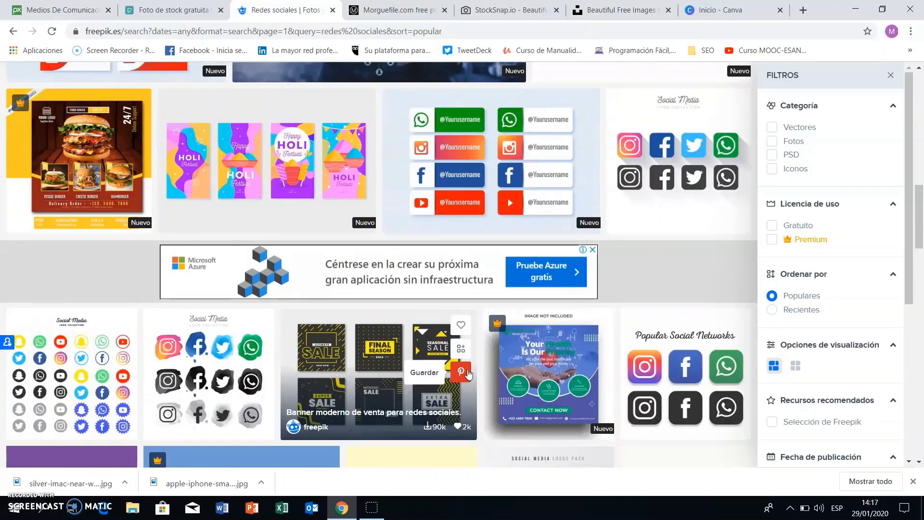
pyautogui.scroll(1, 468, 371)
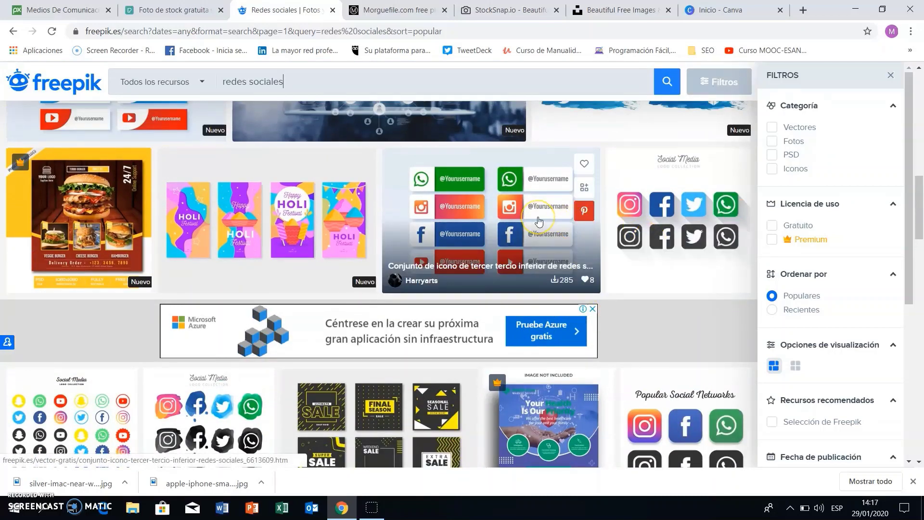
pyautogui.scroll(-1, 626, 227)
pyautogui.scroll(-2, 641, 214)
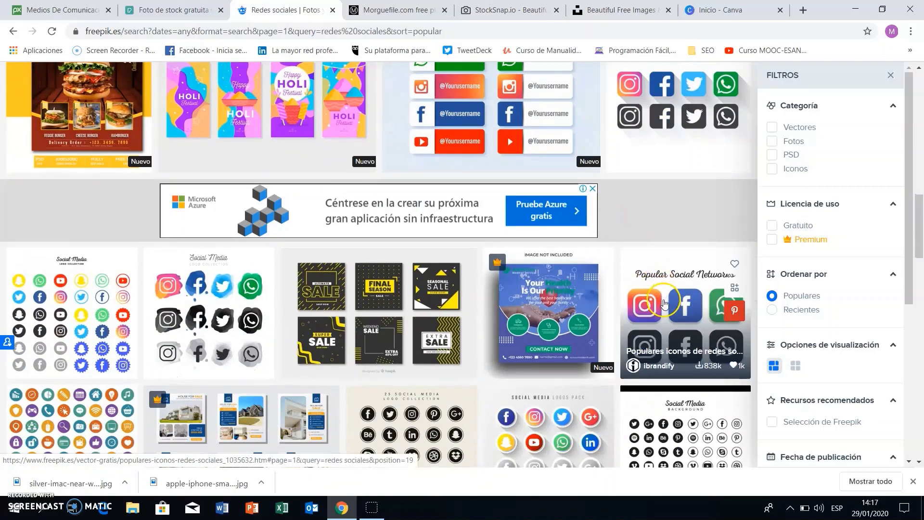
# Open the Popular Social Networks icon set and take its Descarga Gratuita option with attribution
pyautogui.click(614, 293)
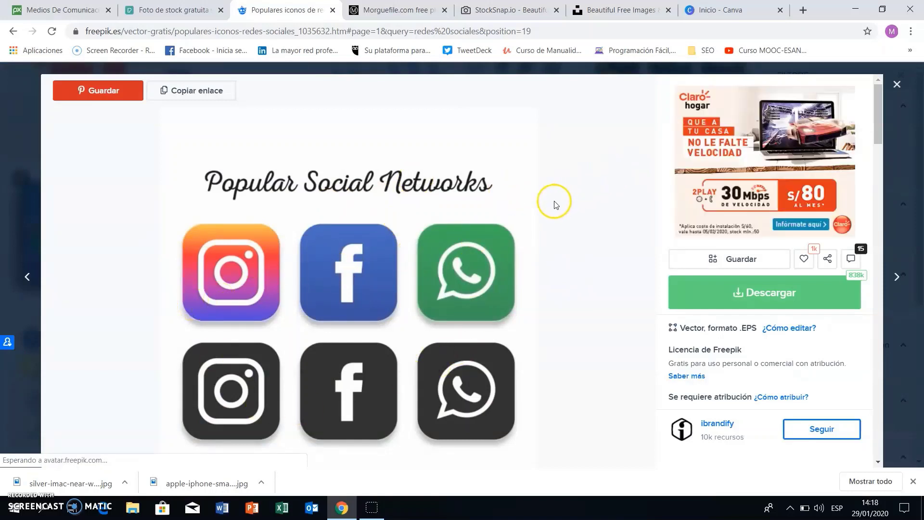
pyautogui.click(772, 298)
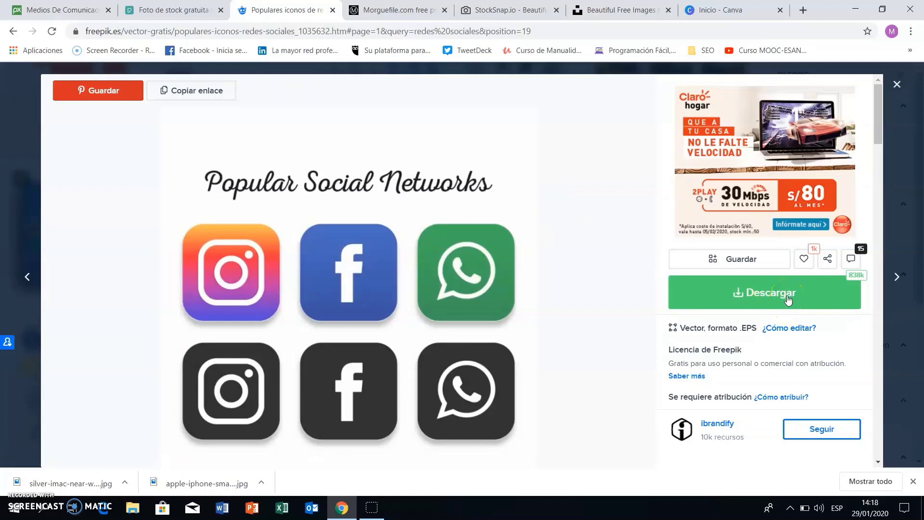
pyautogui.click(788, 298)
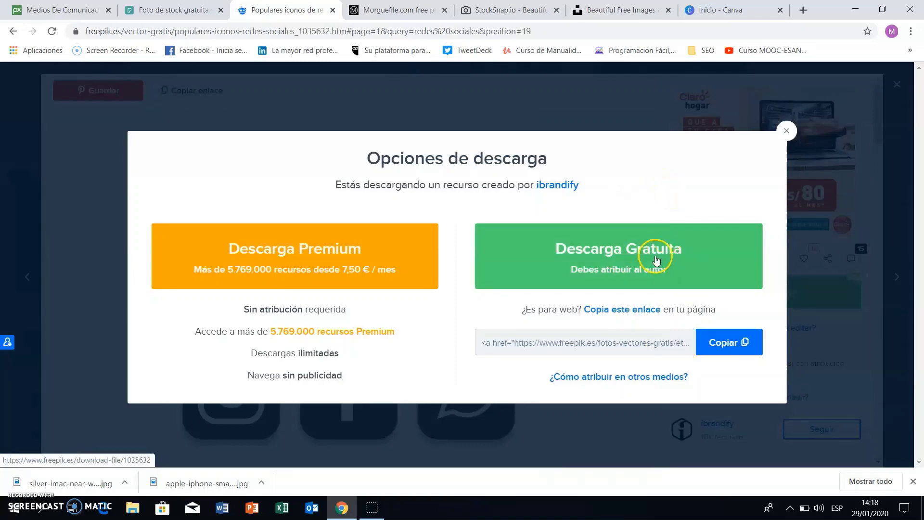
pyautogui.click(626, 258)
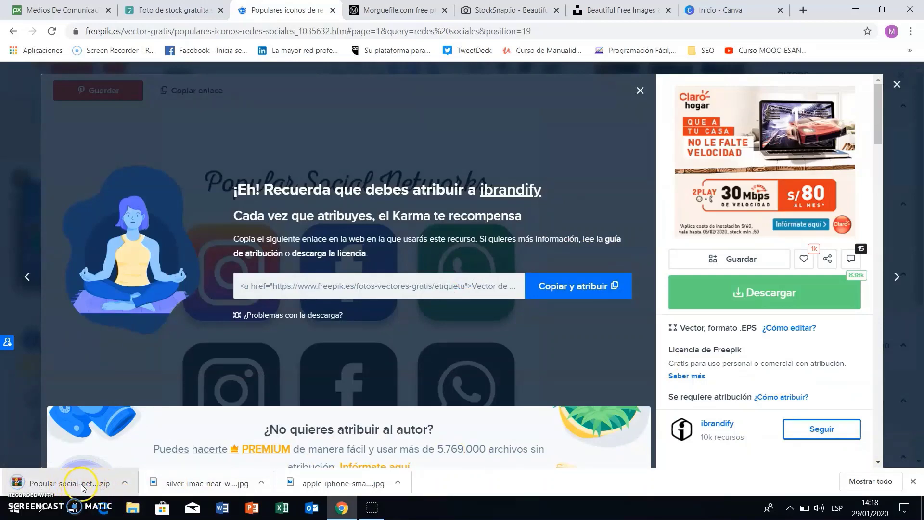
# Drag the downloaded social-icons zip from the browser onto the desktop
pyautogui.click(883, 10)
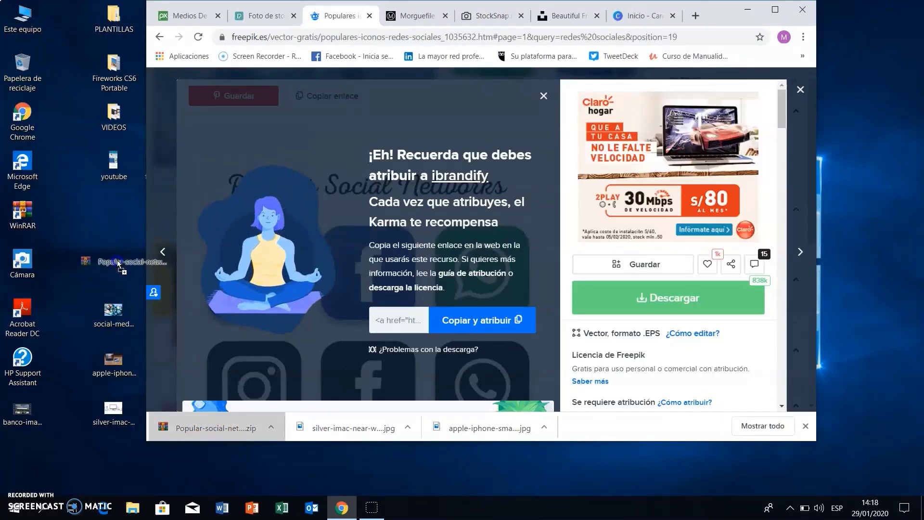
pyautogui.moveTo(212, 428); pyautogui.dragTo(115, 260)
pyautogui.click(780, 14)
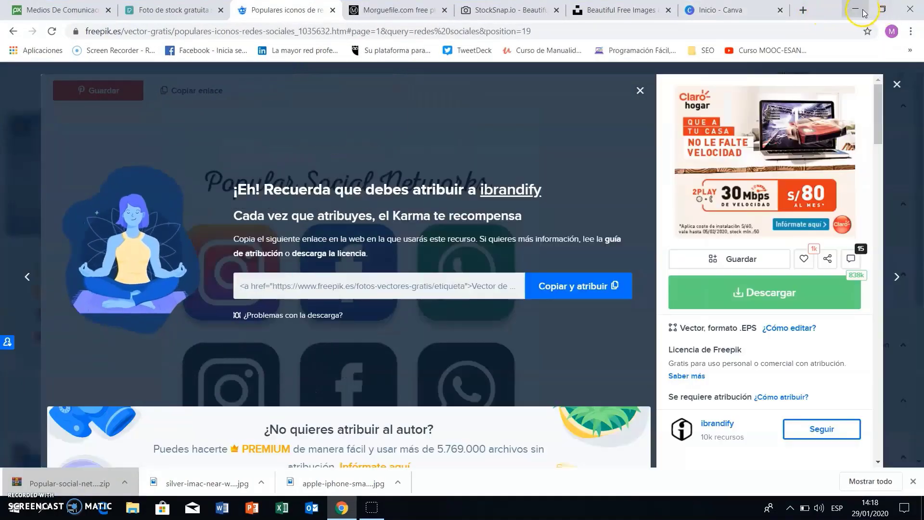
pyautogui.click(866, 9)
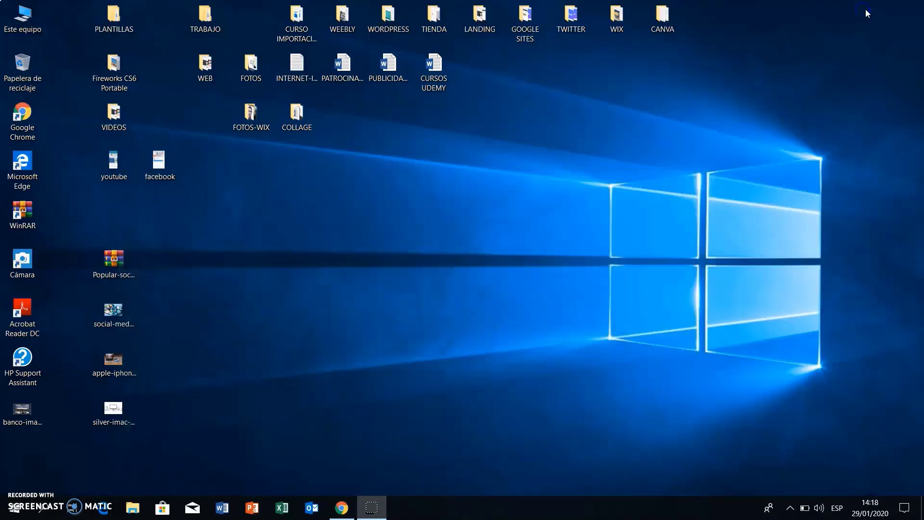
# Extract the zip with WinRAR into Popular-social-networking-icons\ and open that folder
pyautogui.rightClick(117, 262)
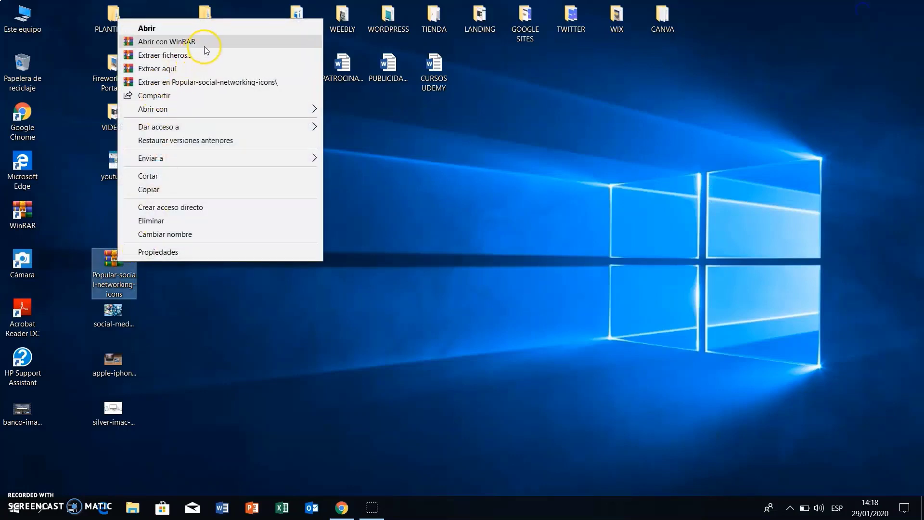
pyautogui.click(218, 83)
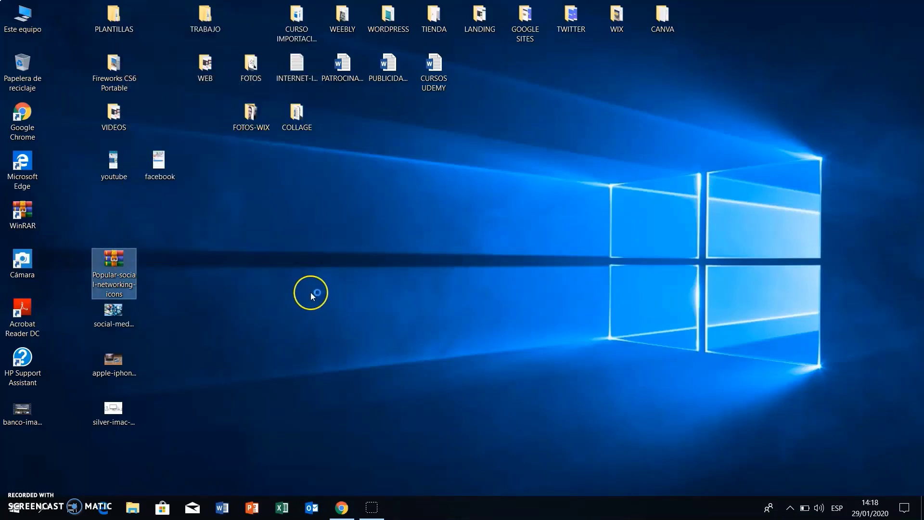
pyautogui.click(295, 293)
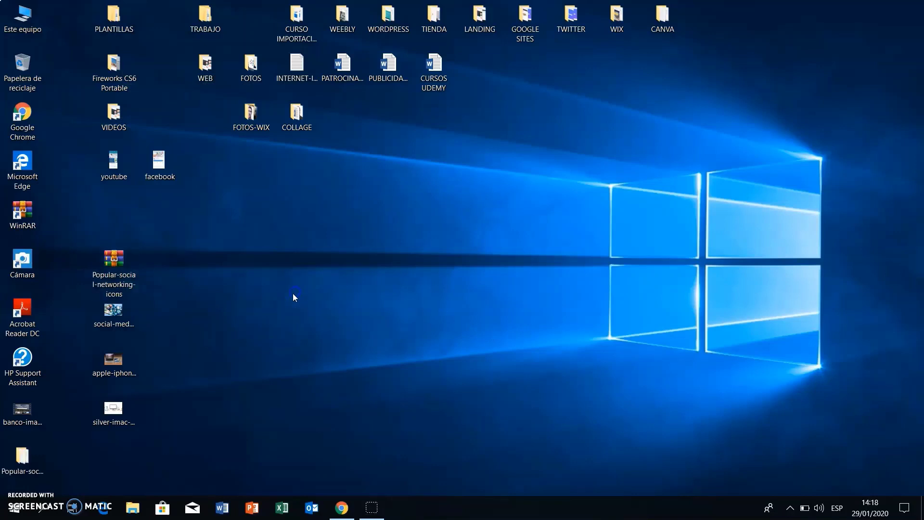
pyautogui.moveTo(31, 452); pyautogui.dragTo(166, 263)
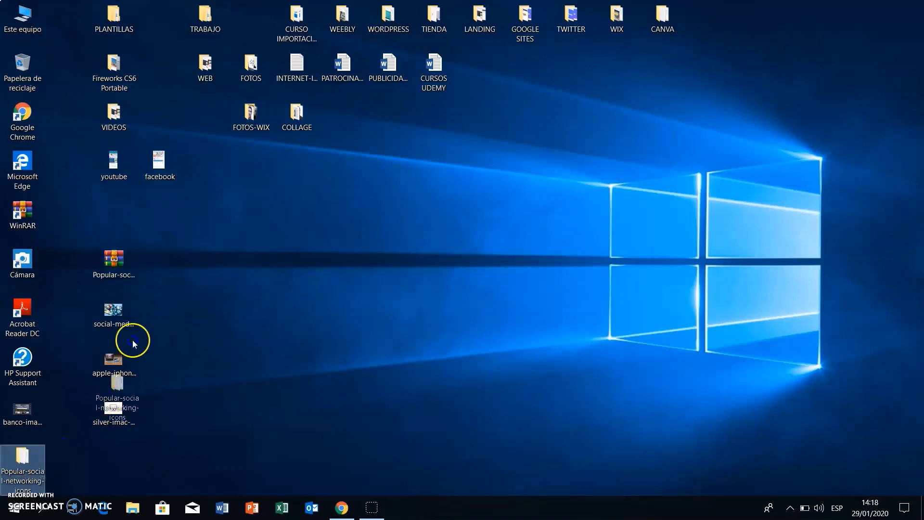
pyautogui.doubleClick(166, 268)
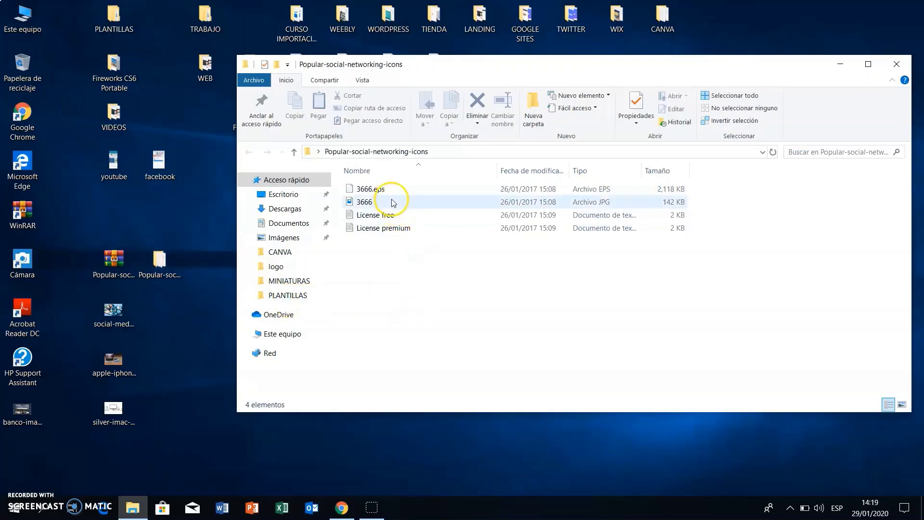
# Preview the 3666 icons image in Photos, zooming in slightly, then close it
pyautogui.doubleClick(617, 203)
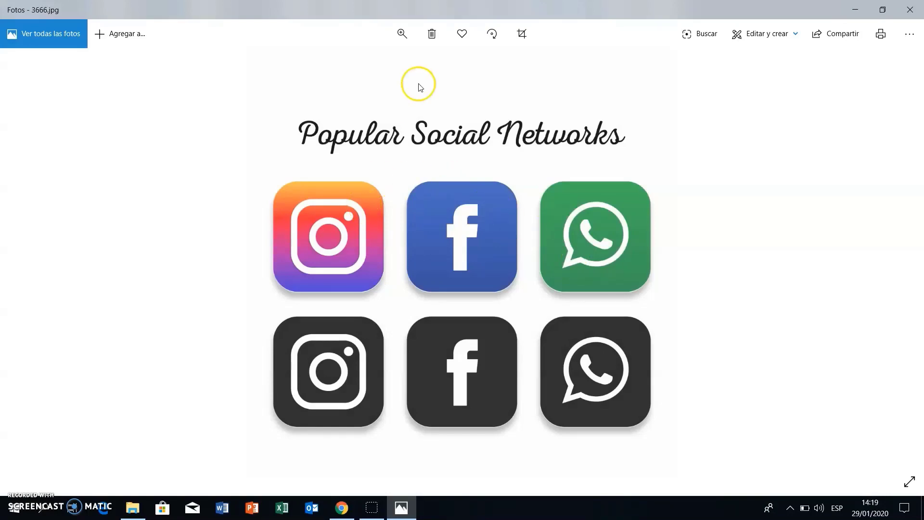
pyautogui.click(402, 34)
pyautogui.moveTo(347, 64); pyautogui.dragTo(331, 68)
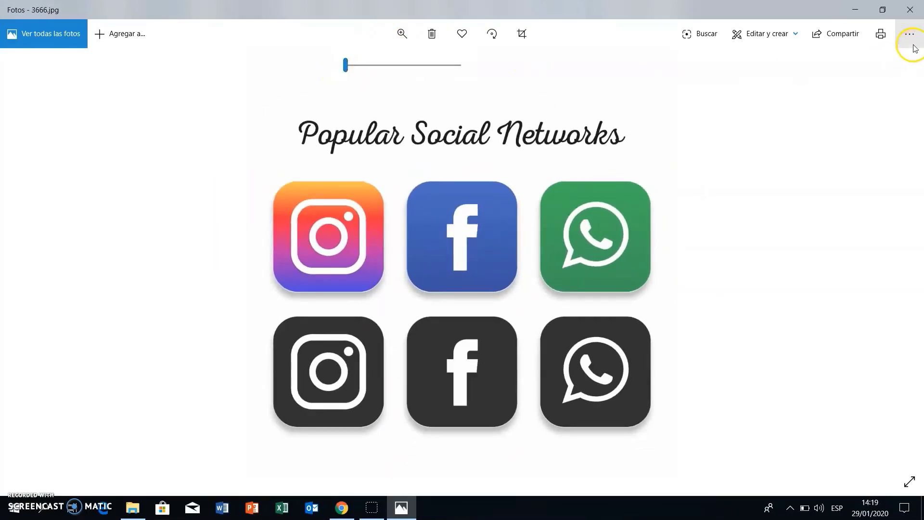
pyautogui.click(911, 10)
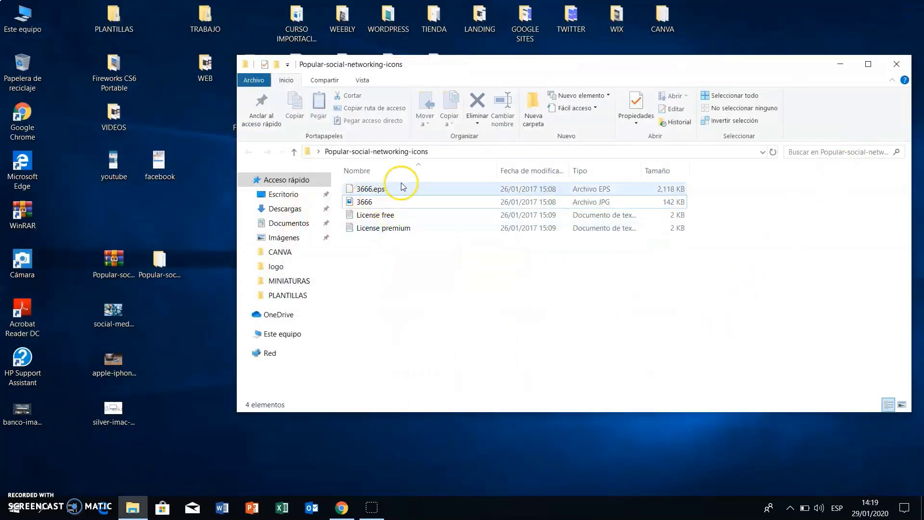
# Read the License premium text file in Notepad and close it
pyautogui.doubleClick(394, 233)
pyautogui.scroll(-2, 575, 343)
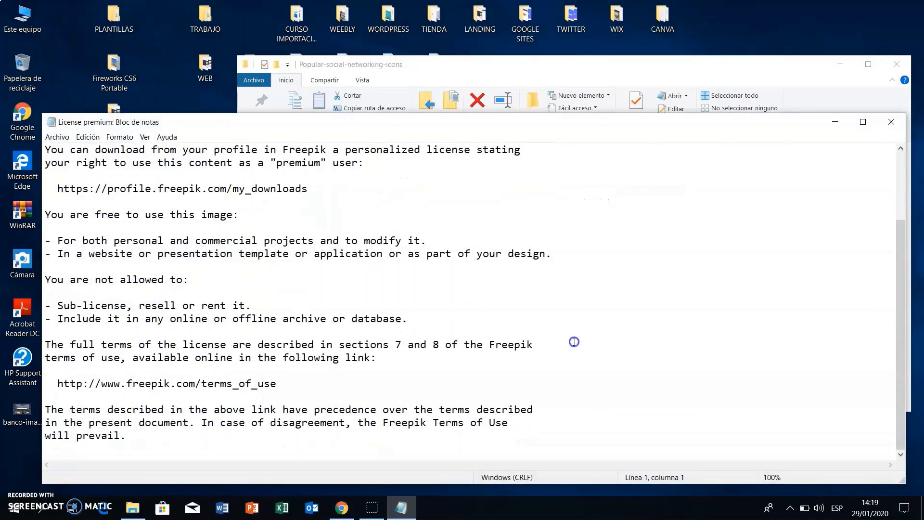
pyautogui.scroll(3, 573, 342)
pyautogui.click(892, 122)
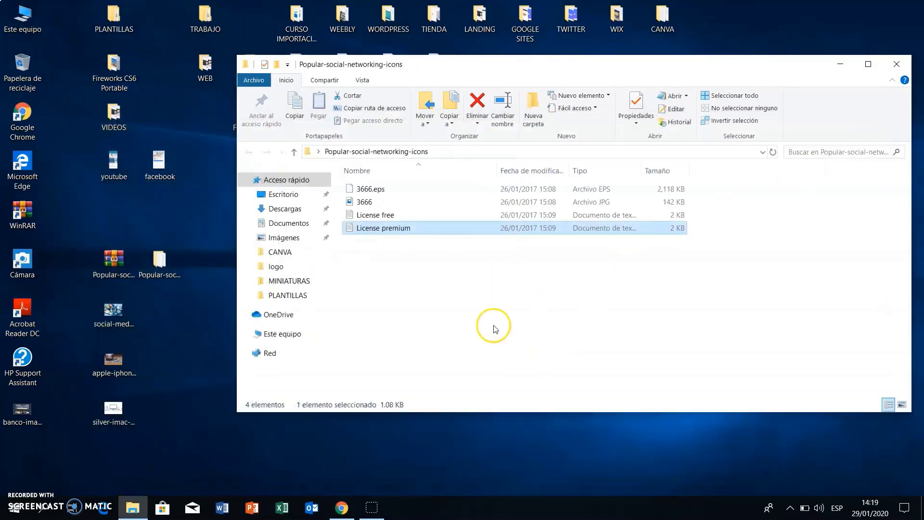
pyautogui.click(495, 329)
# Read the License free text file, then close it and the extracted folder
pyautogui.click(388, 220)
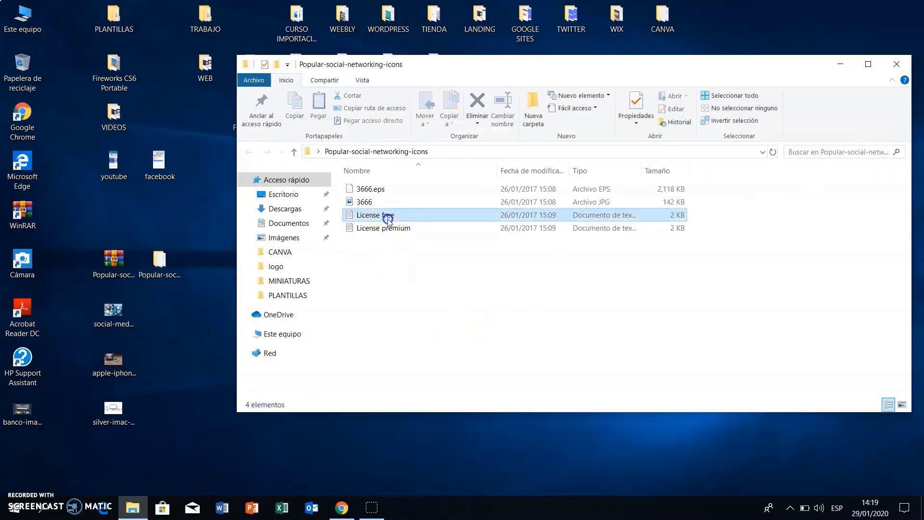
pyautogui.doubleClick(389, 220)
pyautogui.scroll(-6, 591, 317)
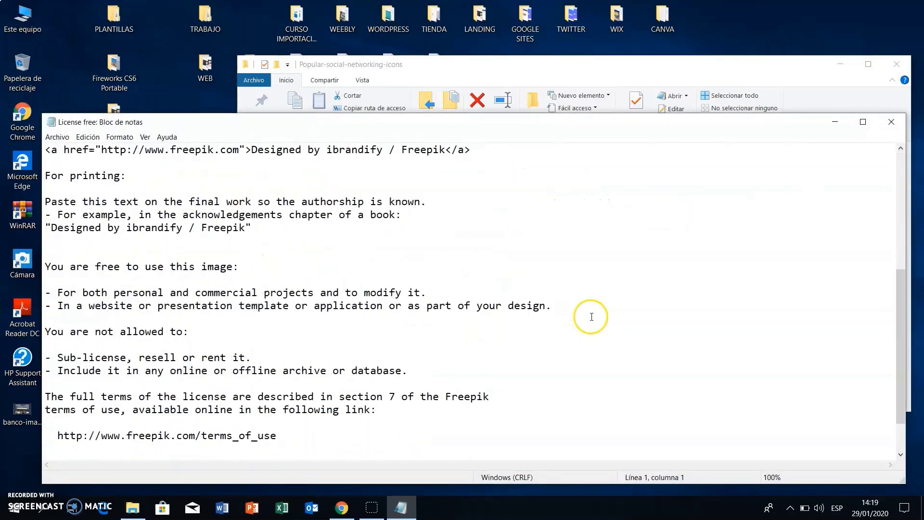
pyautogui.scroll(-2, 591, 316)
pyautogui.scroll(8, 592, 322)
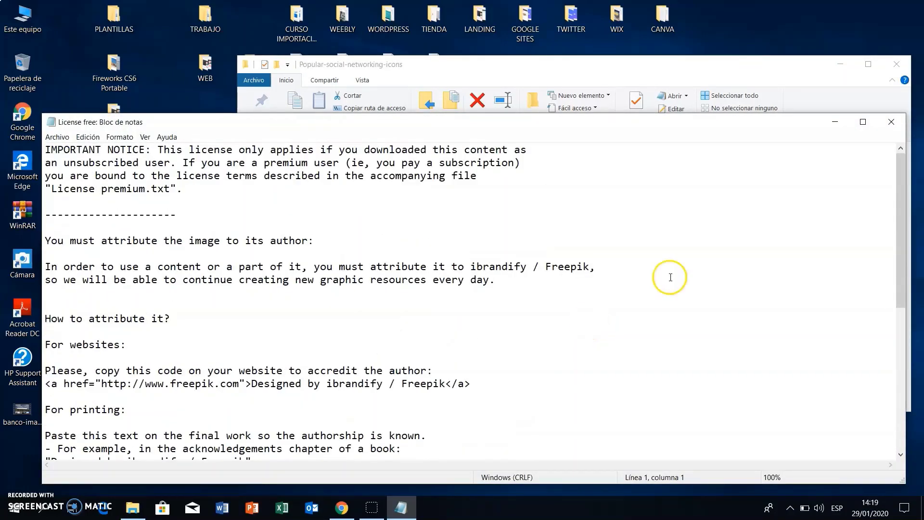
pyautogui.click(897, 124)
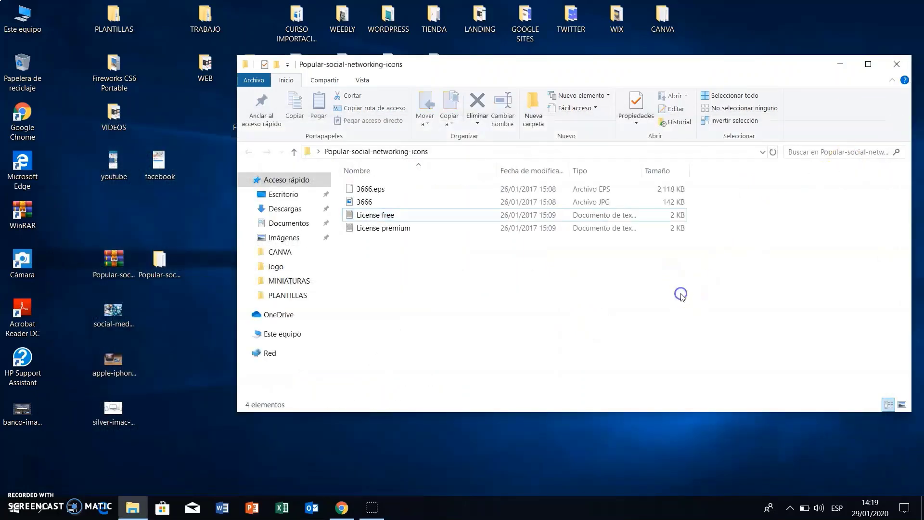
pyautogui.click(888, 68)
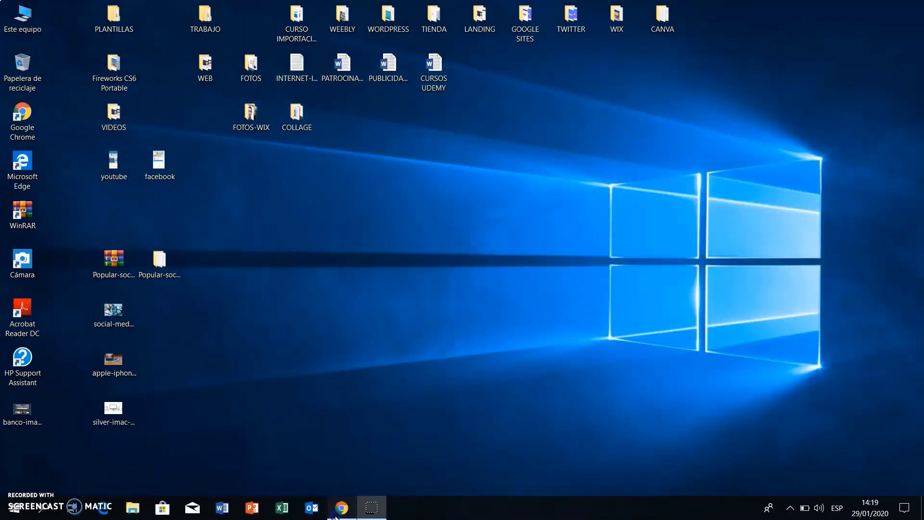
# Restore Chrome, close the icon pack's detail view, and scroll back to the top of the 'redes sociales' results
pyautogui.click(342, 508)
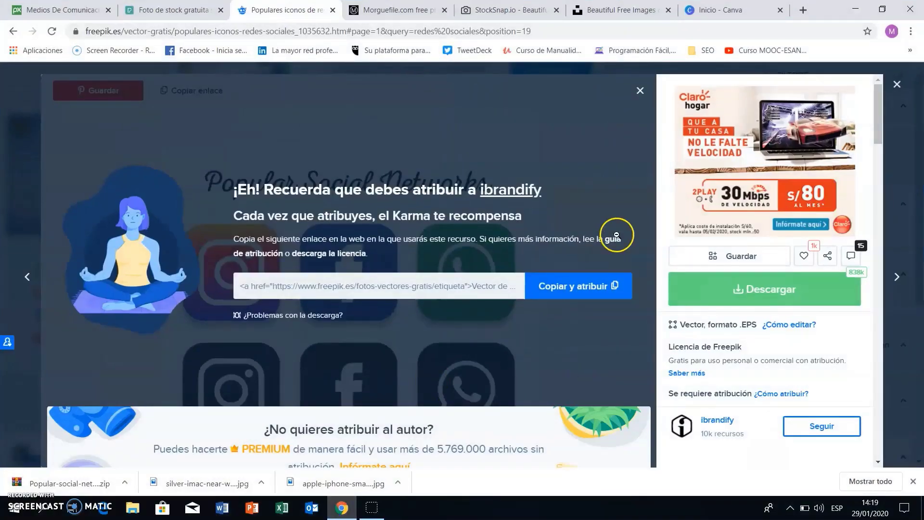
pyautogui.click(897, 85)
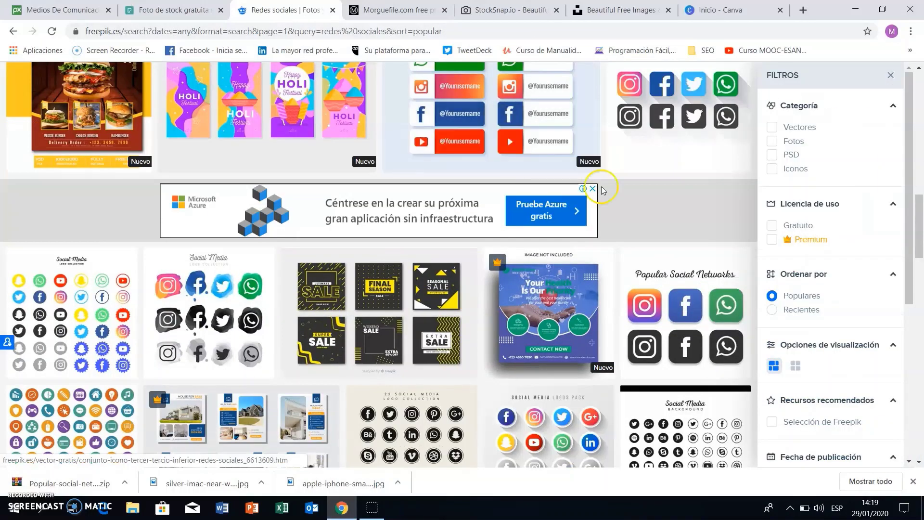
pyautogui.scroll(5, 739, 236)
pyautogui.scroll(5, 740, 240)
pyautogui.scroll(5, 740, 239)
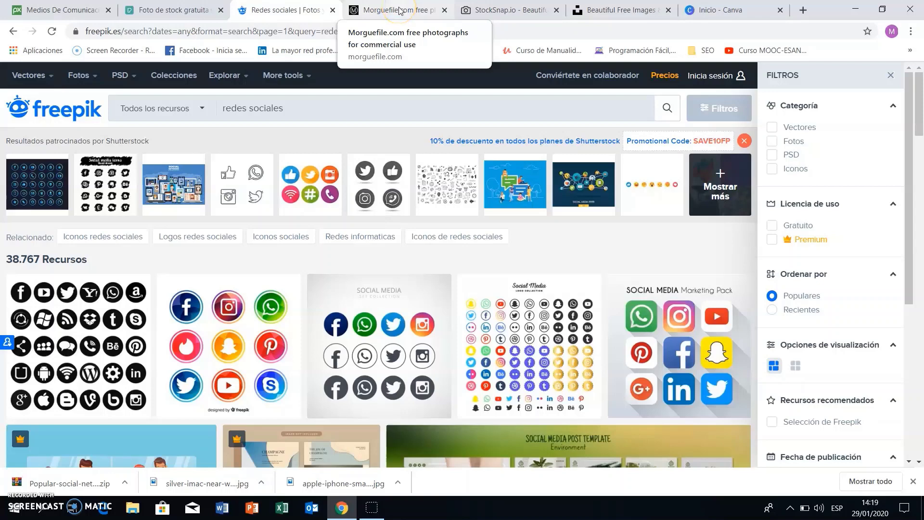
# Switch to Morguefile and scroll through its popular photos page
pyautogui.click(399, 11)
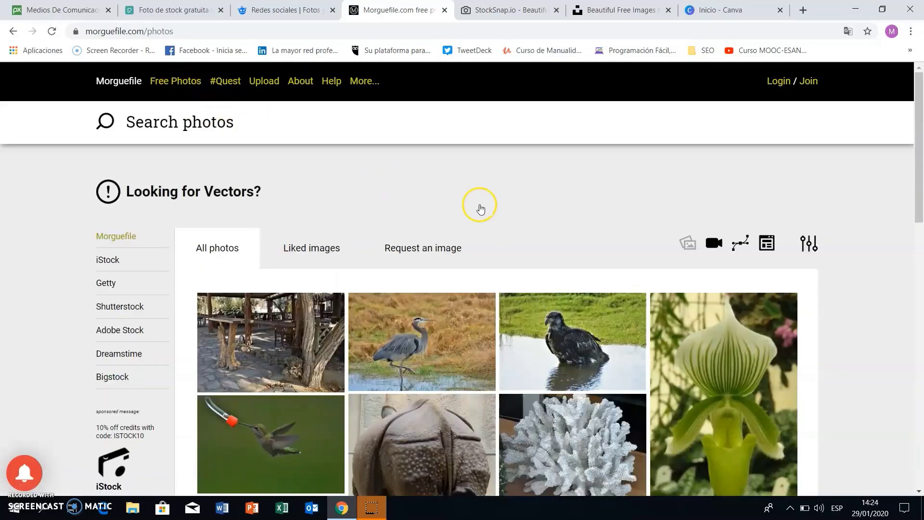
pyautogui.scroll(-1, 527, 211)
pyautogui.scroll(-1, 527, 210)
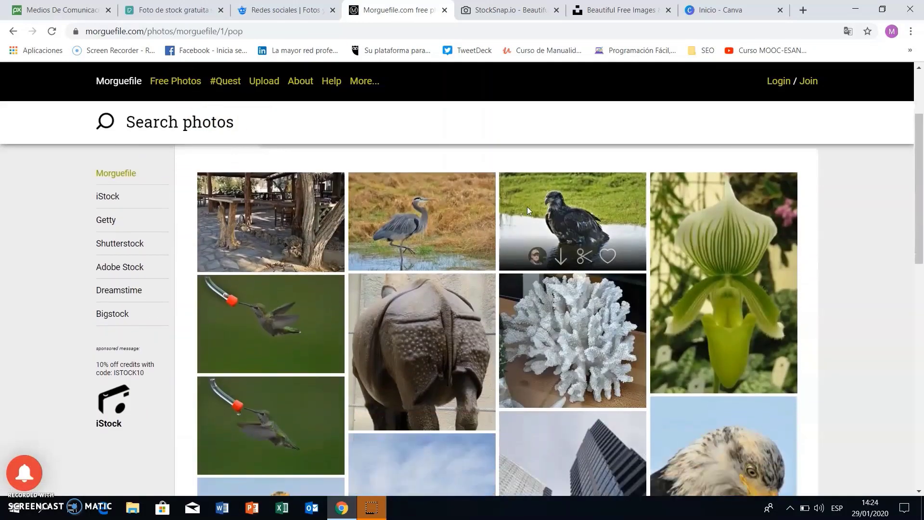
pyautogui.scroll(-1, 527, 211)
pyautogui.scroll(-2, 527, 211)
pyautogui.scroll(-4, 527, 210)
pyautogui.scroll(-2, 525, 211)
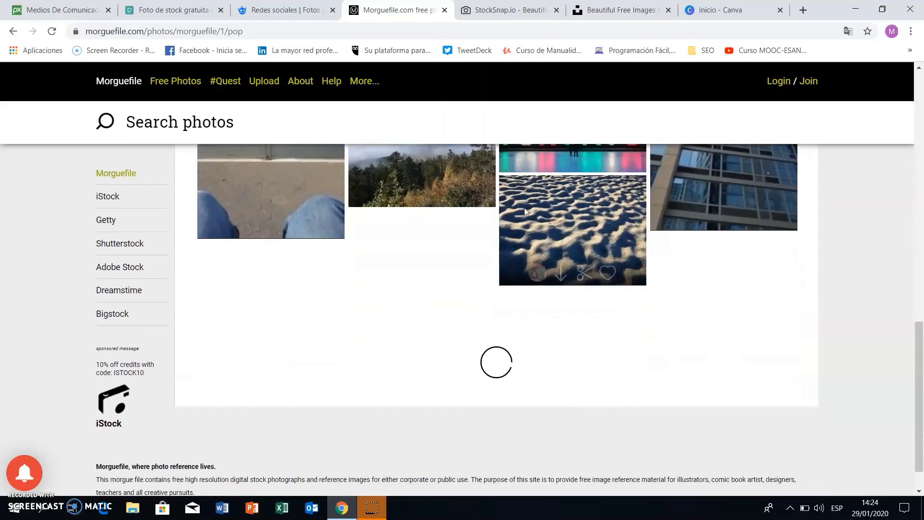
pyautogui.scroll(5, 524, 211)
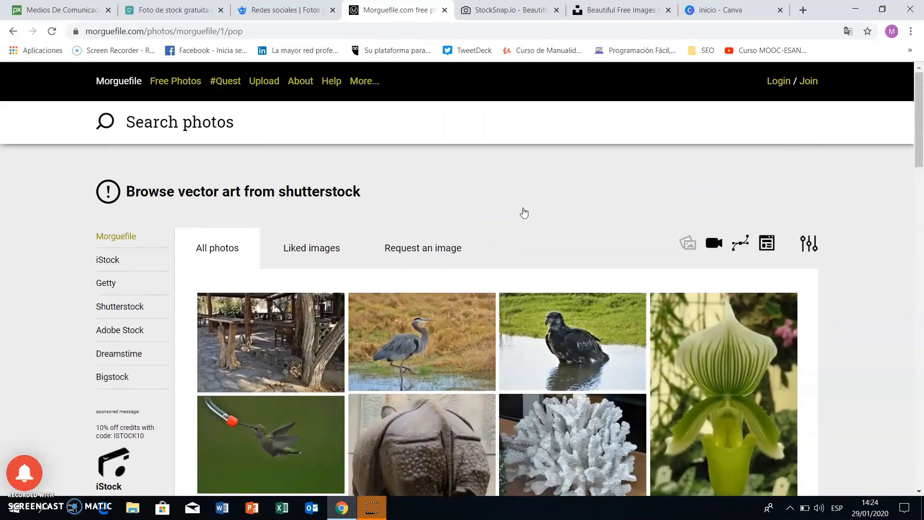
# Search Morguefile for 'dog', browse the results, then remove the dog search term
pyautogui.click(210, 127)
pyautogui.write('dog')
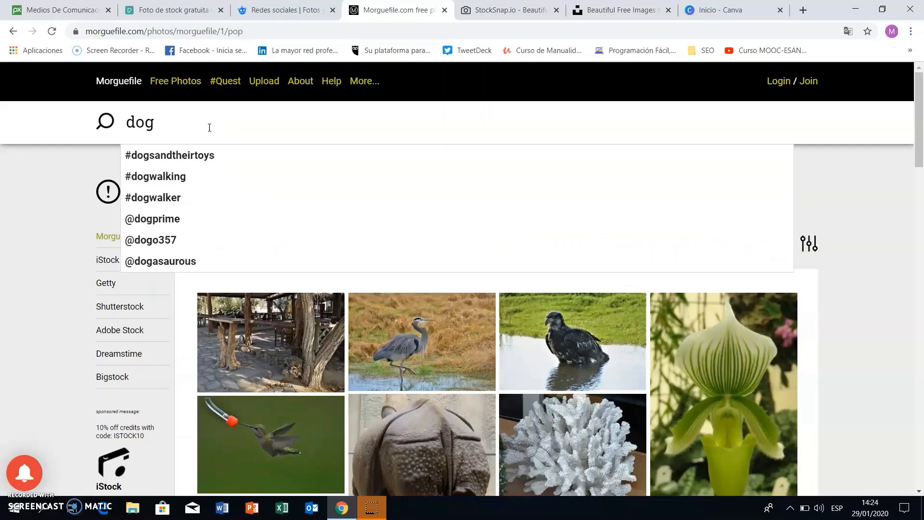
pyautogui.press('Return')
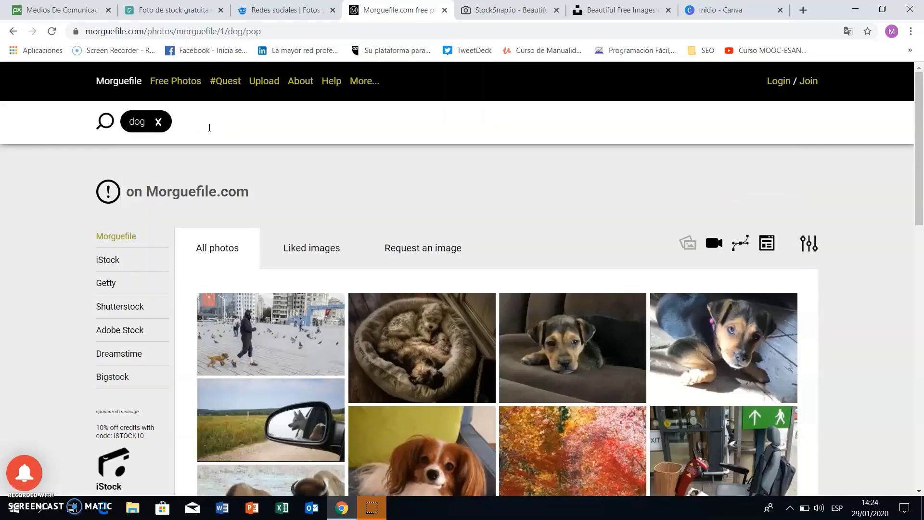
pyautogui.click(511, 225)
pyautogui.scroll(-1, 510, 203)
pyautogui.scroll(-3, 511, 202)
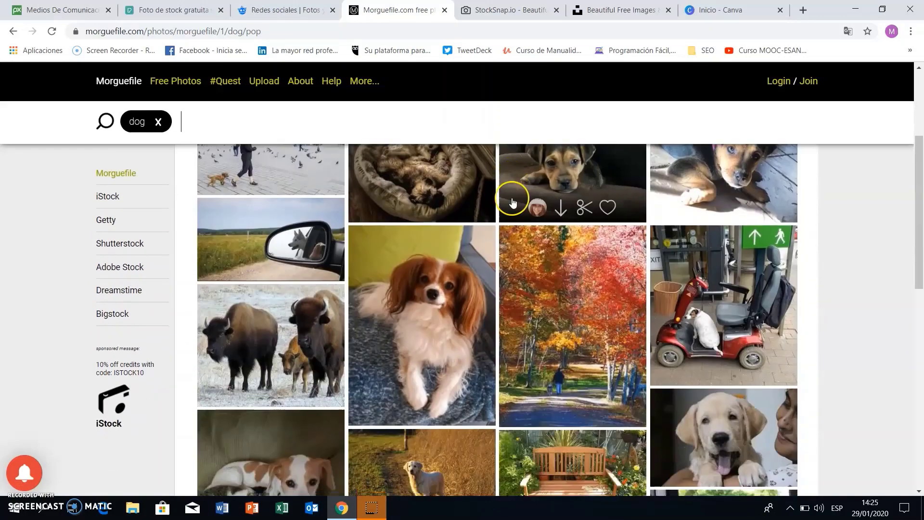
pyautogui.scroll(-1, 467, 252)
pyautogui.scroll(-3, 467, 253)
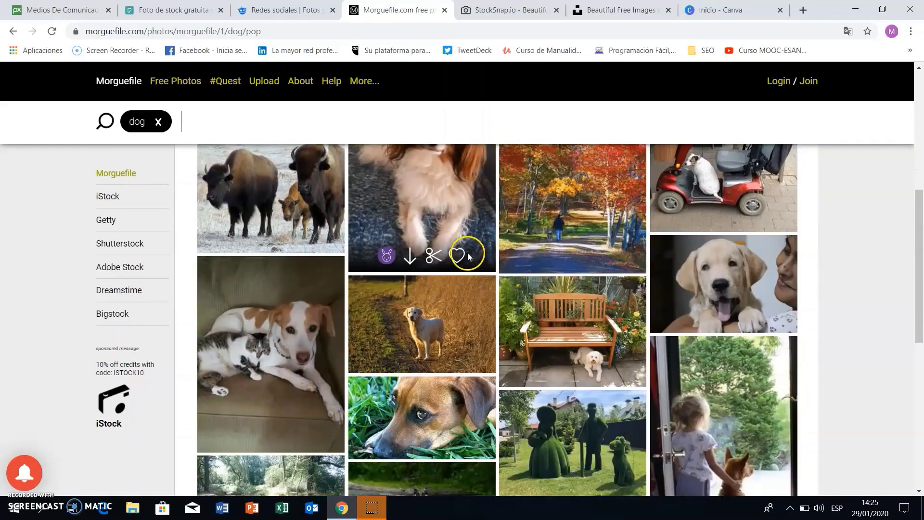
pyautogui.scroll(-5, 467, 253)
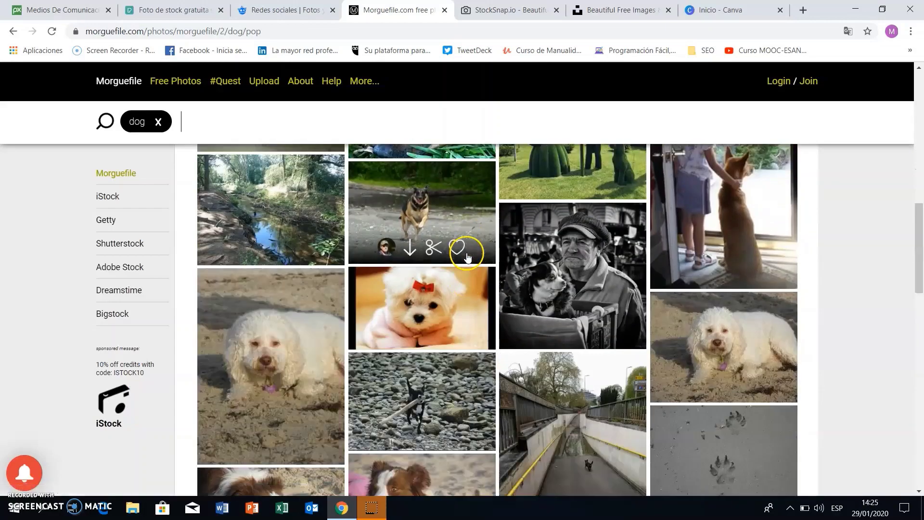
pyautogui.scroll(-4, 467, 253)
pyautogui.scroll(2, 467, 261)
pyautogui.scroll(4, 467, 261)
pyautogui.scroll(4, 467, 260)
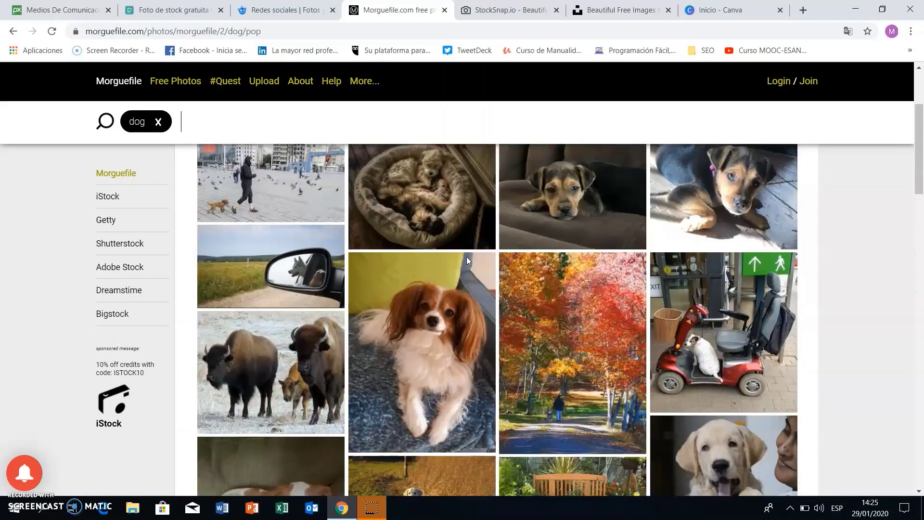
pyautogui.scroll(3, 467, 261)
pyautogui.click(142, 123)
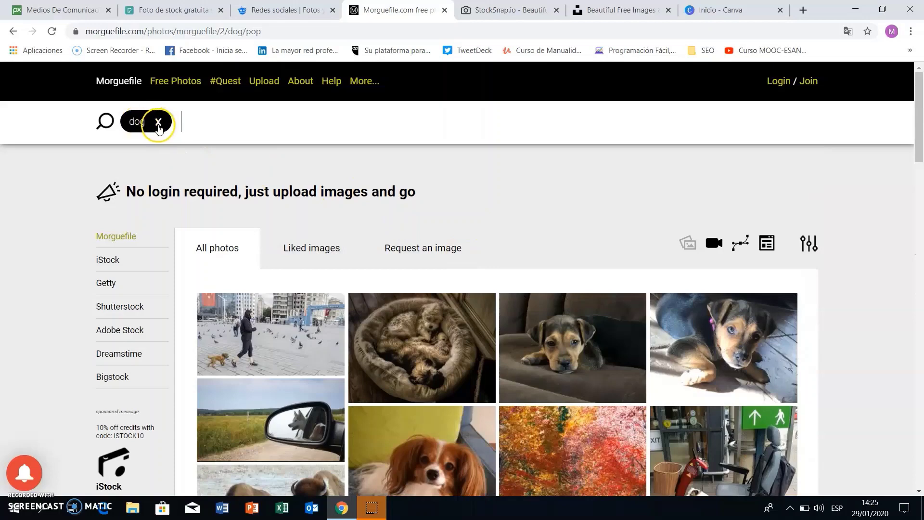
pyautogui.press('BackSpace')
pyautogui.write('tr')
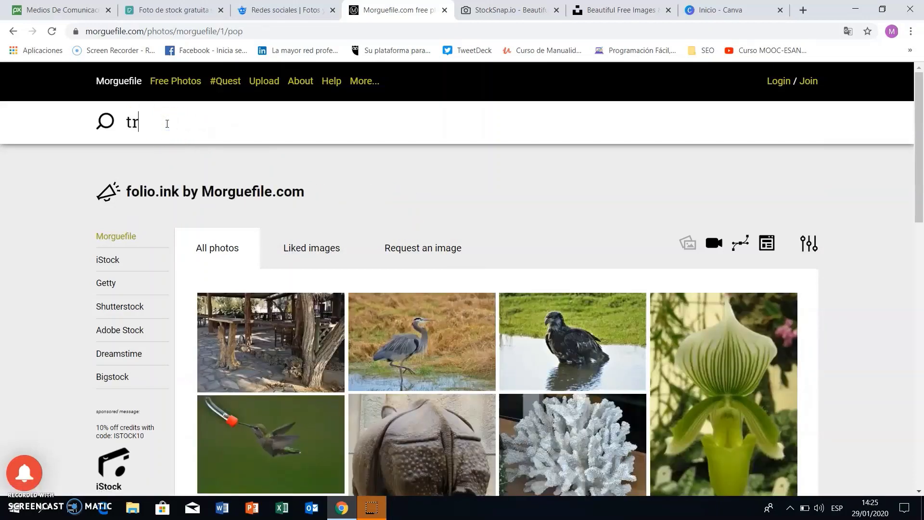
# Search Morguefile for 'tree' and scroll through the results
pyautogui.write('ee')
pyautogui.press('Return')
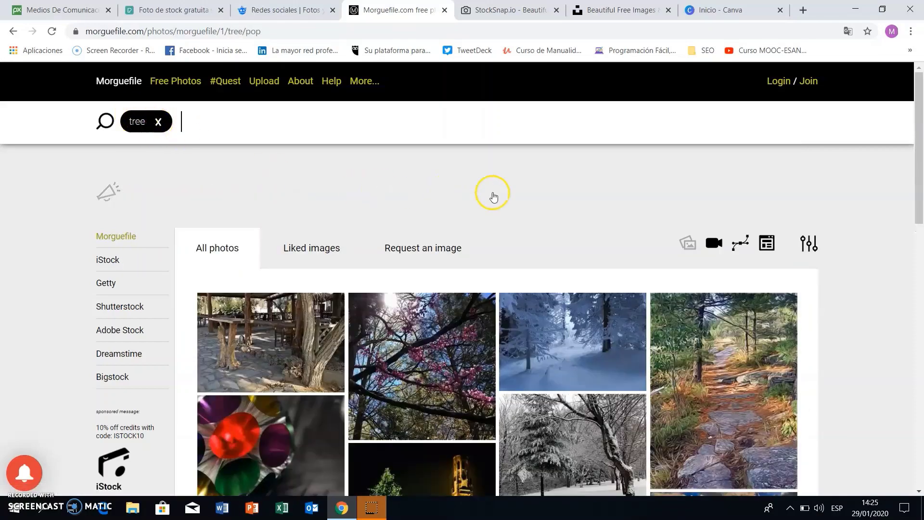
pyautogui.scroll(-2, 493, 194)
pyautogui.scroll(-2, 493, 194)
pyautogui.scroll(1, 523, 227)
pyautogui.scroll(4, 525, 229)
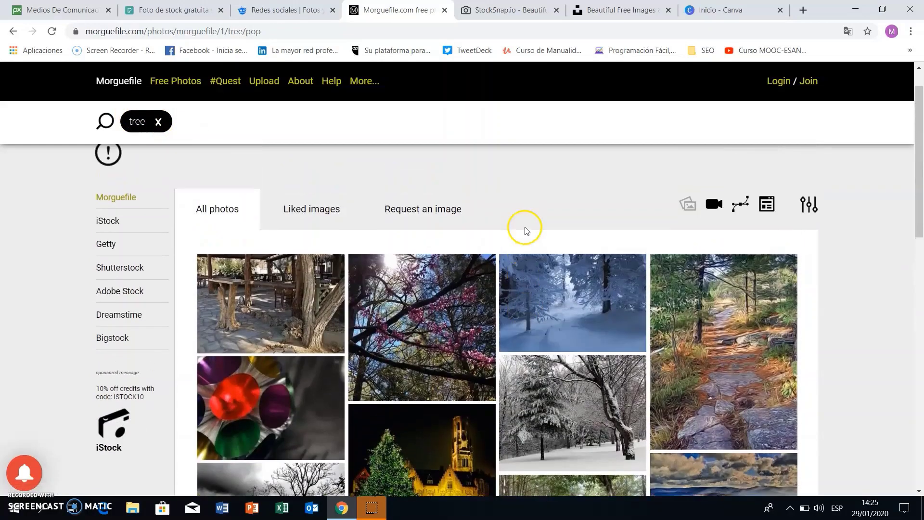
pyautogui.scroll(1, 526, 233)
pyautogui.scroll(-3, 525, 233)
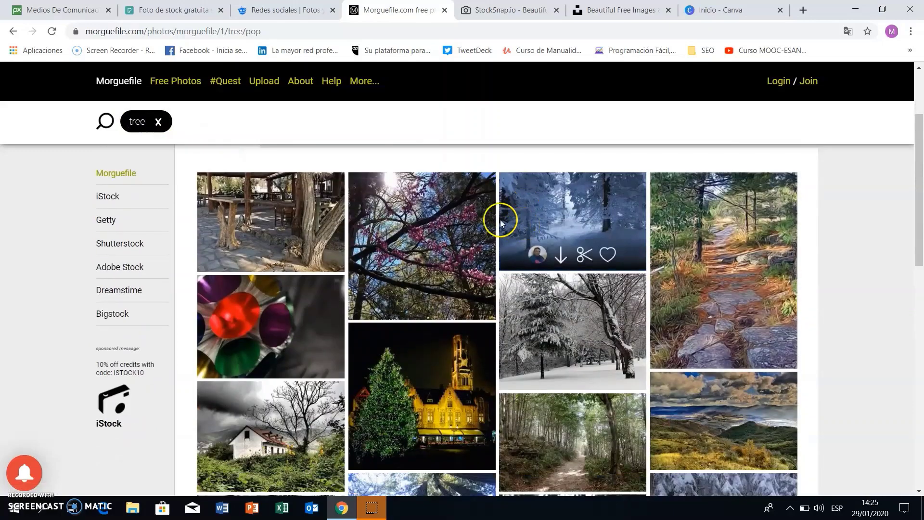
# Download the painted forest-trail photo, accepting Morguefile's terms
pyautogui.click(715, 248)
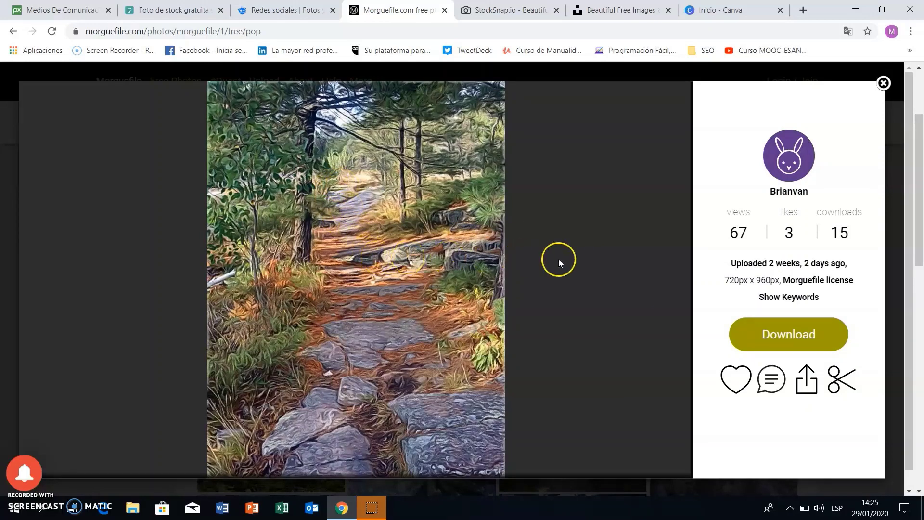
pyautogui.click(782, 342)
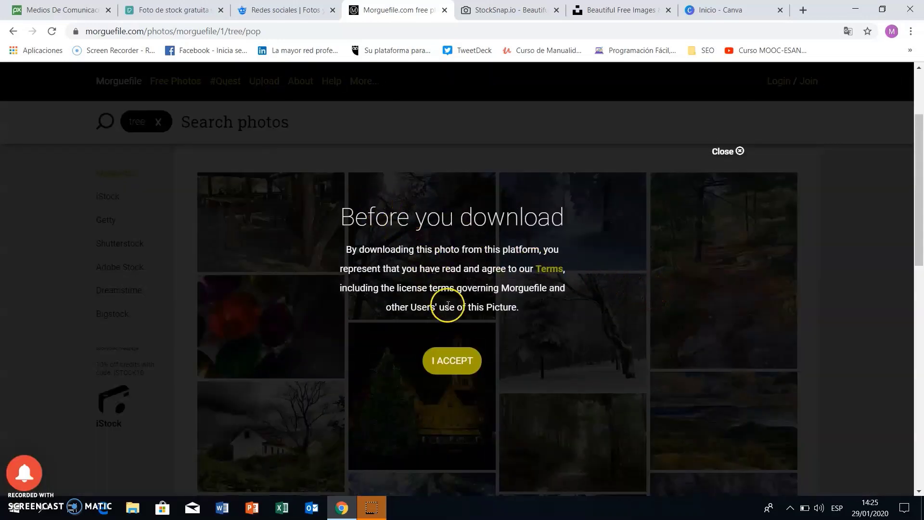
pyautogui.click(452, 361)
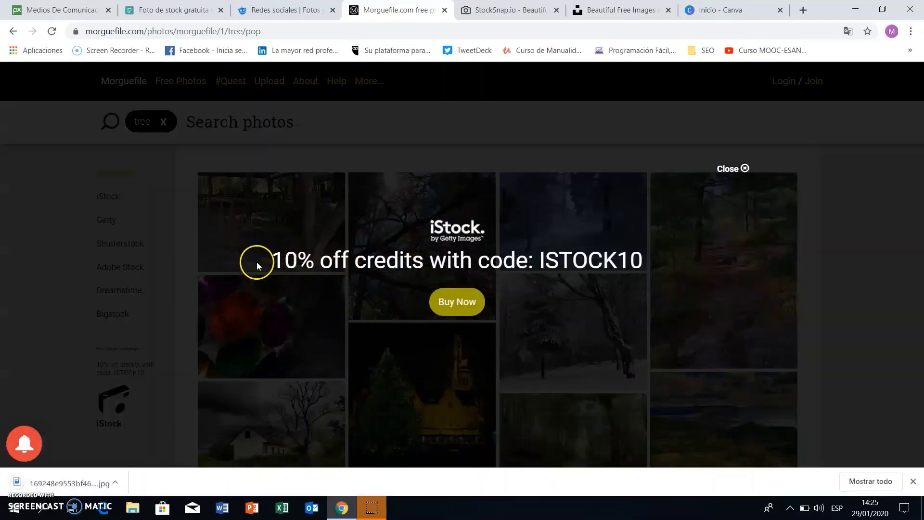
pyautogui.click(882, 9)
# Drag the trail JPG onto the desktop, view it zoomed in Photos, then re-maximize Chrome
pyautogui.moveTo(215, 428); pyautogui.dragTo(119, 217)
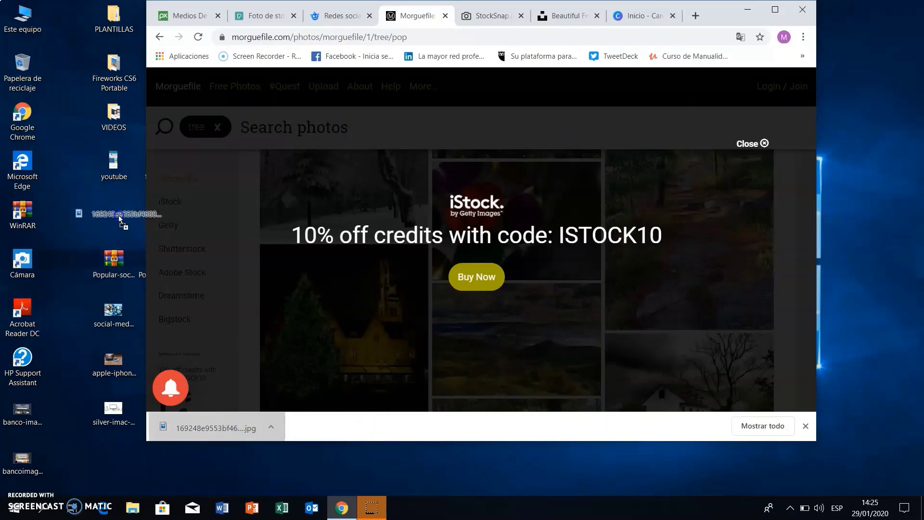
pyautogui.click(748, 9)
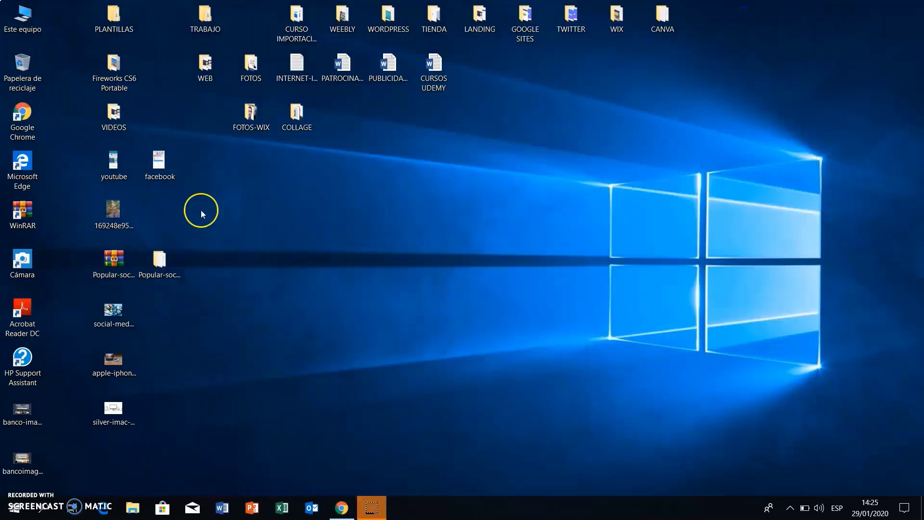
pyautogui.doubleClick(106, 216)
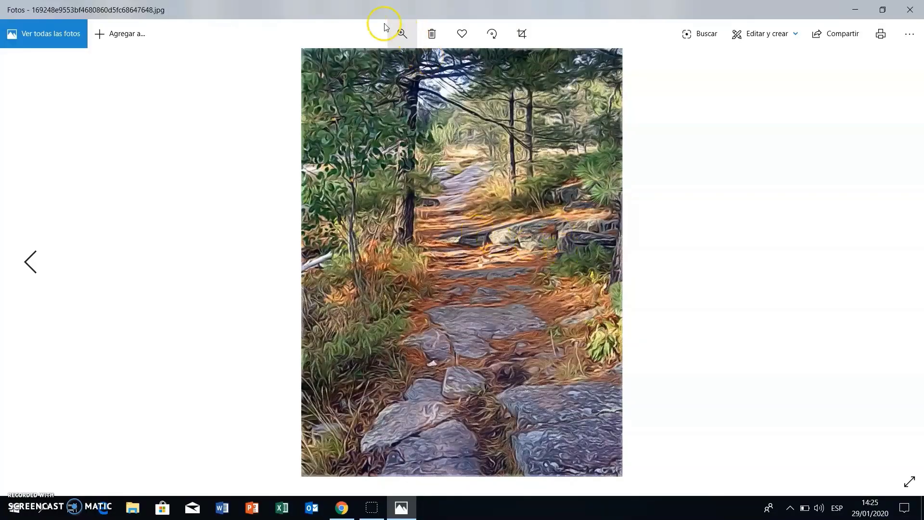
pyautogui.click(400, 34)
pyautogui.moveTo(346, 65)
pyautogui.mouseDown()
pyautogui.moveTo(369, 65)
pyautogui.moveTo(344, 64)
pyautogui.mouseUp()
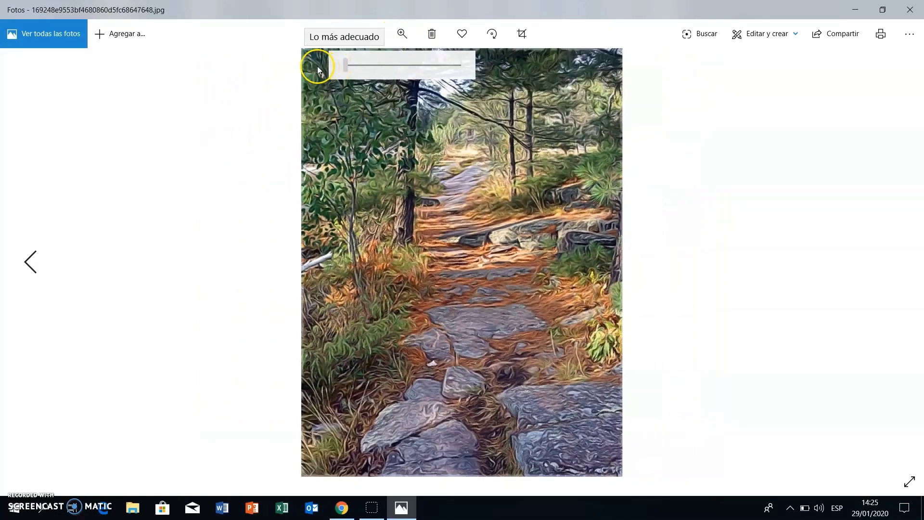
pyautogui.click(911, 10)
pyautogui.click(342, 508)
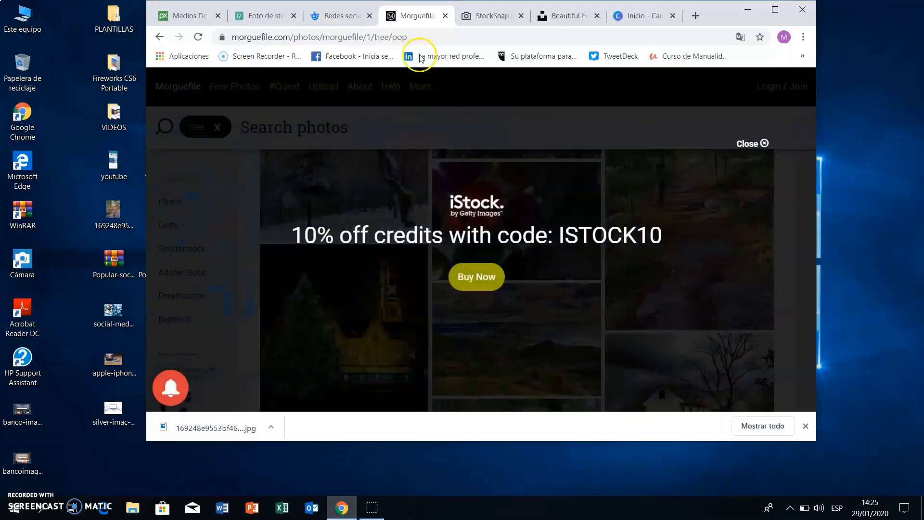
pyautogui.click(770, 11)
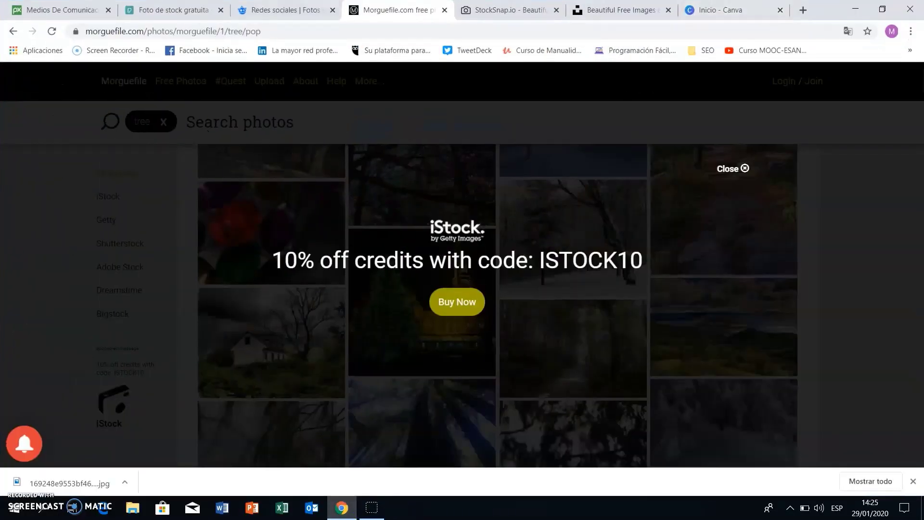
# Search StockSnap.io for 'arbol', dismiss the email popup, and scroll the 0-result page
pyautogui.click(506, 10)
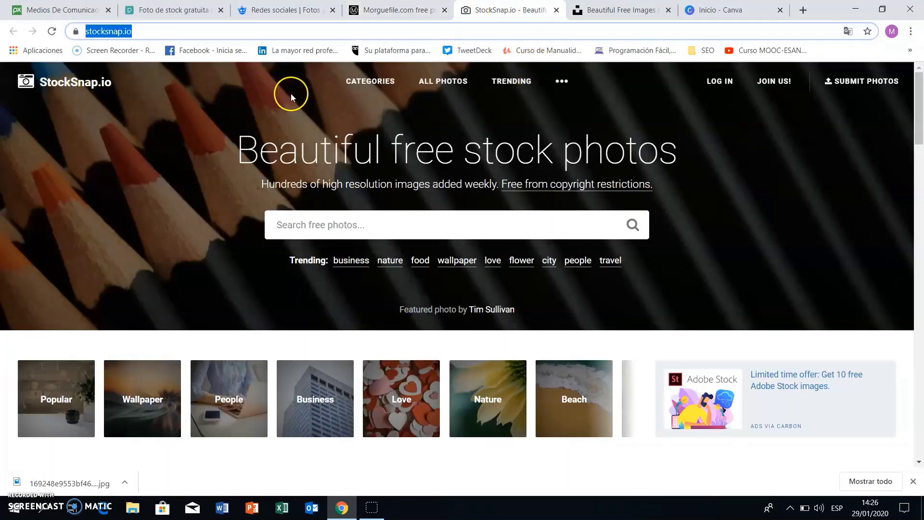
pyautogui.click(356, 226)
pyautogui.write('arbol')
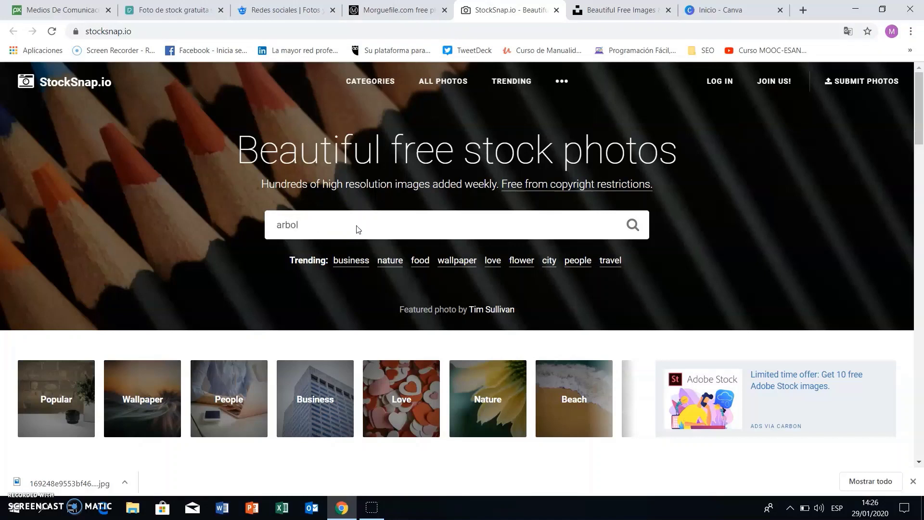
pyautogui.press('Return')
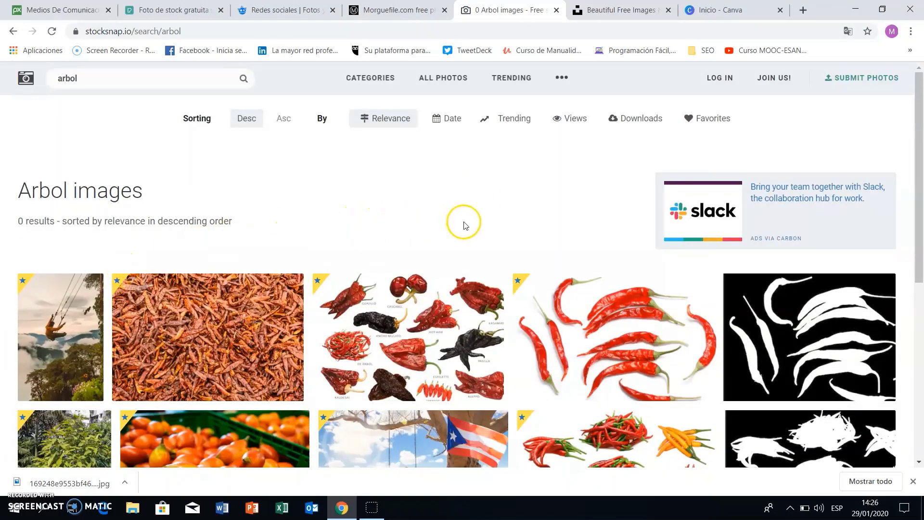
pyautogui.scroll(-6, 465, 223)
pyautogui.scroll(6, 467, 227)
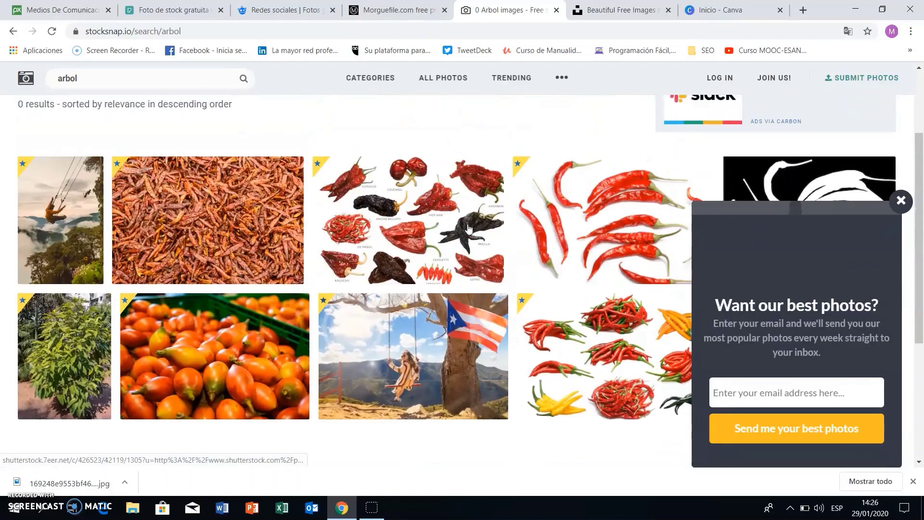
pyautogui.click(900, 200)
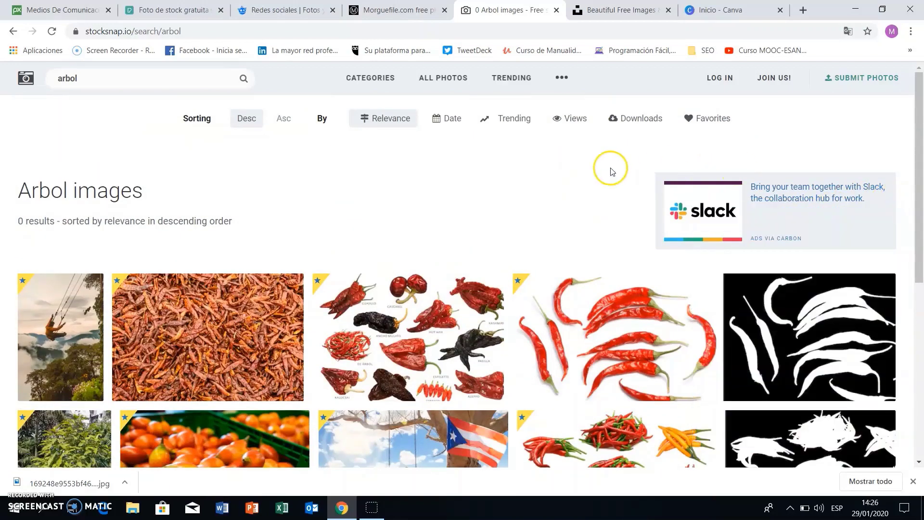
pyautogui.scroll(-3, 559, 210)
pyautogui.scroll(3, 559, 210)
pyautogui.scroll(-3, 531, 208)
pyautogui.scroll(3, 518, 215)
# Replace the StockSnap search term with 'tree' and submit it
pyautogui.press('BackSpace')
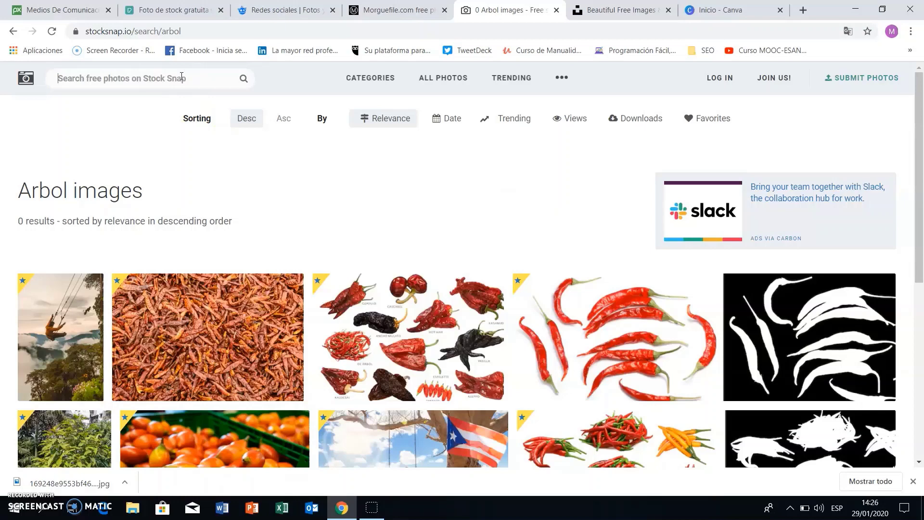
pyautogui.write('tree')
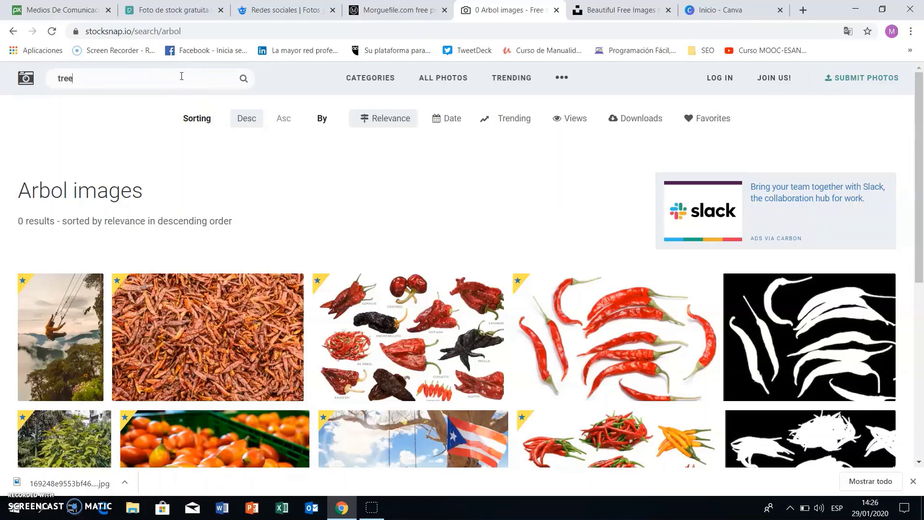
pyautogui.press('Return')
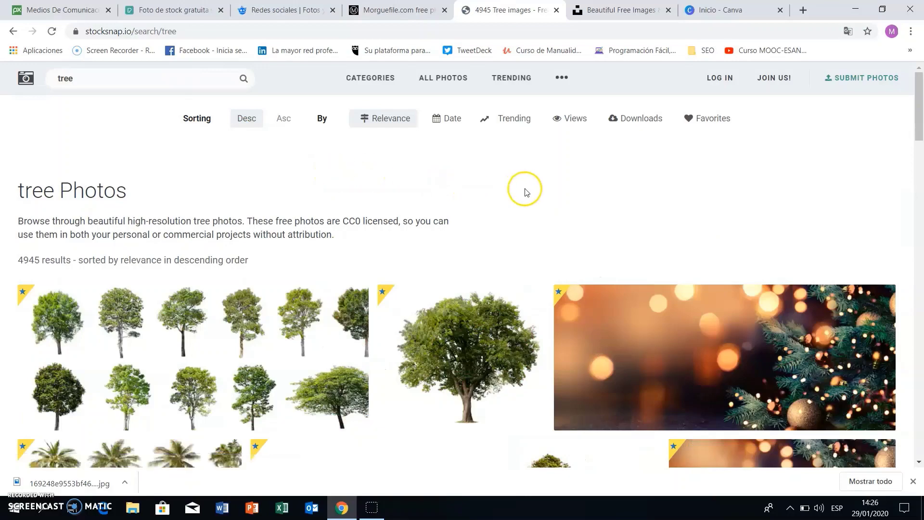
# Scroll through the 4945 tree photo results
pyautogui.scroll(-3, 526, 190)
pyautogui.scroll(-3, 527, 190)
pyautogui.scroll(-3, 526, 190)
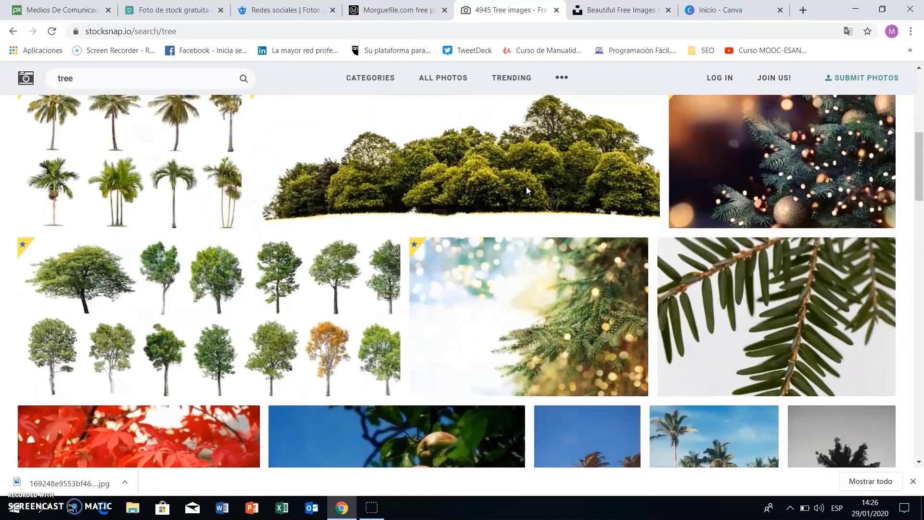
pyautogui.scroll(8, 526, 190)
pyautogui.scroll(-2, 474, 213)
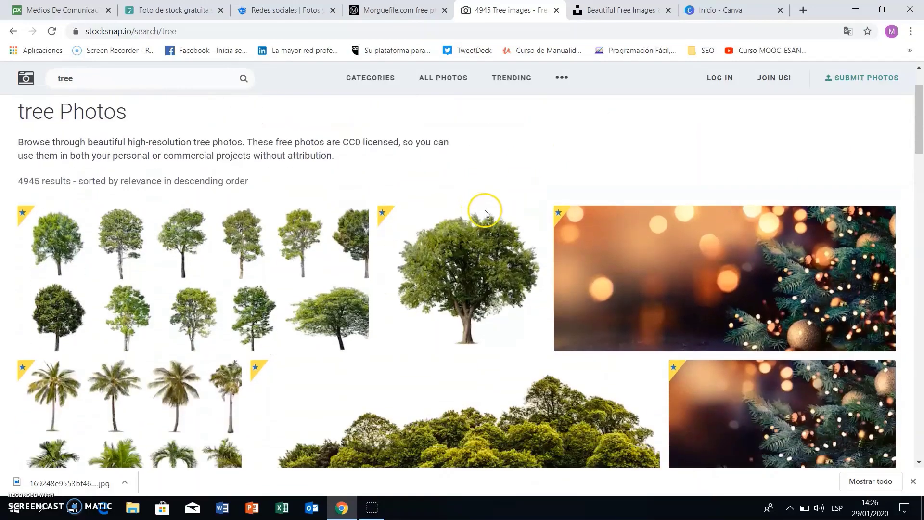
pyautogui.scroll(-2, 481, 217)
pyautogui.scroll(-4, 474, 226)
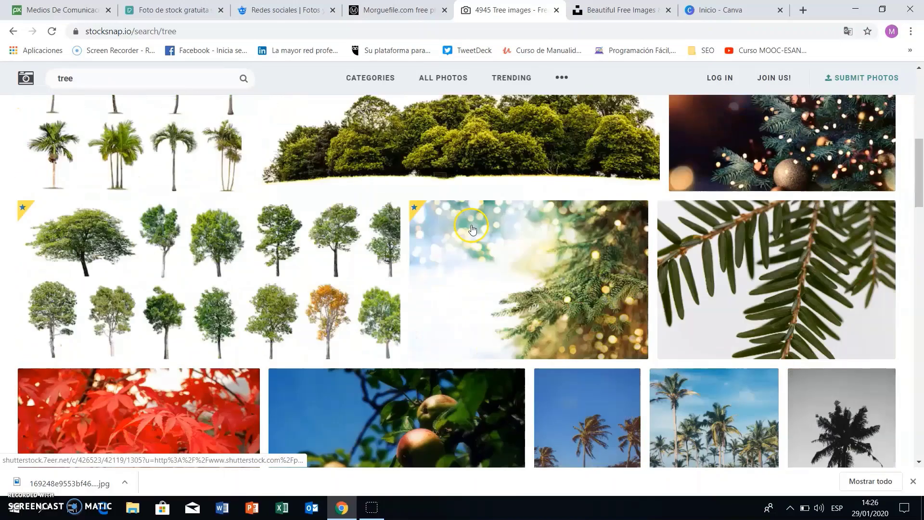
pyautogui.scroll(-3, 472, 229)
pyautogui.scroll(4, 471, 230)
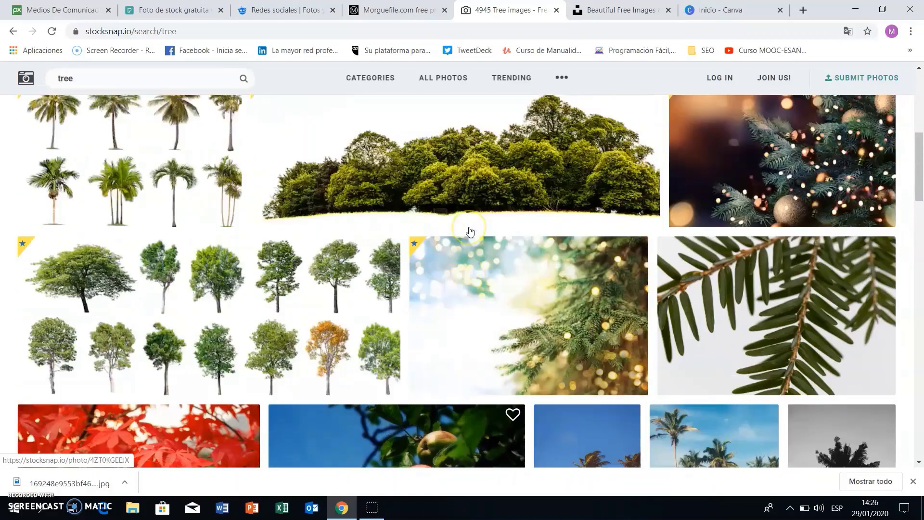
pyautogui.scroll(2, 471, 231)
pyautogui.scroll(-5, 471, 232)
pyautogui.scroll(-3, 467, 231)
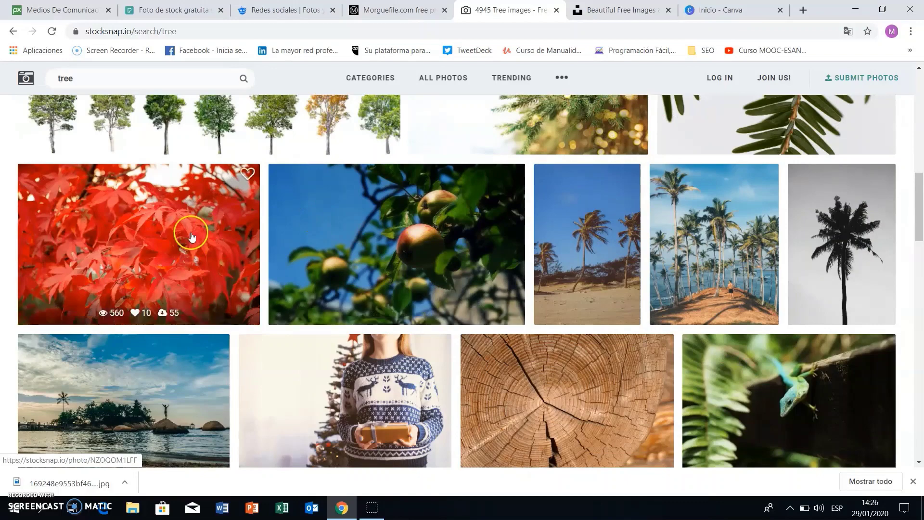
pyautogui.scroll(3, 713, 270)
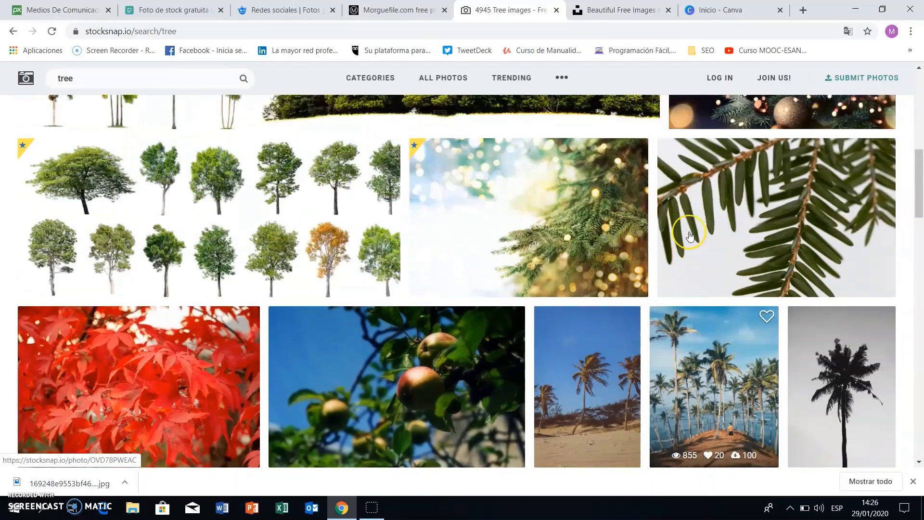
pyautogui.scroll(1, 556, 214)
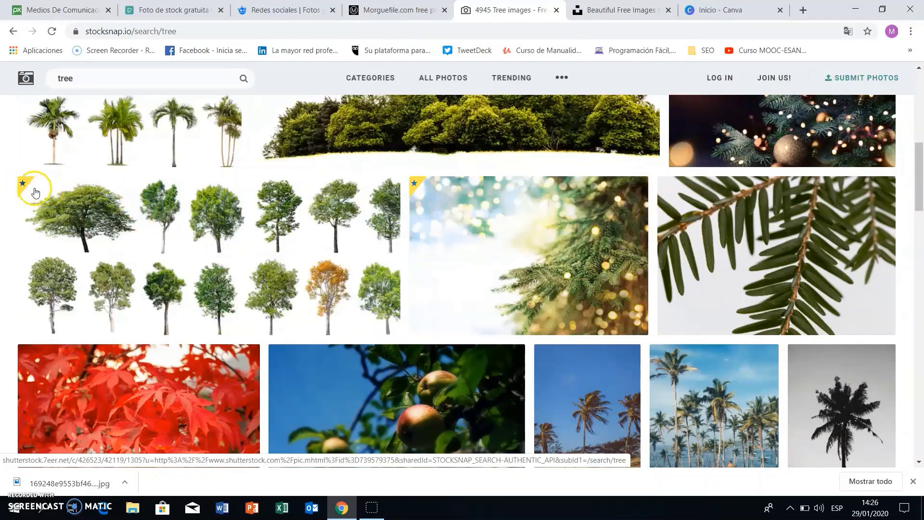
pyautogui.scroll(-3, 475, 191)
pyautogui.scroll(-1, 415, 200)
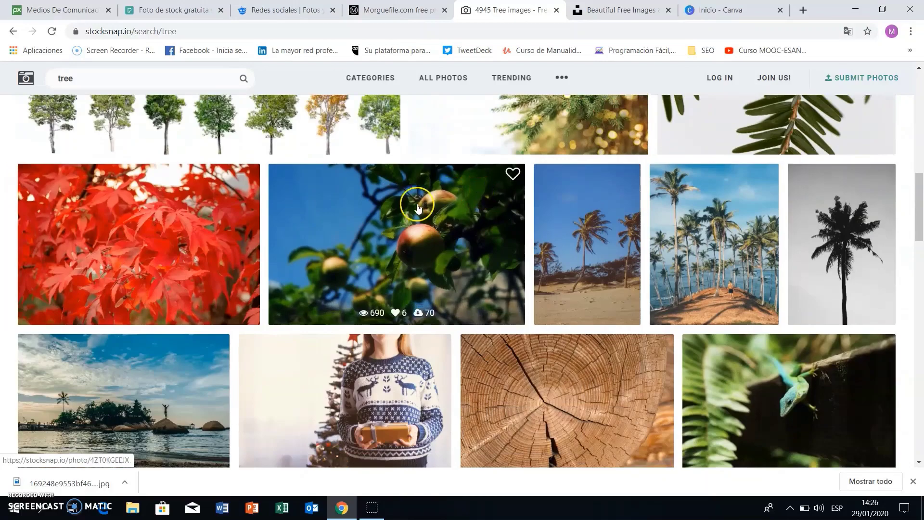
pyautogui.scroll(-4, 397, 219)
pyautogui.scroll(-1, 584, 207)
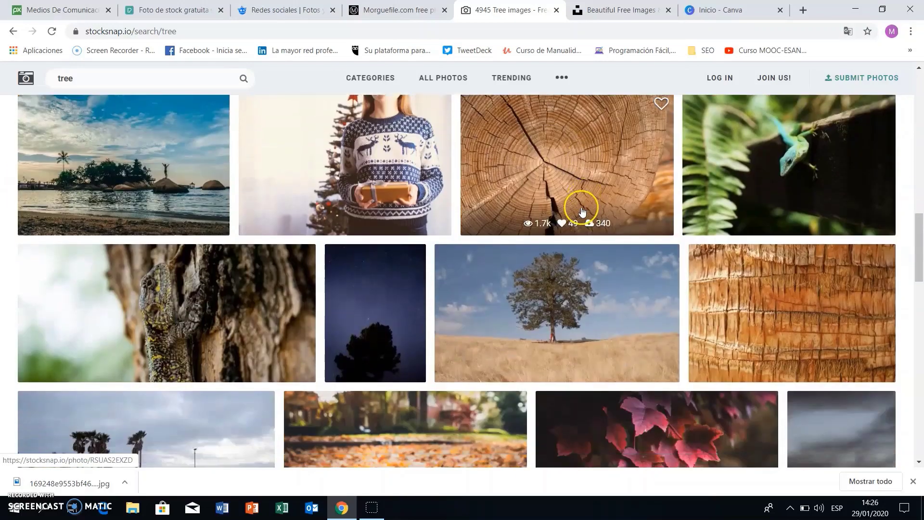
pyautogui.scroll(-1, 540, 223)
# Download the lone-tree-in-dry-grass photo from StockSnap as a JPG and restore down Chrome
pyautogui.click(561, 234)
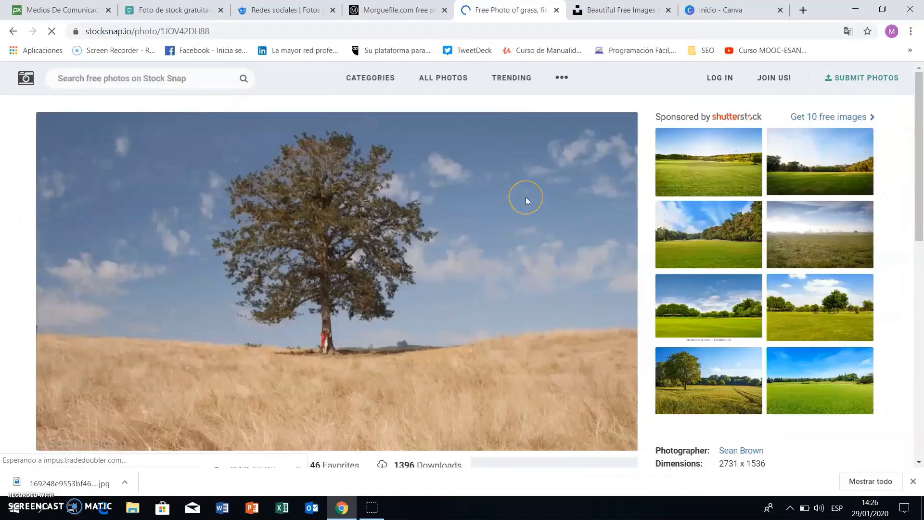
pyautogui.click(526, 211)
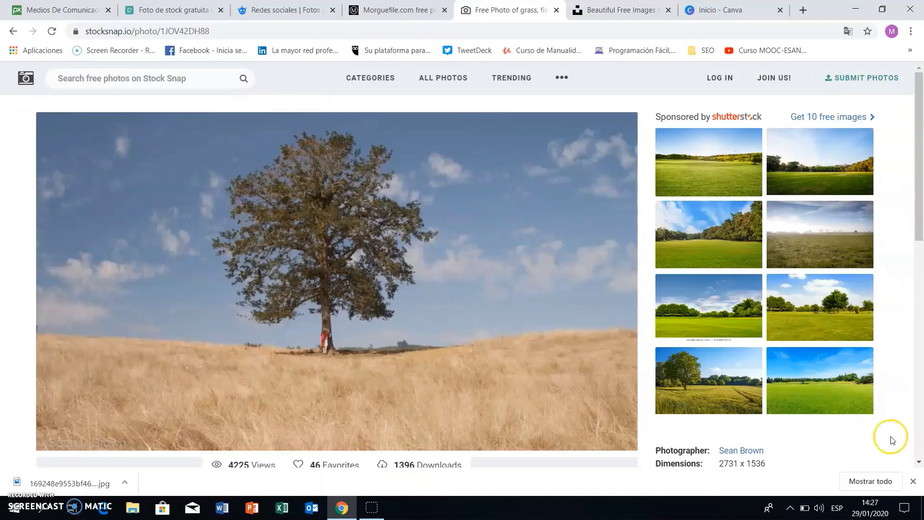
pyautogui.click(916, 483)
pyautogui.scroll(-2, 544, 281)
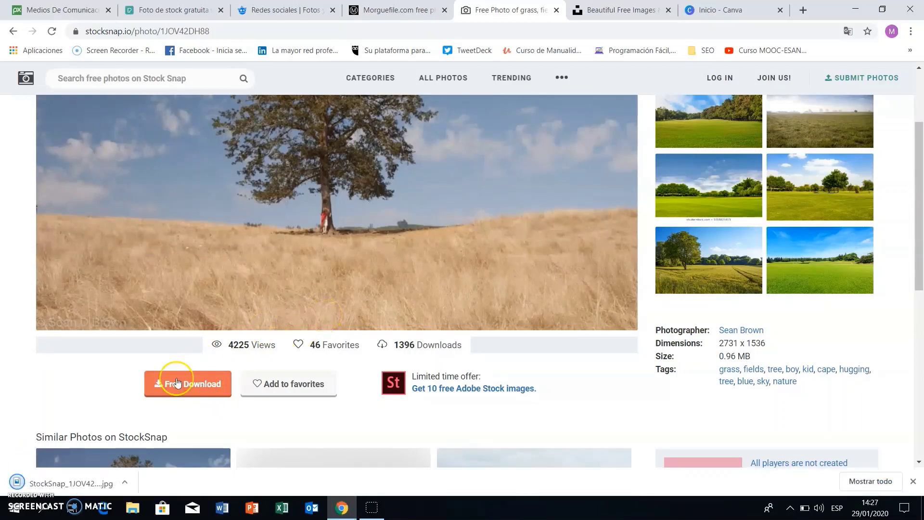
pyautogui.click(882, 9)
# Save StockSnap_1JOV42DH88.jpg to the desktop, view it zoomed in Windows Photos, then return to Chrome
pyautogui.moveTo(243, 429); pyautogui.dragTo(850, 119)
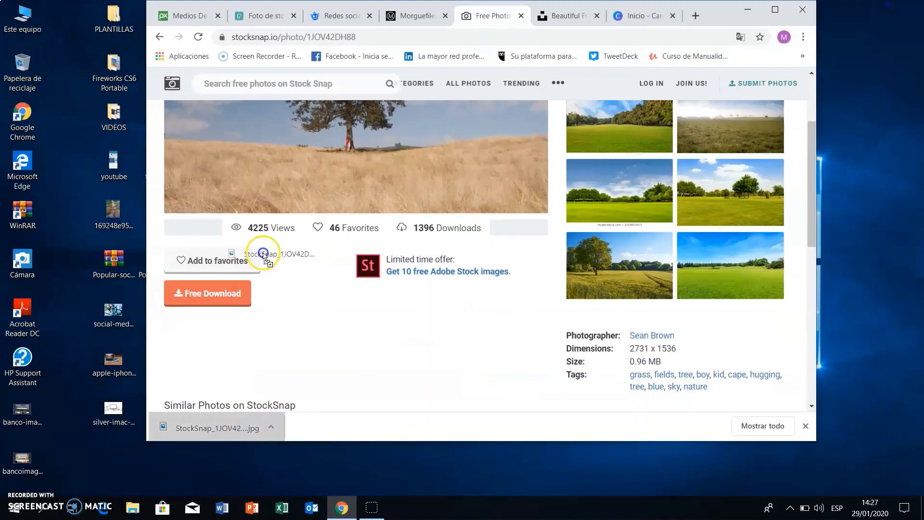
pyautogui.click(747, 9)
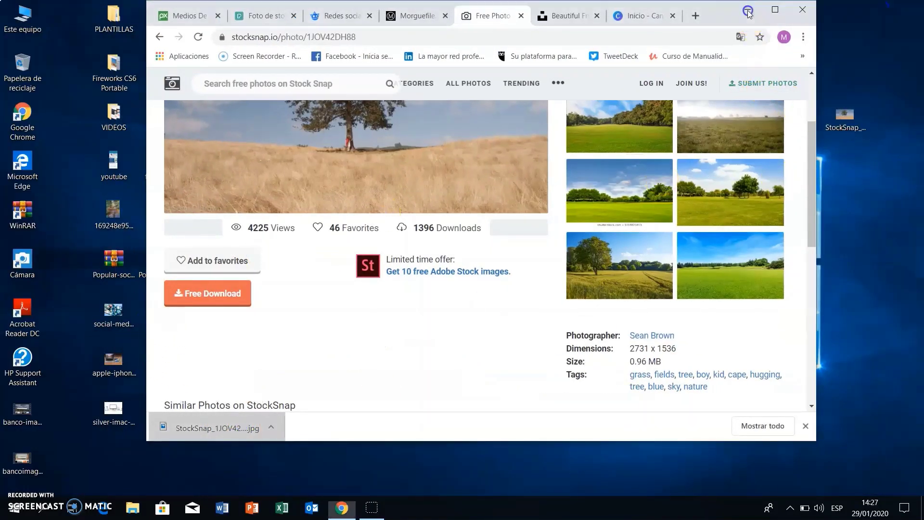
pyautogui.doubleClick(851, 120)
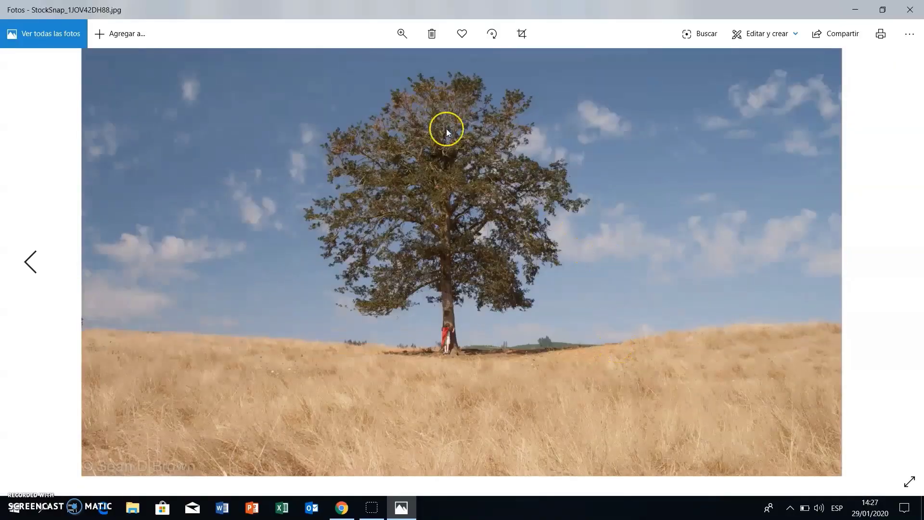
pyautogui.click(402, 34)
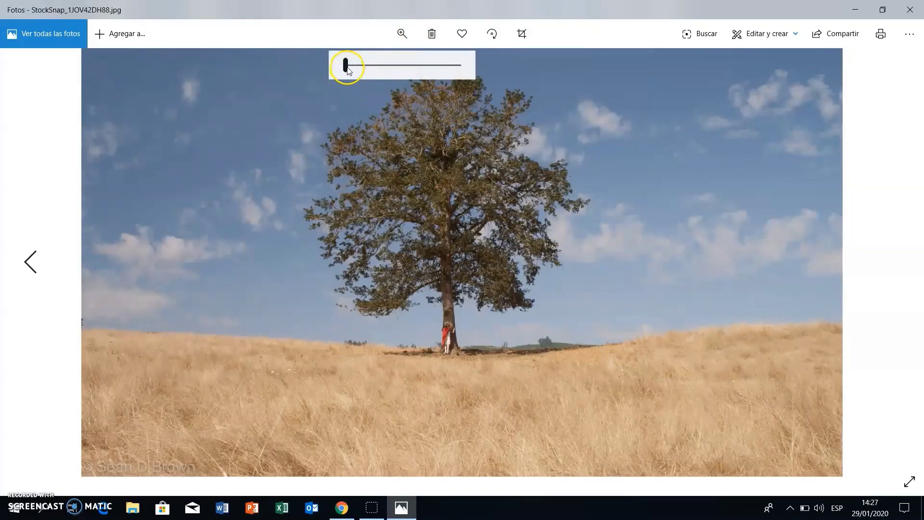
pyautogui.moveTo(349, 69); pyautogui.dragTo(346, 66)
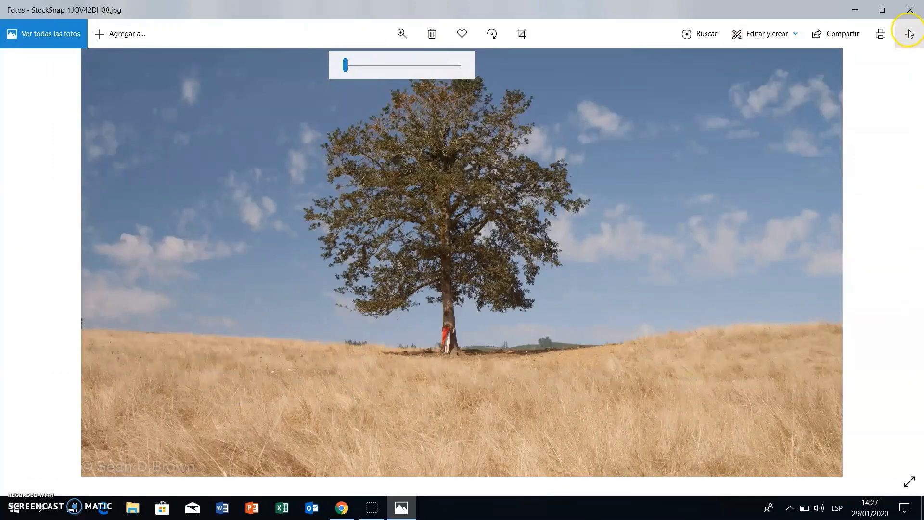
pyautogui.click(910, 10)
pyautogui.click(341, 508)
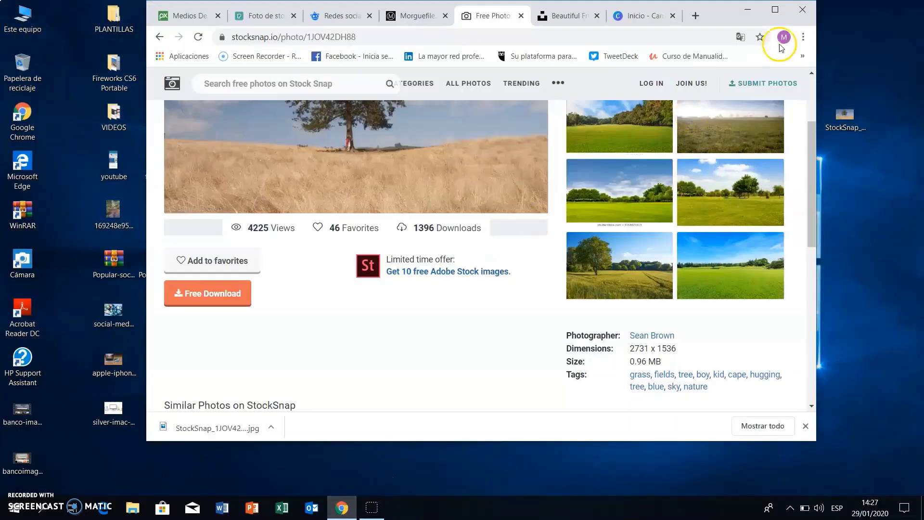
# Maximize Chrome and search Unsplash for 'tree' photos
pyautogui.click(780, 11)
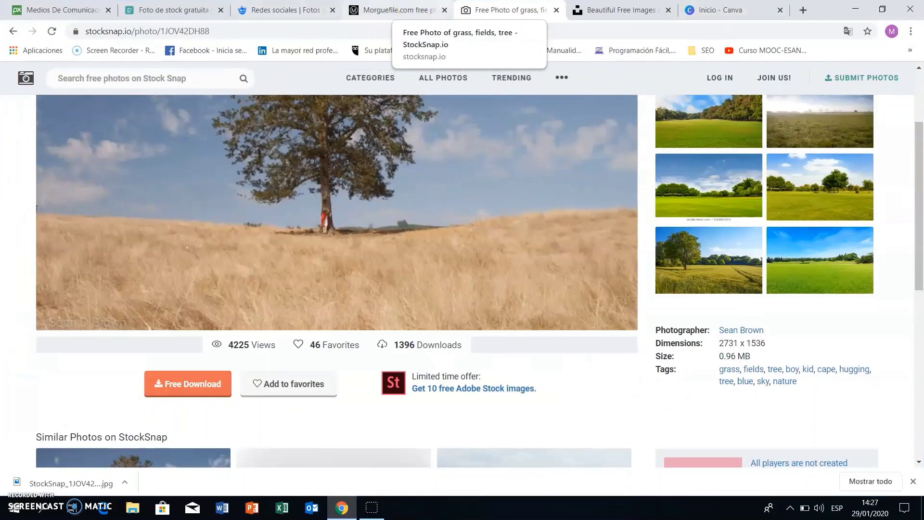
pyautogui.click(622, 9)
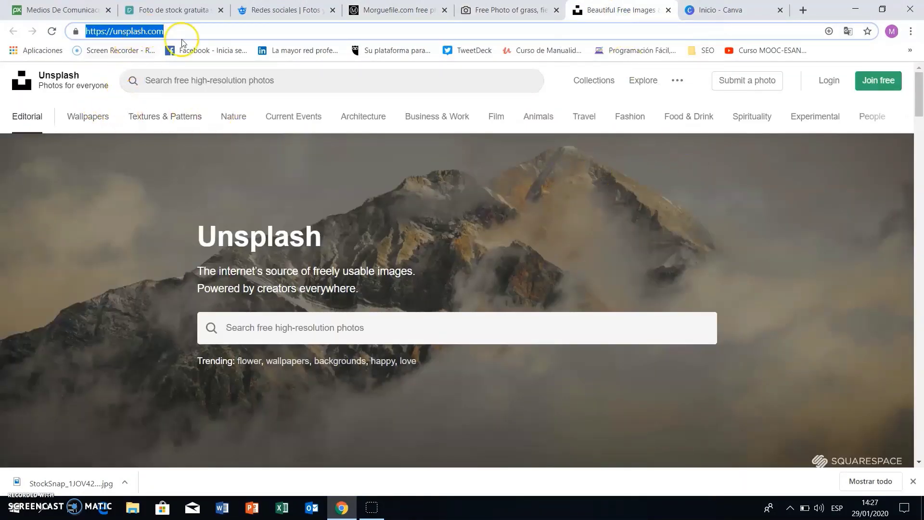
pyautogui.click(286, 82)
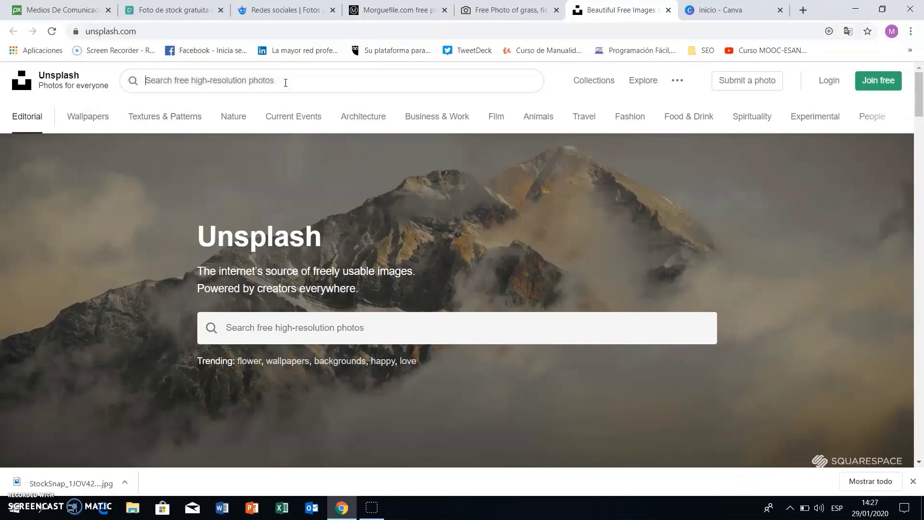
pyautogui.write('tree')
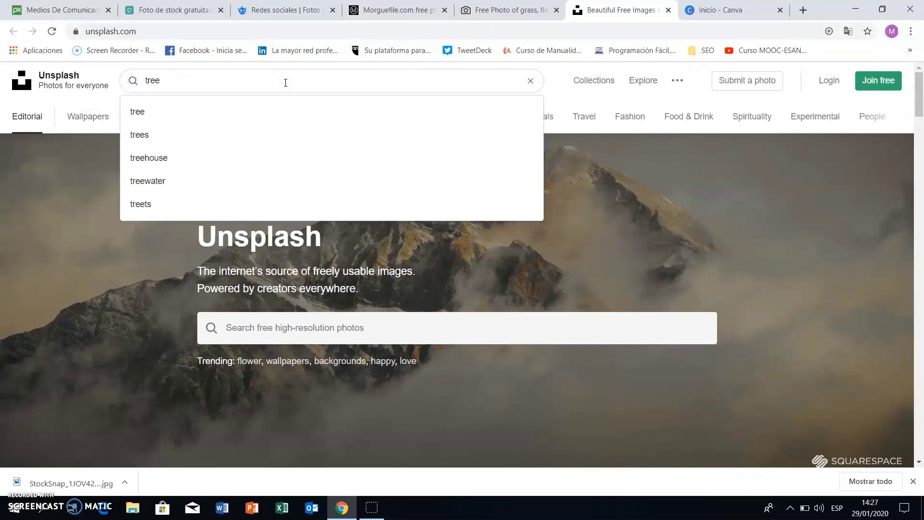
pyautogui.press('Return')
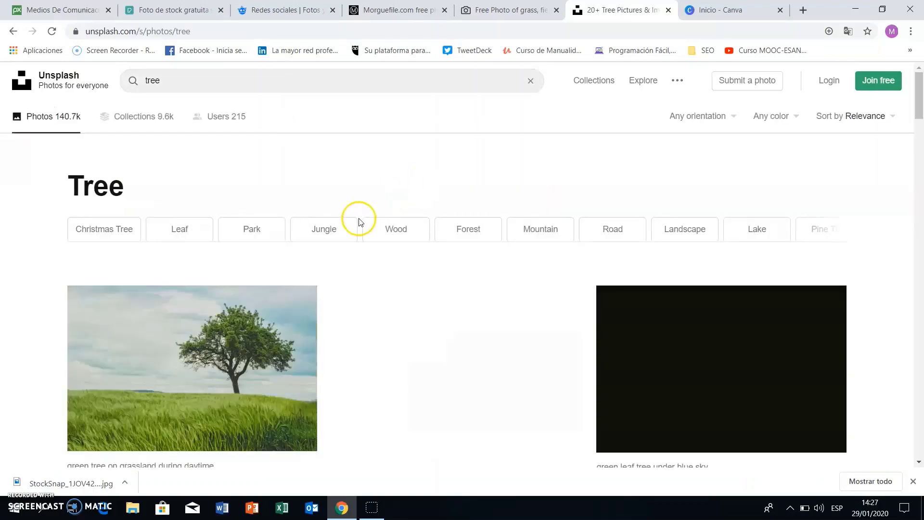
# Scroll through the 140.7k tree results and close the downloads bar
pyautogui.scroll(-2, 345, 197)
pyautogui.scroll(-1, 344, 198)
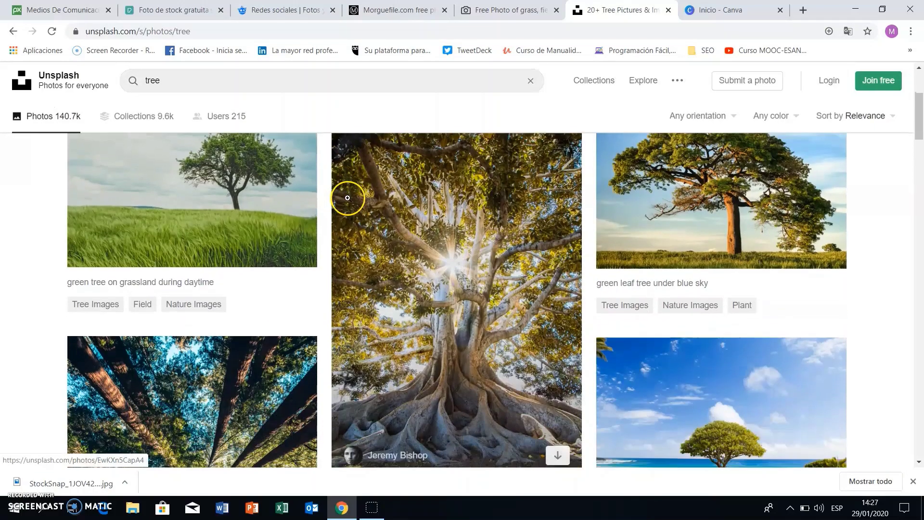
pyautogui.scroll(-1, 345, 198)
pyautogui.scroll(-2, 347, 198)
pyautogui.scroll(-2, 348, 198)
pyautogui.scroll(-2, 350, 199)
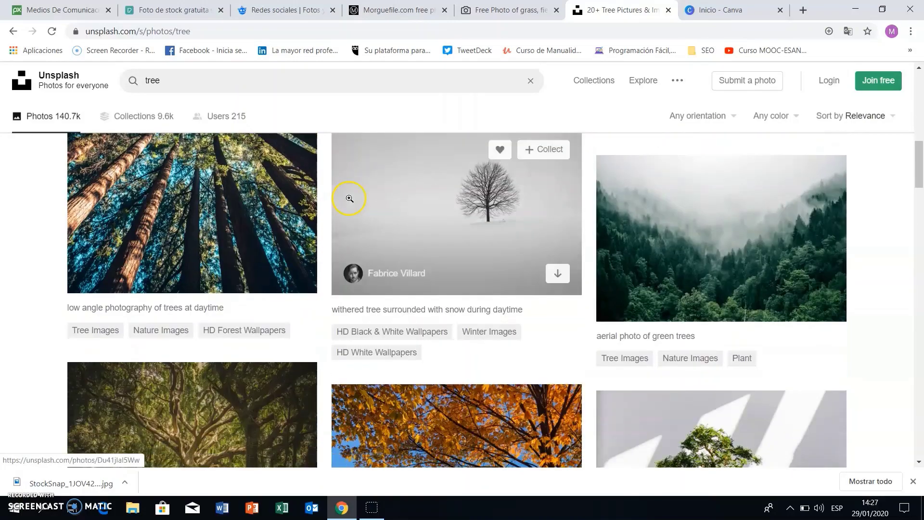
pyautogui.scroll(-2, 351, 200)
pyautogui.click(914, 482)
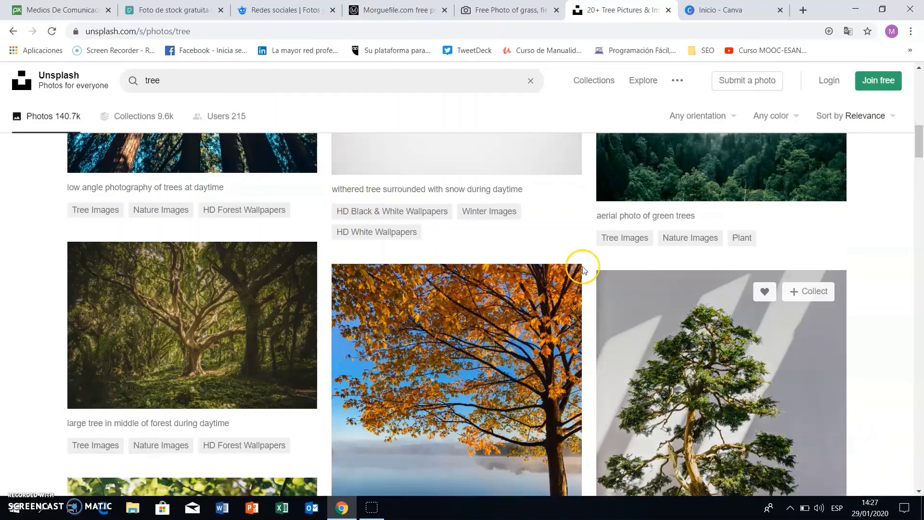
pyautogui.scroll(4, 588, 258)
pyautogui.scroll(4, 588, 258)
pyautogui.scroll(4, 588, 259)
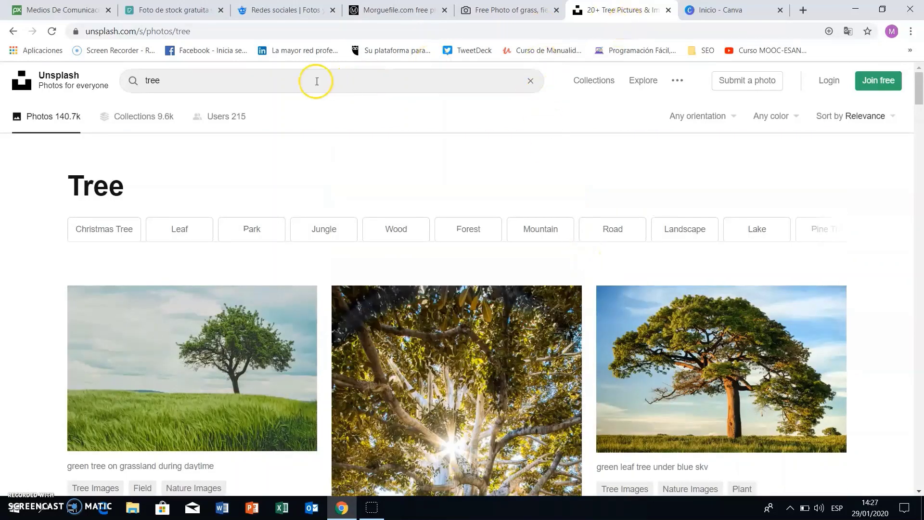
pyautogui.click(812, 11)
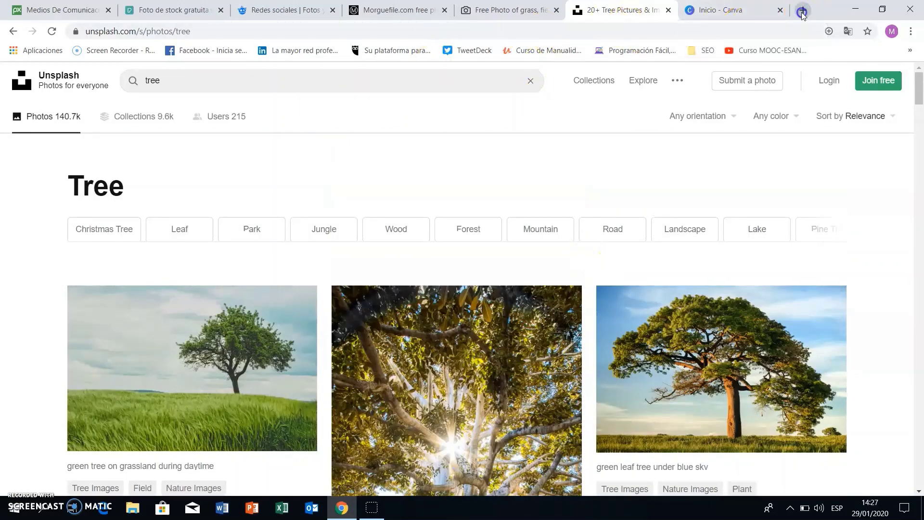
# Open Google Translate in Spanish-to-English mode and translate 'árbol' to 'tree'
pyautogui.write('goog')
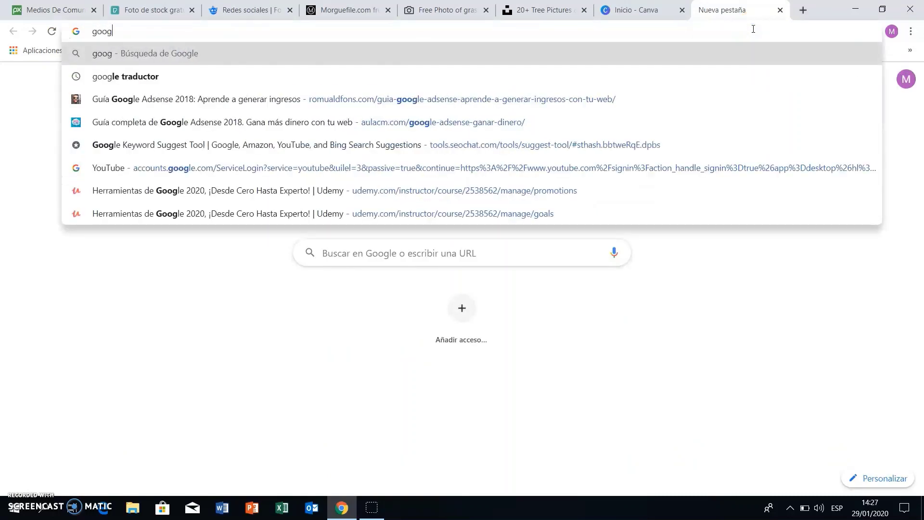
pyautogui.write('le')
pyautogui.press('Down')
pyautogui.press('Return')
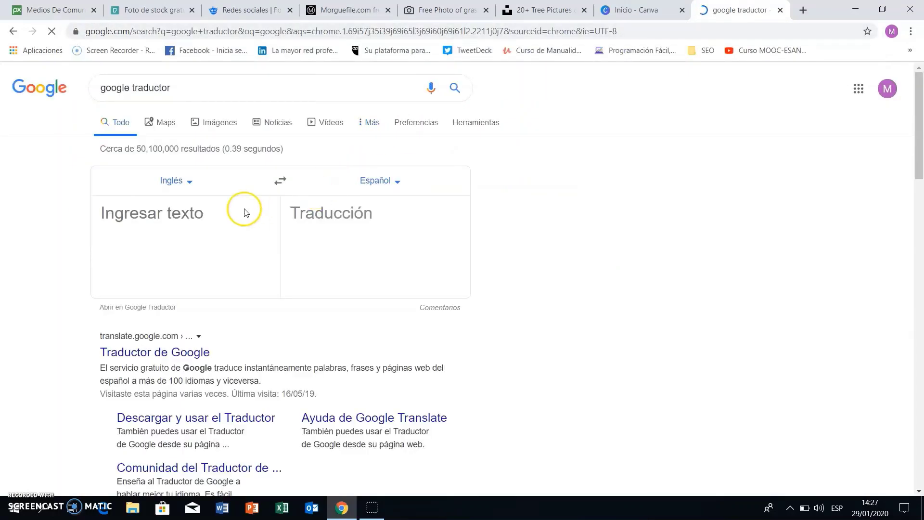
pyautogui.click(281, 181)
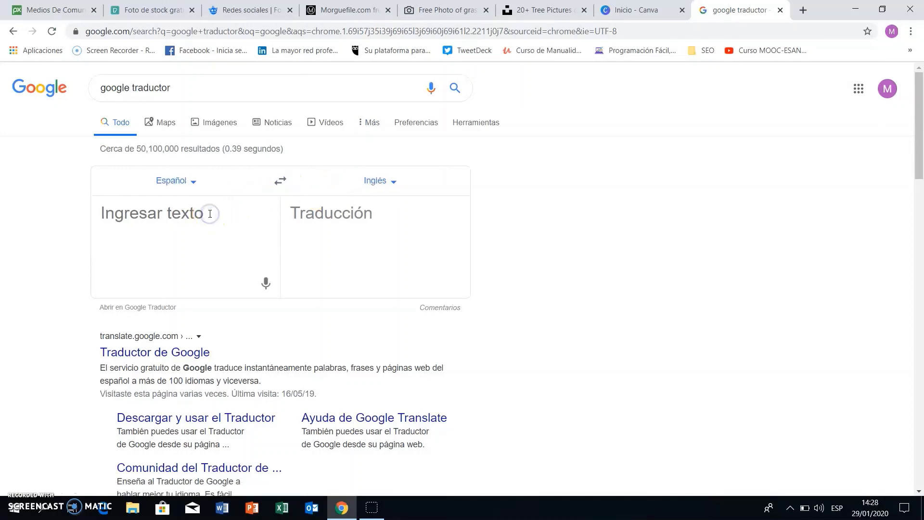
pyautogui.write('arbol')
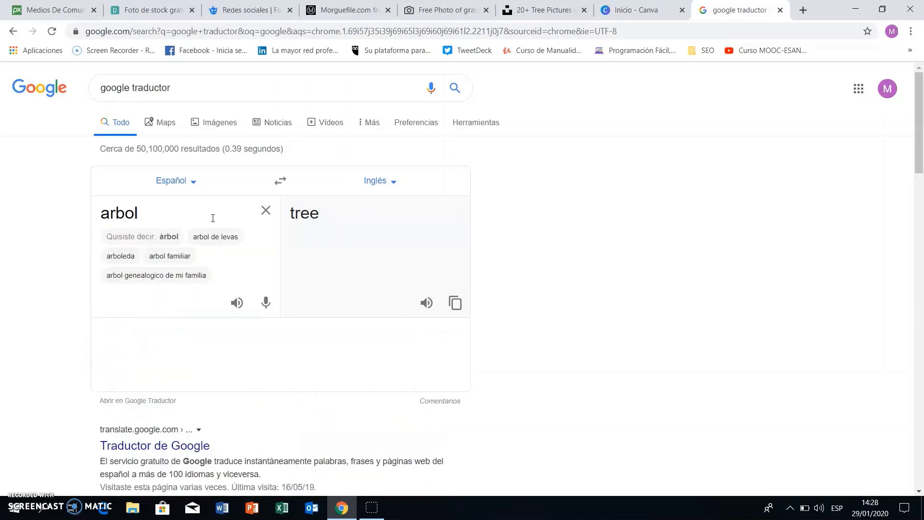
pyautogui.click(408, 220)
pyautogui.moveTo(321, 219); pyautogui.dragTo(299, 214)
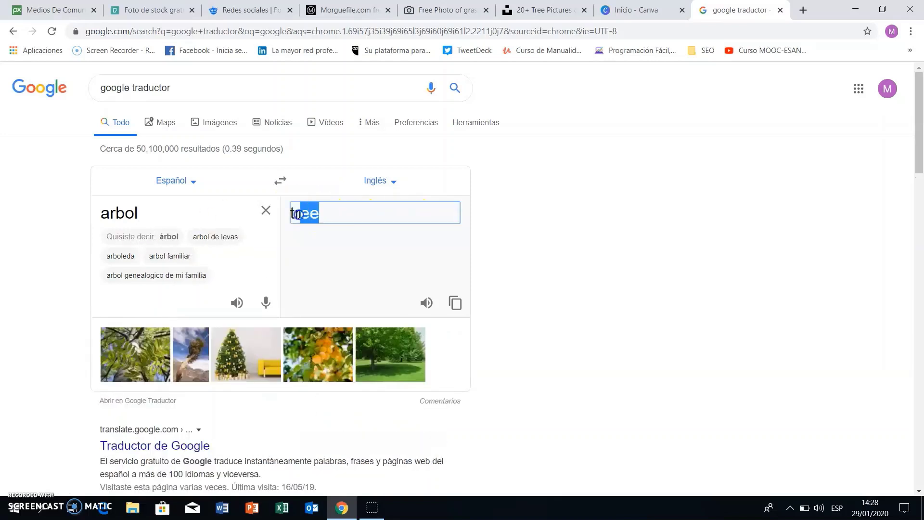
# Translate 'viajes' to 'travels', copy it, and select the 'tree' search term on Unsplash
pyautogui.click(265, 210)
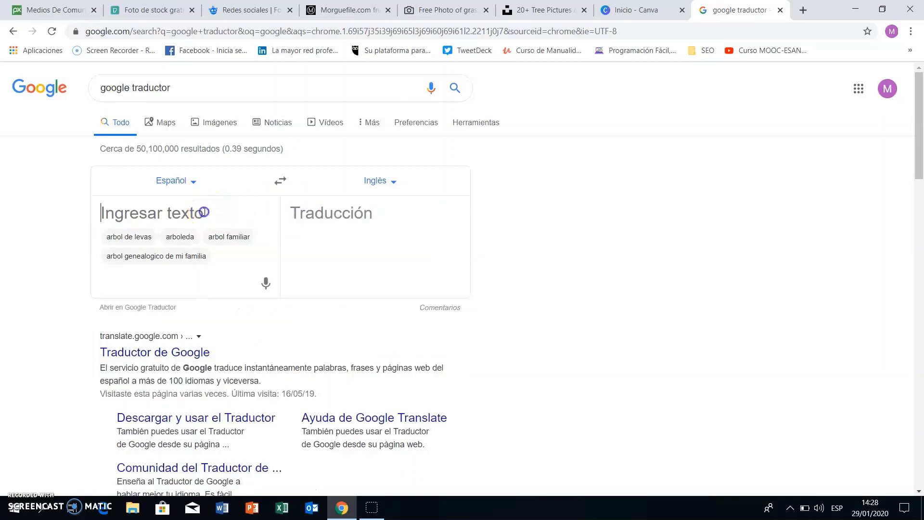
pyautogui.write('Ves')
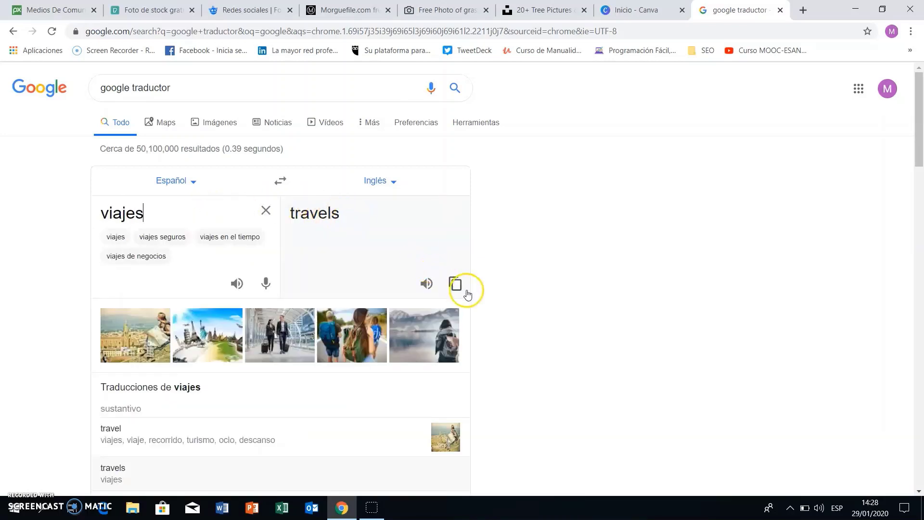
pyautogui.click(456, 285)
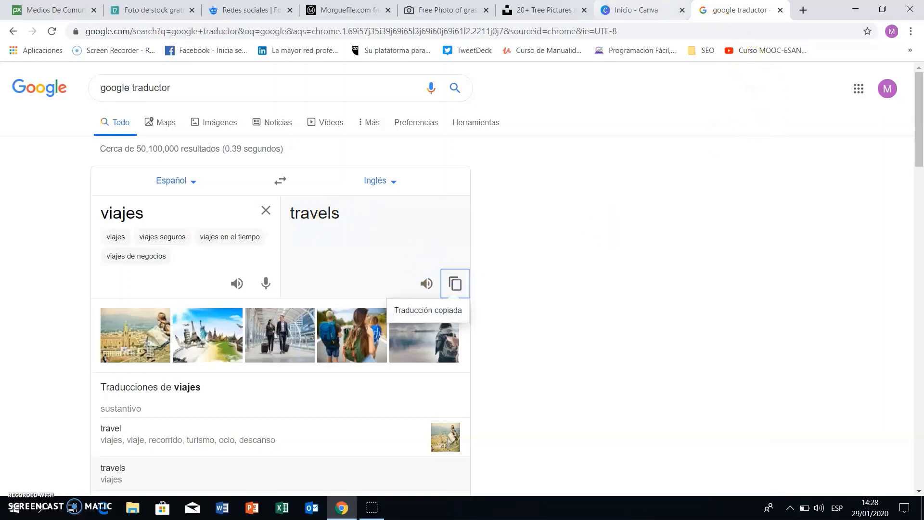
pyautogui.click(544, 9)
pyautogui.doubleClick(152, 81)
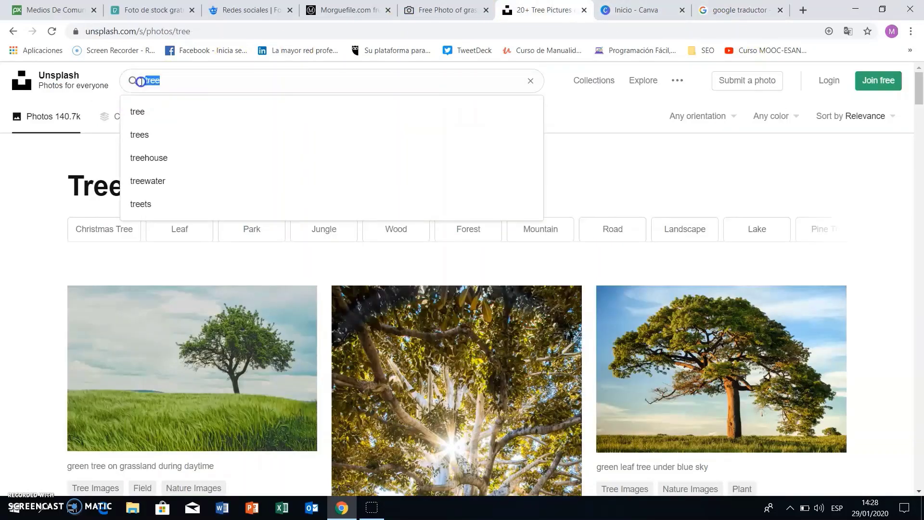
# Search Unsplash for 'travels' and scroll through the 29.1k results
pyautogui.press('Return')
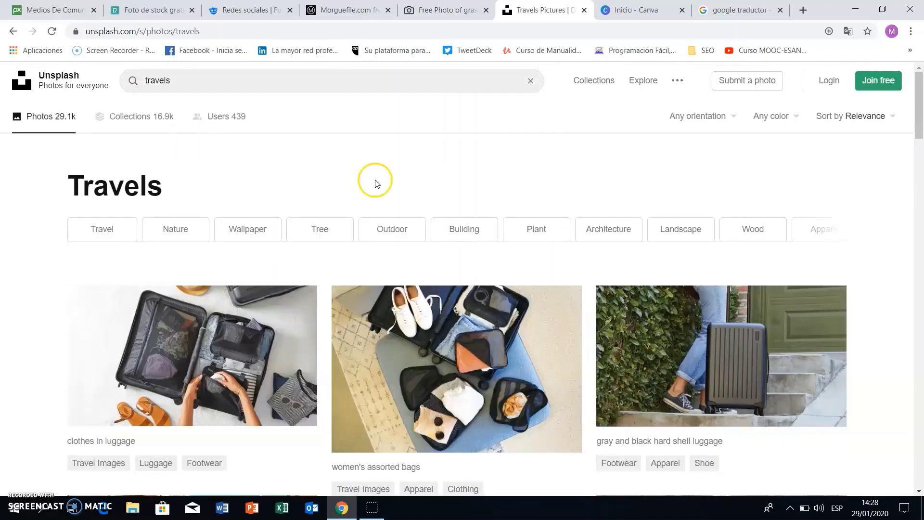
pyautogui.scroll(-3, 377, 183)
pyautogui.scroll(-2, 378, 186)
pyautogui.scroll(-1, 378, 185)
pyautogui.scroll(-2, 380, 184)
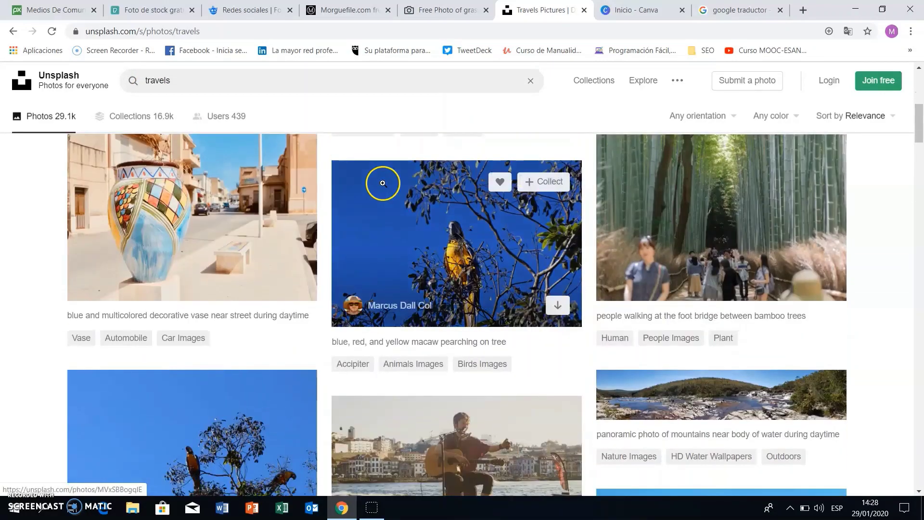
pyautogui.scroll(-3, 383, 185)
pyautogui.scroll(-3, 383, 186)
pyautogui.scroll(-2, 382, 184)
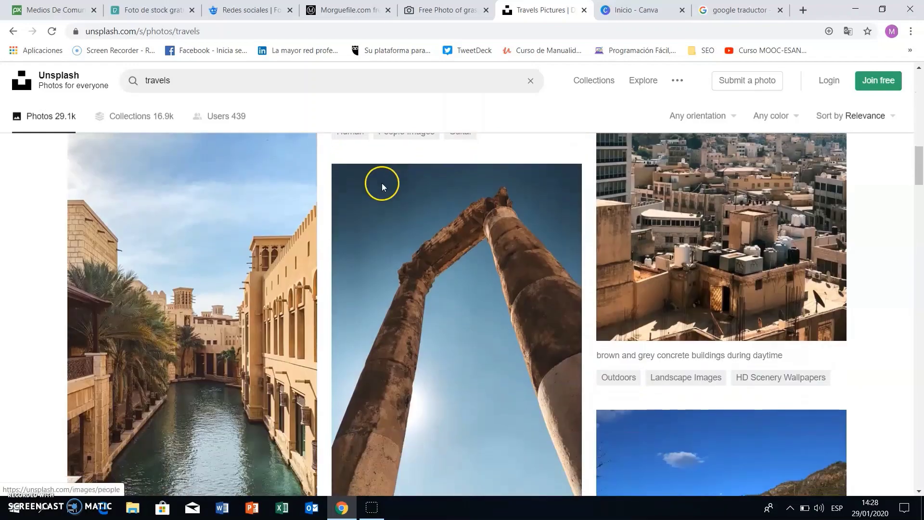
pyautogui.scroll(-2, 382, 184)
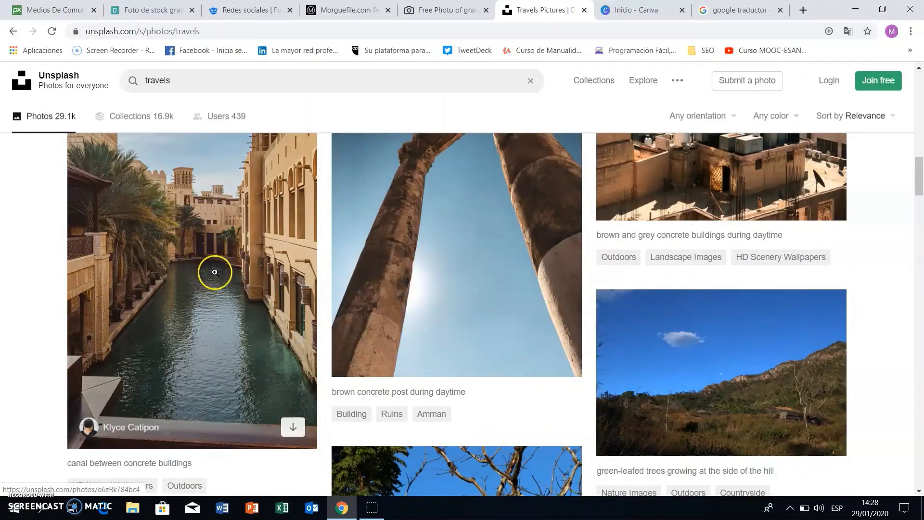
# Open the Dubai canal photo, inspect it zoomed, and download it free, allowing multiple downloads
pyautogui.click(218, 272)
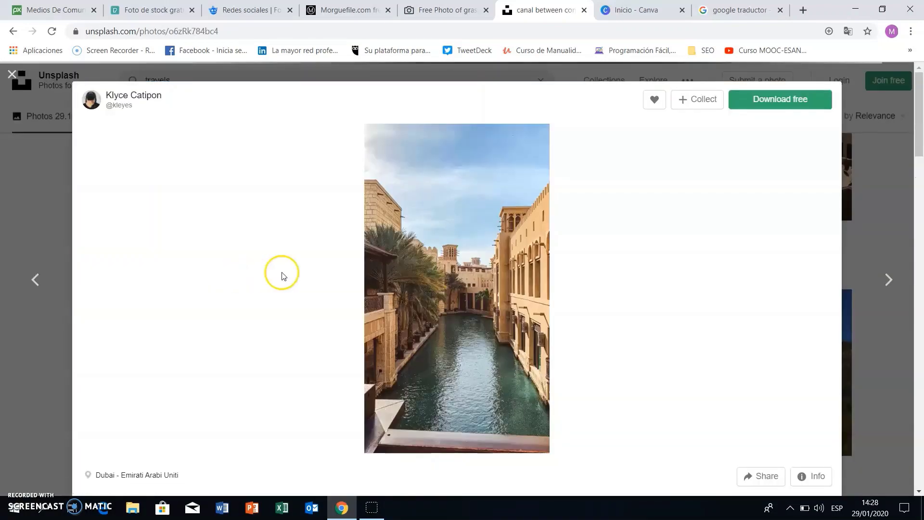
pyautogui.click(473, 252)
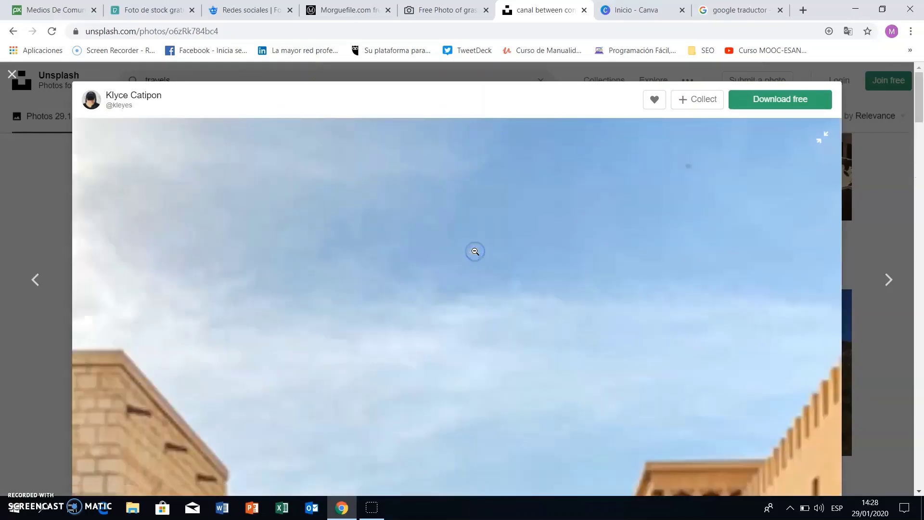
pyautogui.scroll(5, 599, 258)
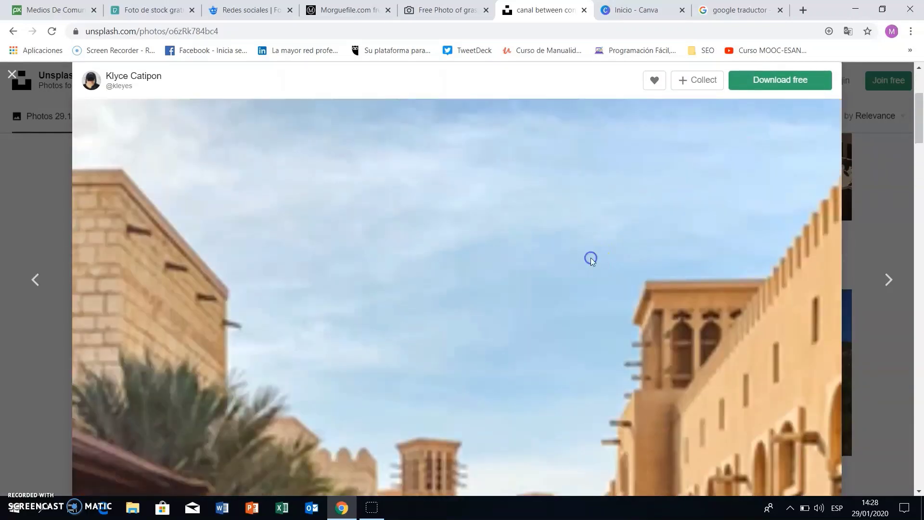
pyautogui.click(591, 259)
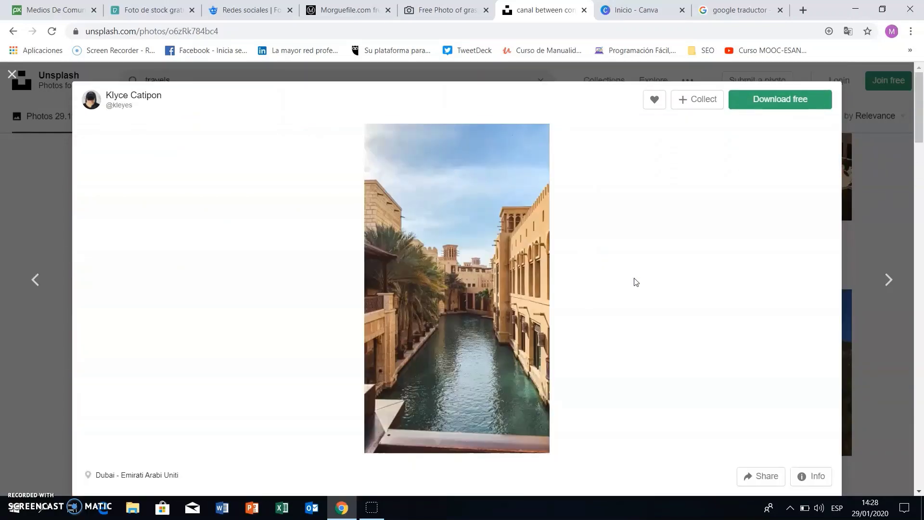
pyautogui.click(782, 101)
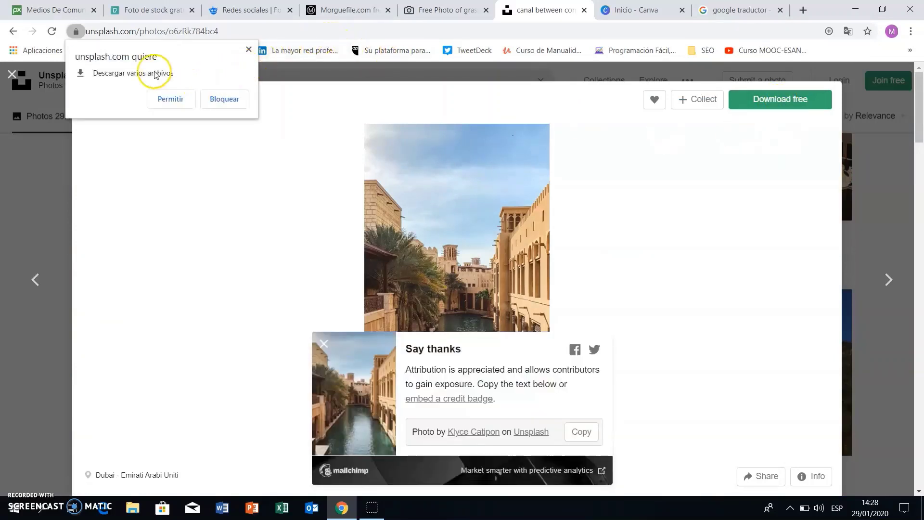
pyautogui.click(180, 101)
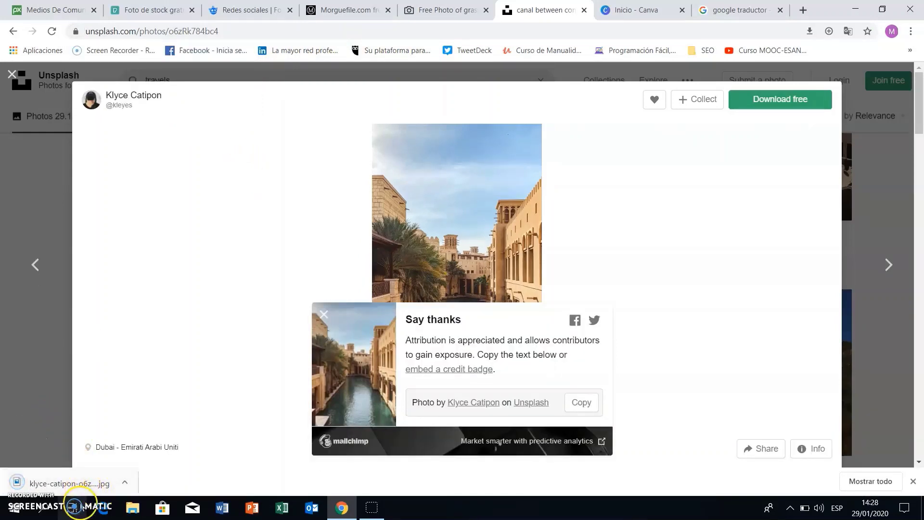
# Copy the canal JPG to the desktop, view it zoomed in Windows Photos, then return to Chrome
pyautogui.click(889, 11)
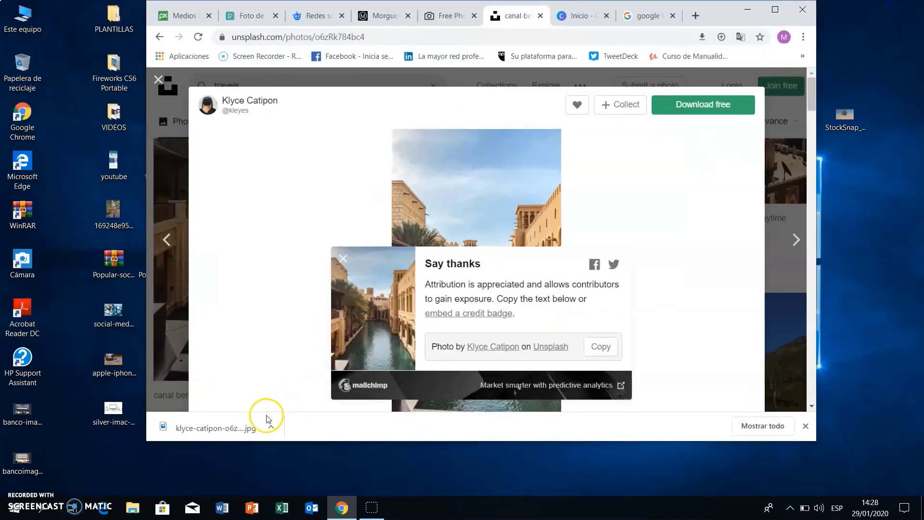
pyautogui.moveTo(244, 426); pyautogui.dragTo(850, 186)
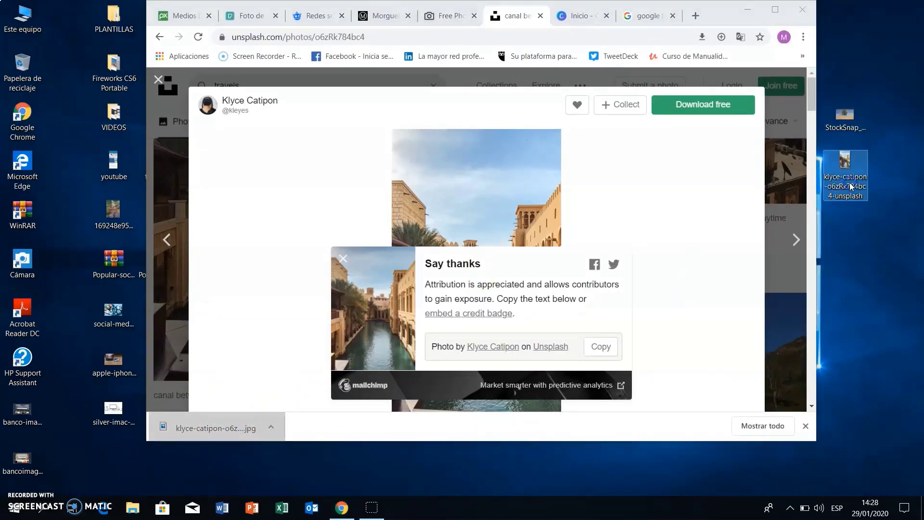
pyautogui.click(776, 10)
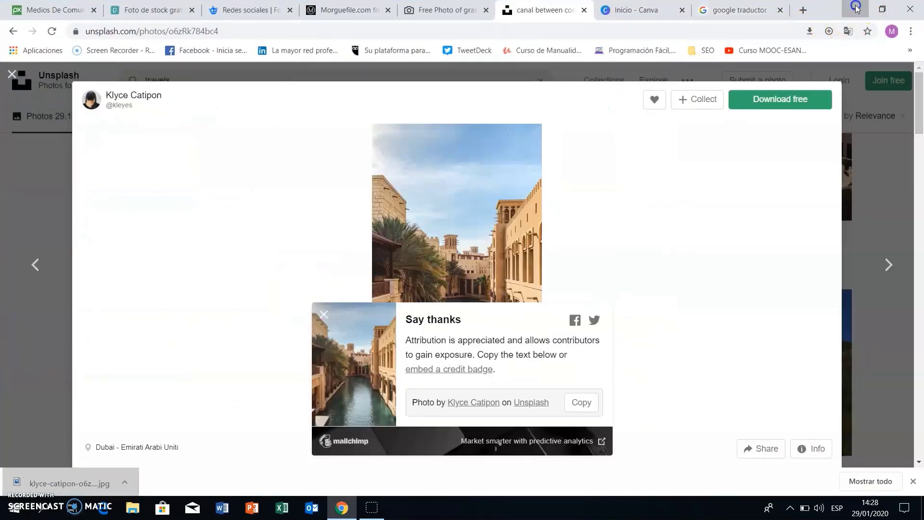
pyautogui.click(856, 9)
pyautogui.doubleClick(845, 164)
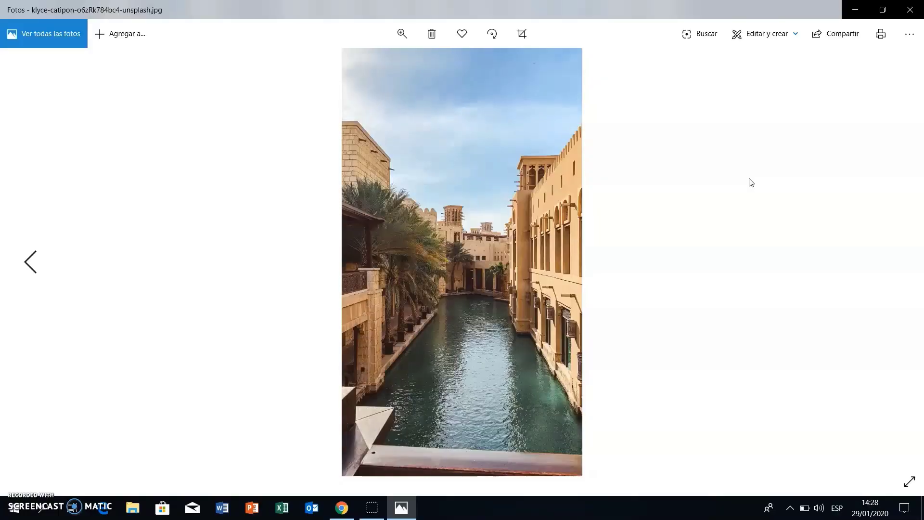
pyautogui.click(410, 38)
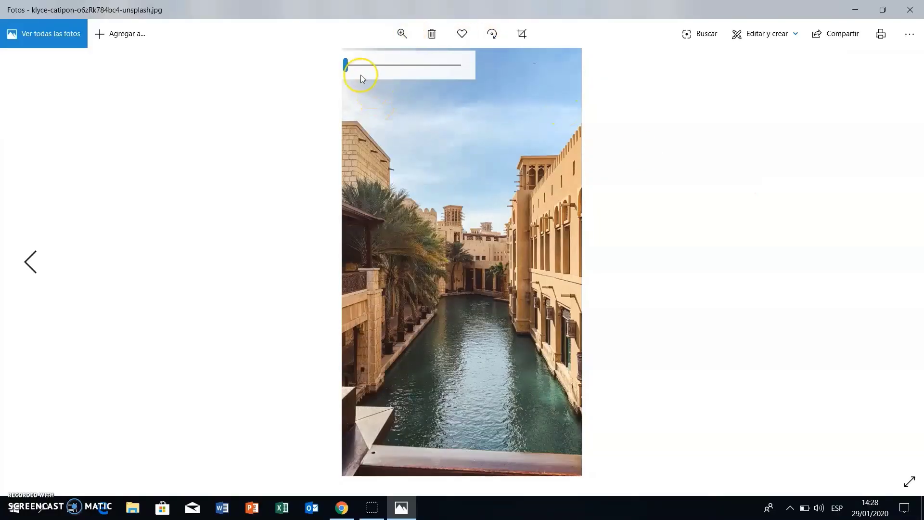
pyautogui.moveTo(348, 70)
pyautogui.mouseDown()
pyautogui.moveTo(367, 70)
pyautogui.moveTo(326, 68)
pyautogui.mouseUp()
pyautogui.click(910, 9)
pyautogui.click(341, 508)
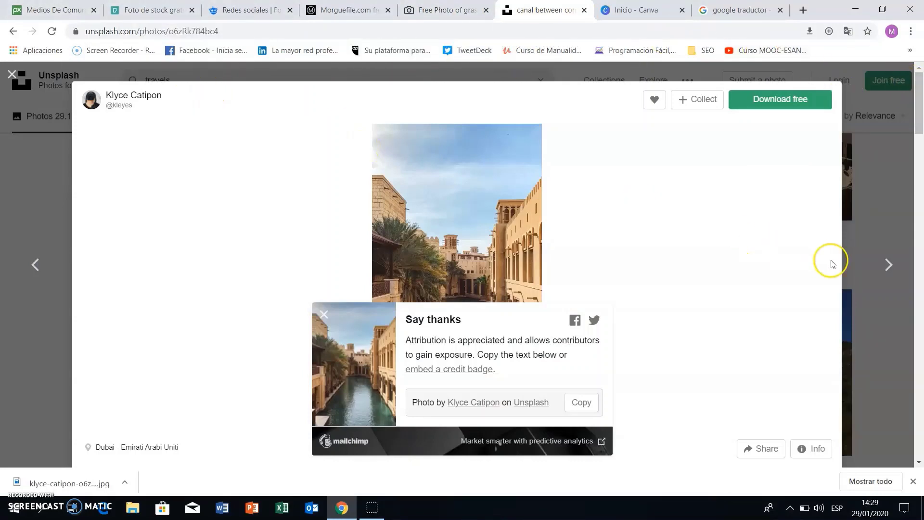
# Close the canal photo, go to the Inicio - Canva tab, and create a new Presentación design
pyautogui.click(12, 77)
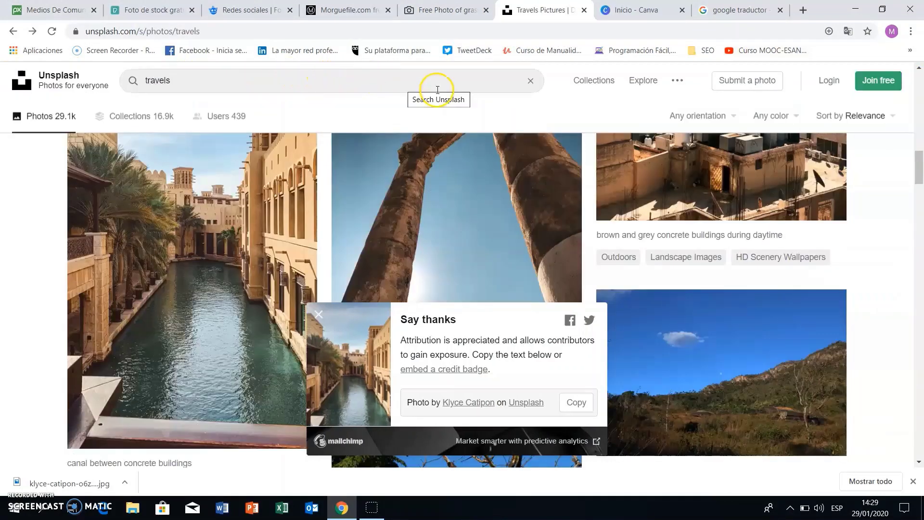
pyautogui.click(638, 11)
pyautogui.scroll(-3, 815, 156)
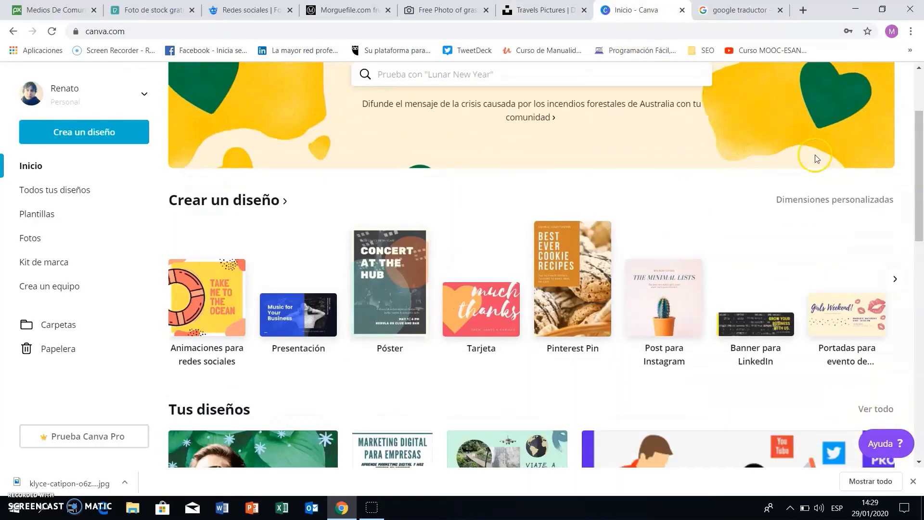
pyautogui.scroll(3, 813, 156)
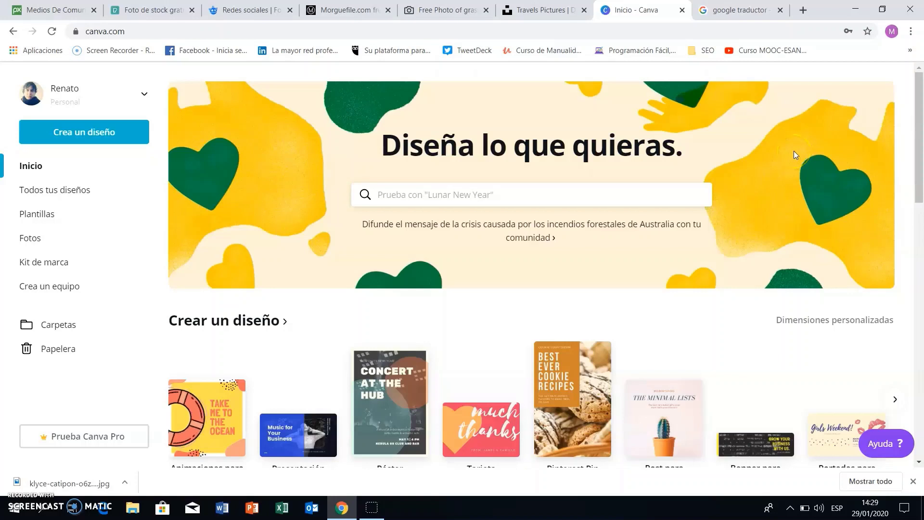
pyautogui.click(480, 193)
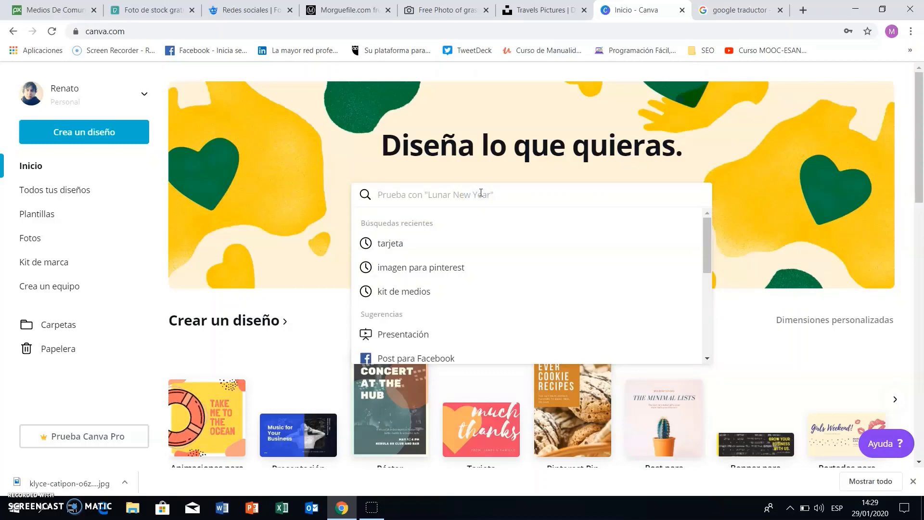
pyautogui.write('face')
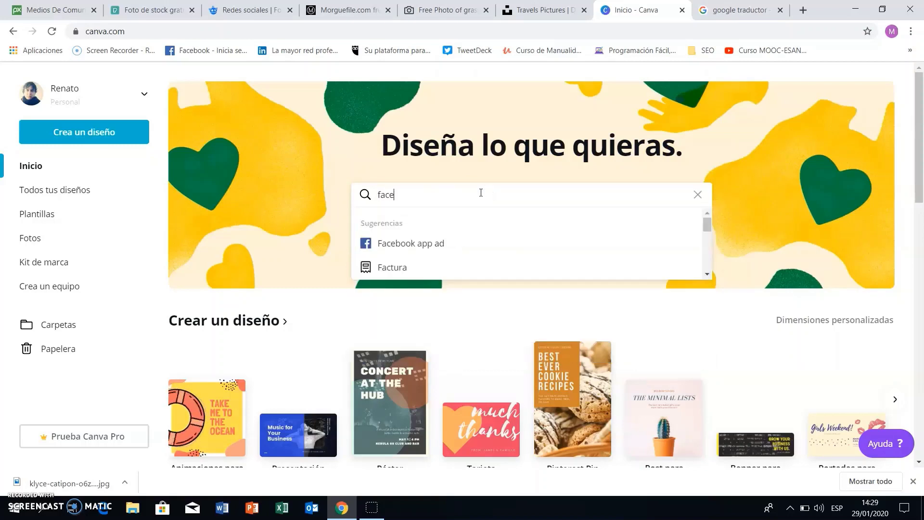
pyautogui.scroll(-3, 853, 209)
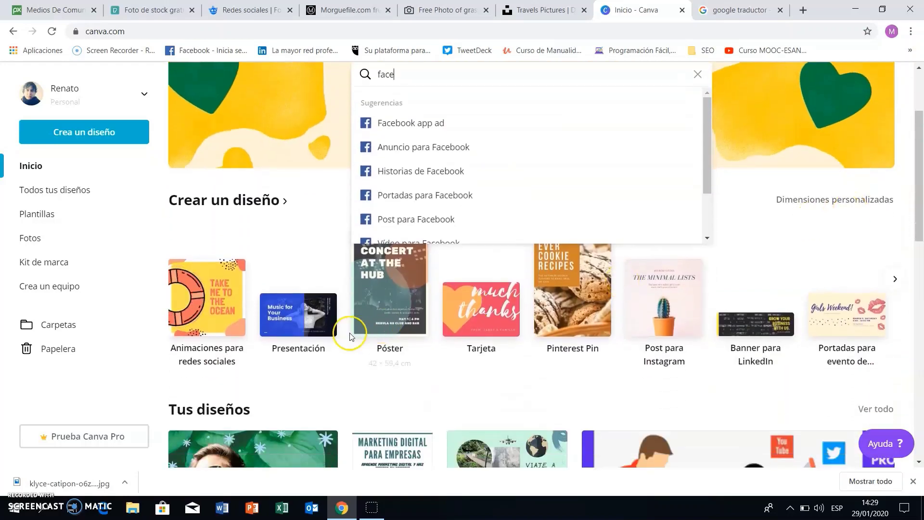
pyautogui.click(302, 314)
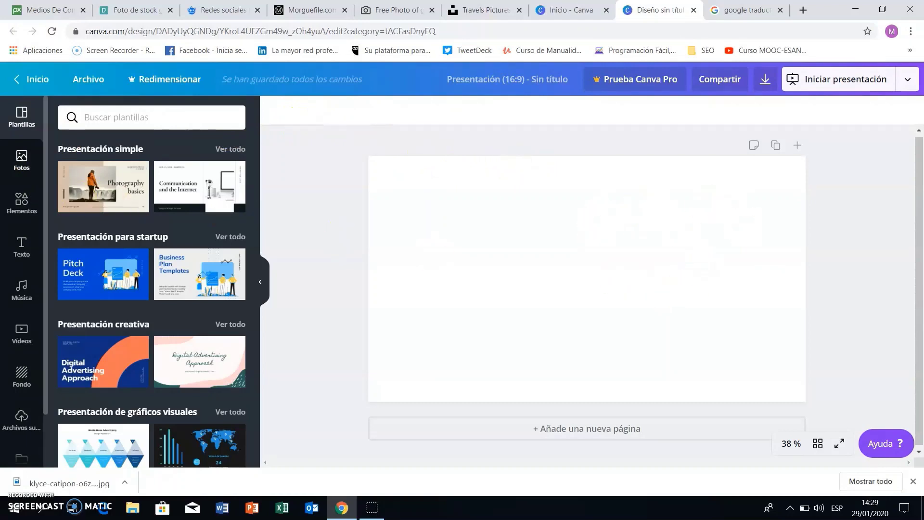
# Open the Más apps panel listing Pexels, Pixabay, Instagram, YouTube, GIPHY and Dropbox
pyautogui.scroll(-2, 20, 171)
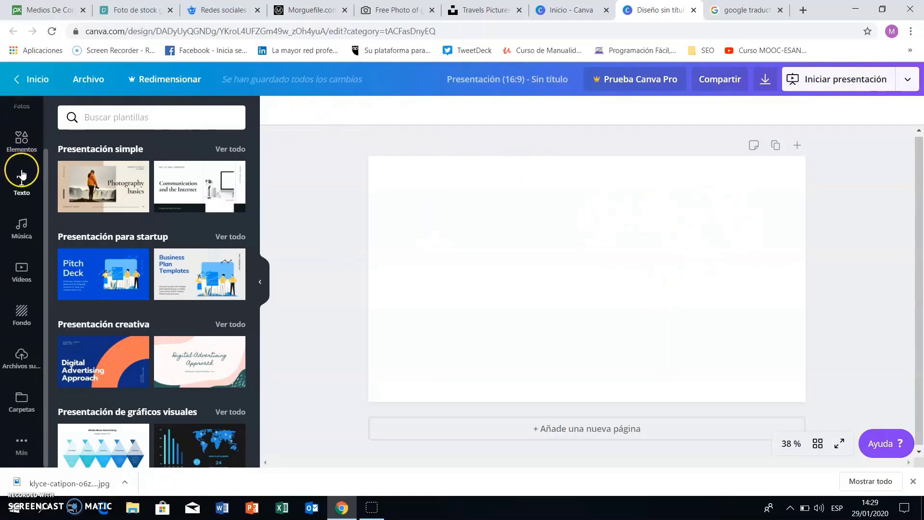
pyautogui.click(21, 447)
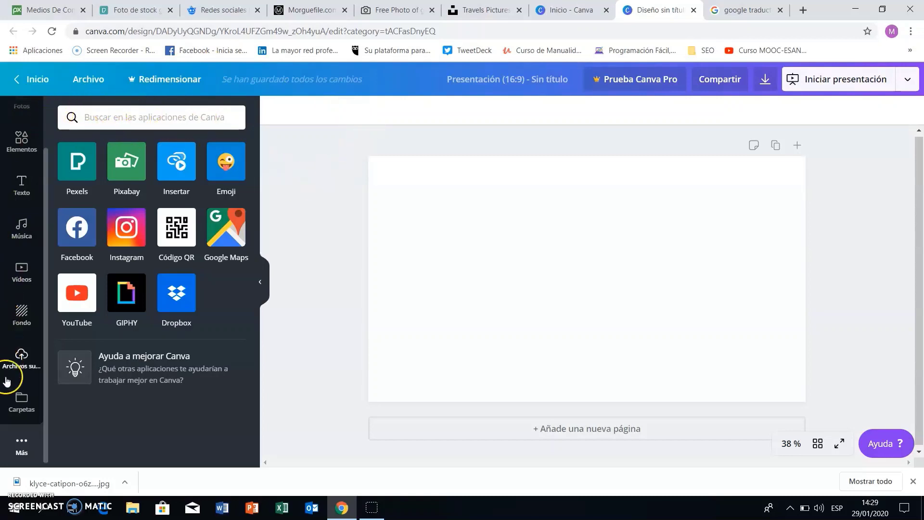
pyautogui.scroll(2, 36, 245)
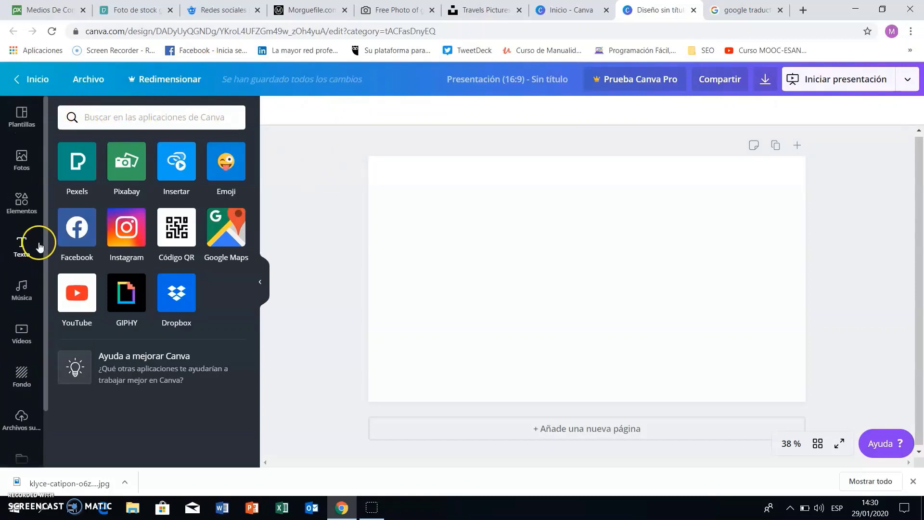
pyautogui.scroll(-3, 31, 313)
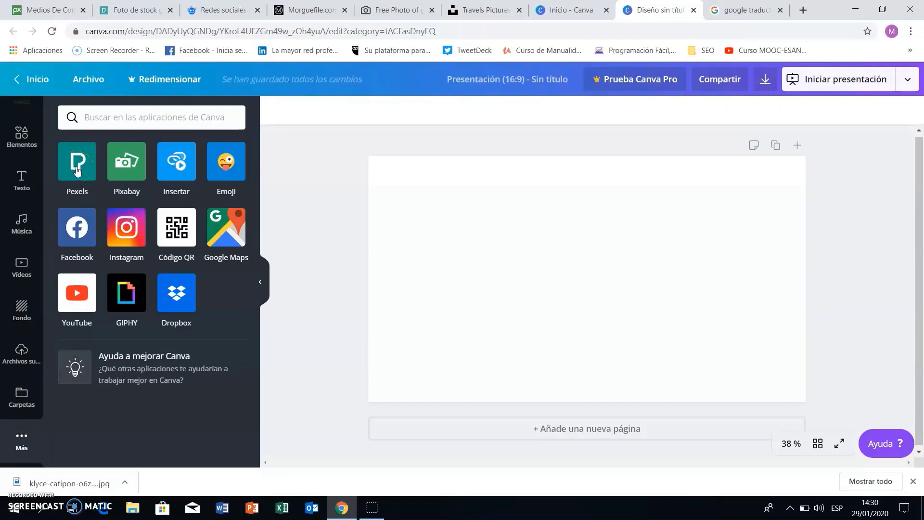
# Fill the slide with a Pexels office meeting photo, then delete it
pyautogui.click(77, 166)
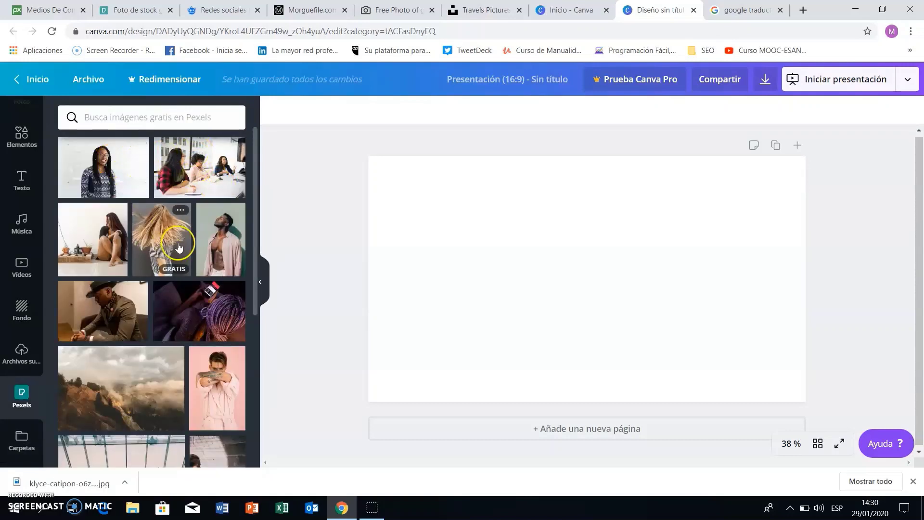
pyautogui.scroll(-3, 164, 246)
pyautogui.scroll(2, 165, 243)
pyautogui.scroll(1, 145, 203)
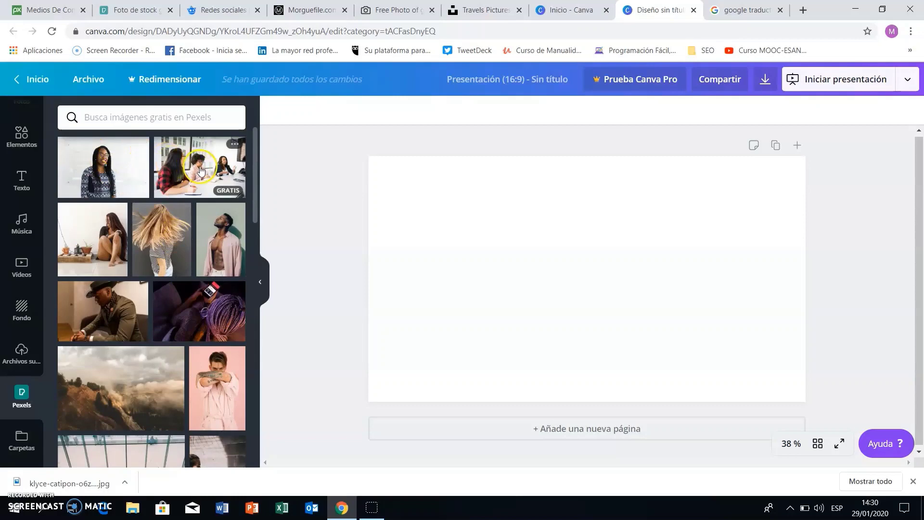
pyautogui.moveTo(199, 166); pyautogui.dragTo(413, 212)
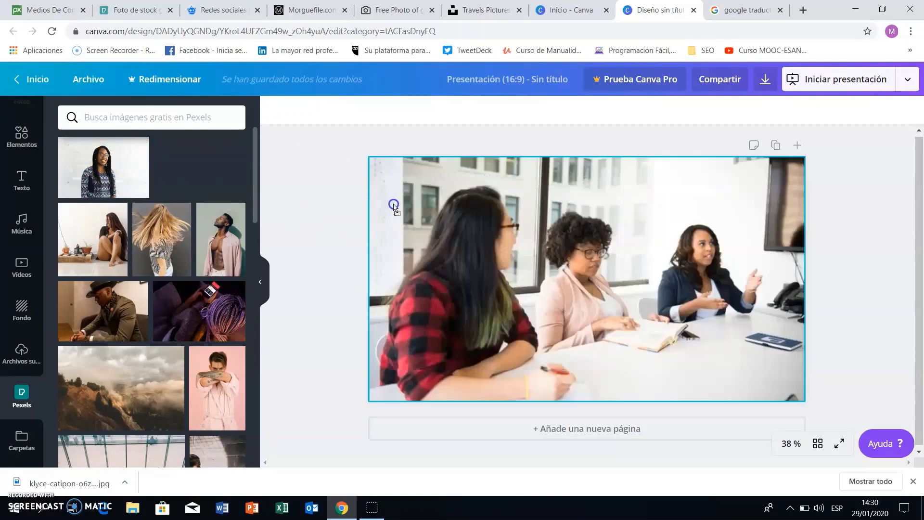
pyautogui.moveTo(413, 212); pyautogui.dragTo(374, 207)
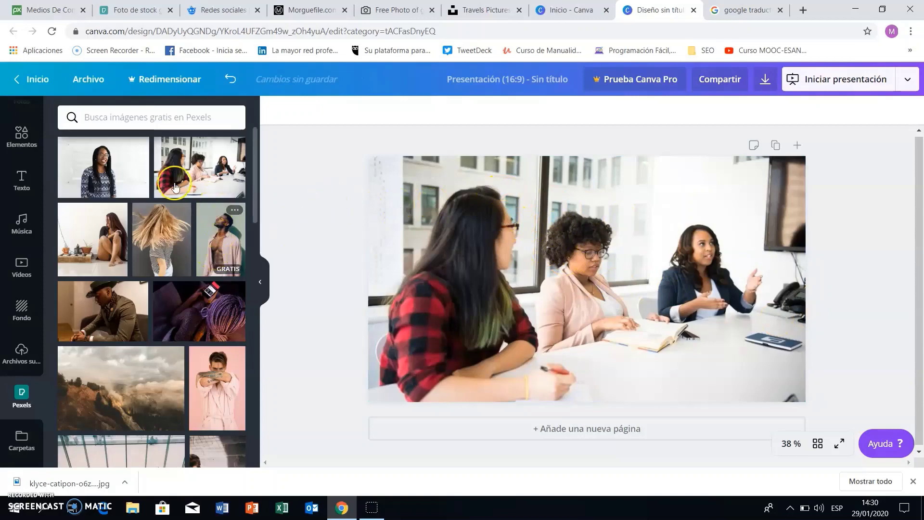
pyautogui.scroll(-1, 24, 455)
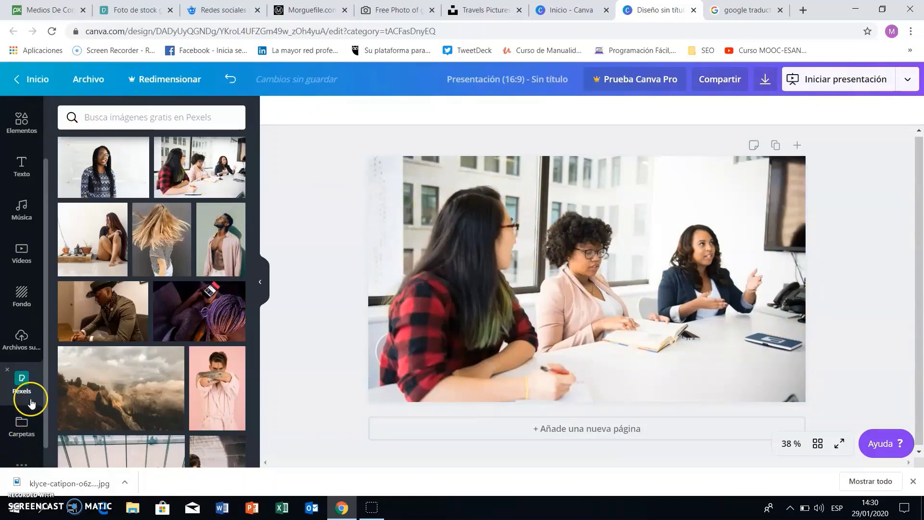
pyautogui.click(22, 448)
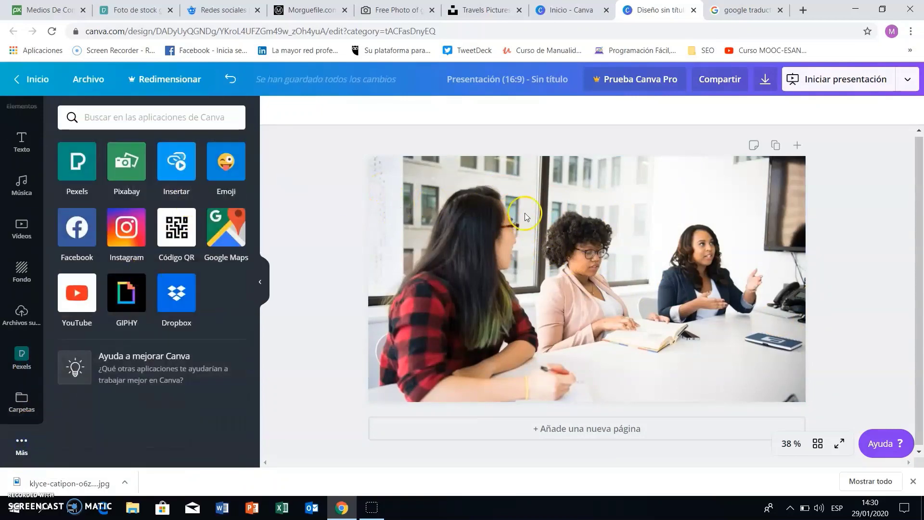
pyautogui.click(551, 224)
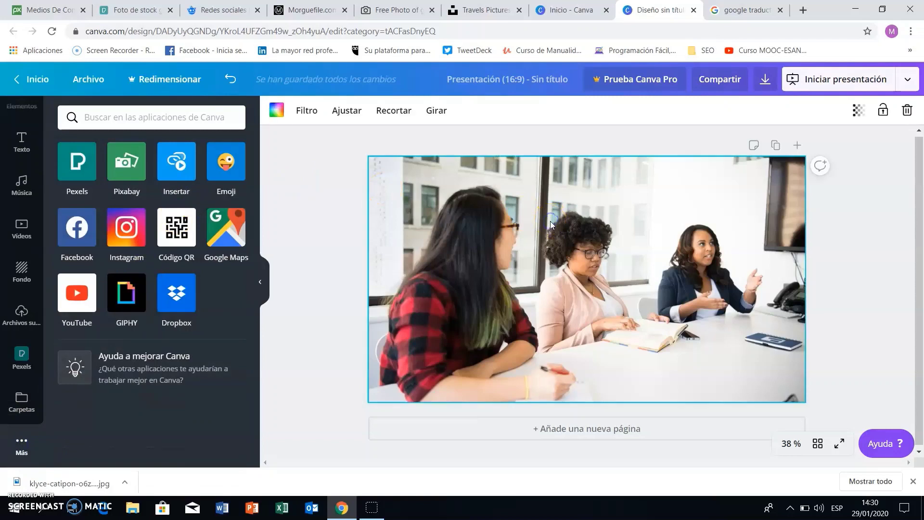
pyautogui.click(908, 112)
# Fill the slide with a Pixabay cherry-blossom photo, then delete it, leaving the page blank
pyautogui.click(130, 172)
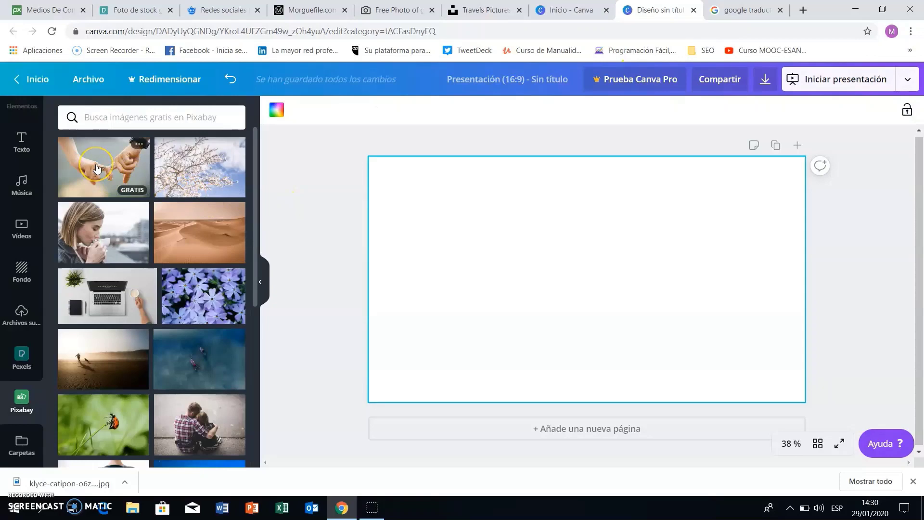
pyautogui.moveTo(181, 168); pyautogui.dragTo(385, 207)
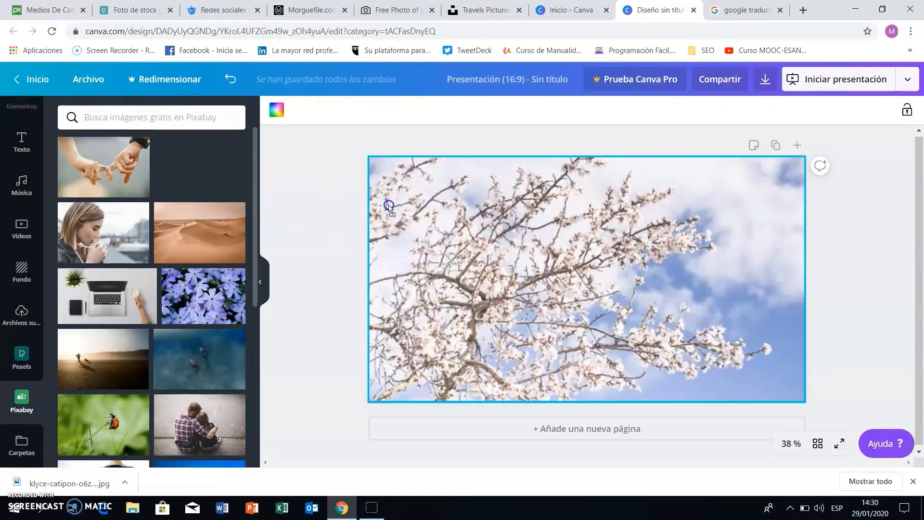
pyautogui.click(307, 200)
pyautogui.scroll(-1, 22, 409)
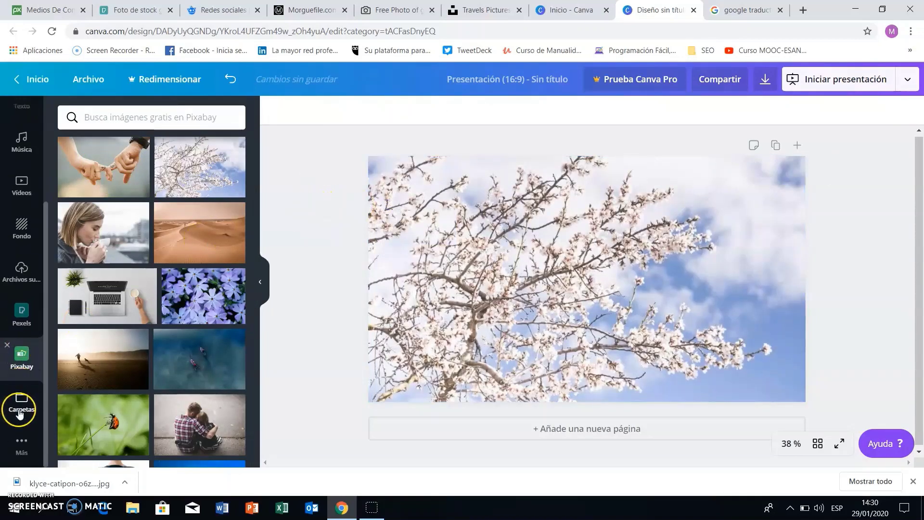
pyautogui.click(22, 444)
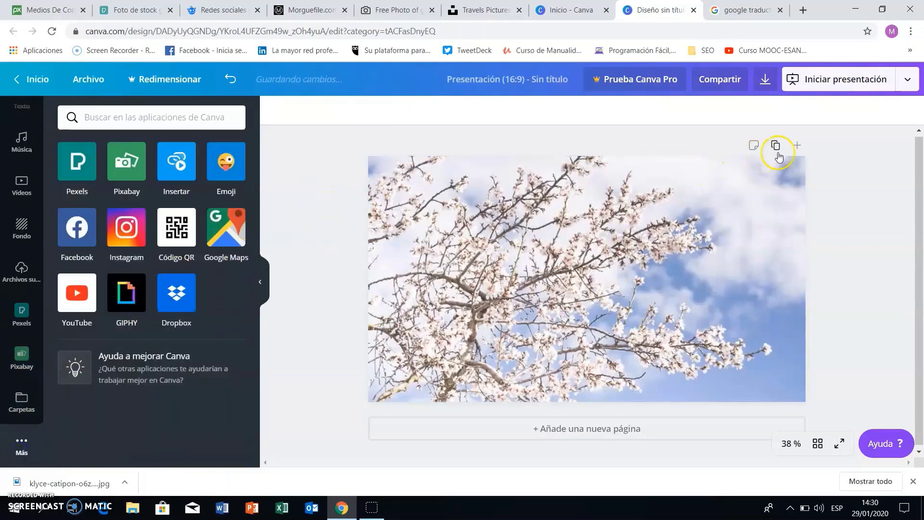
pyautogui.click(721, 213)
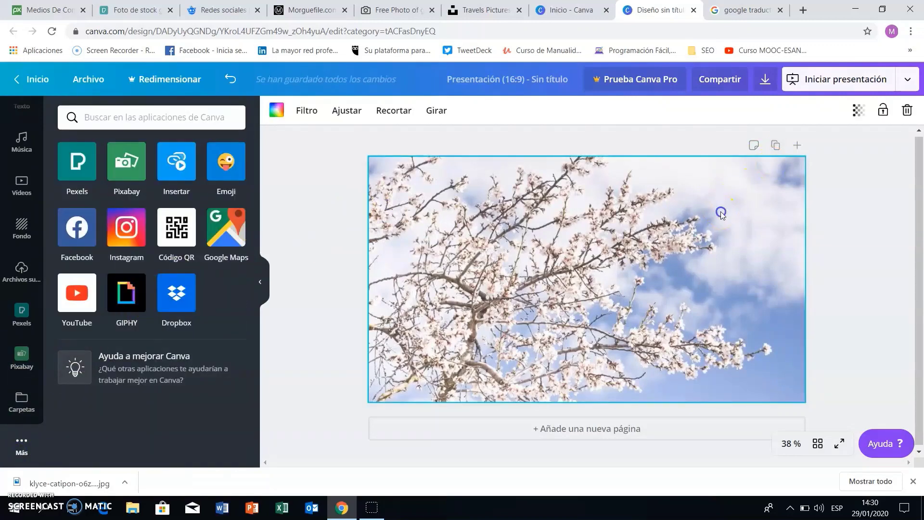
pyautogui.click(908, 111)
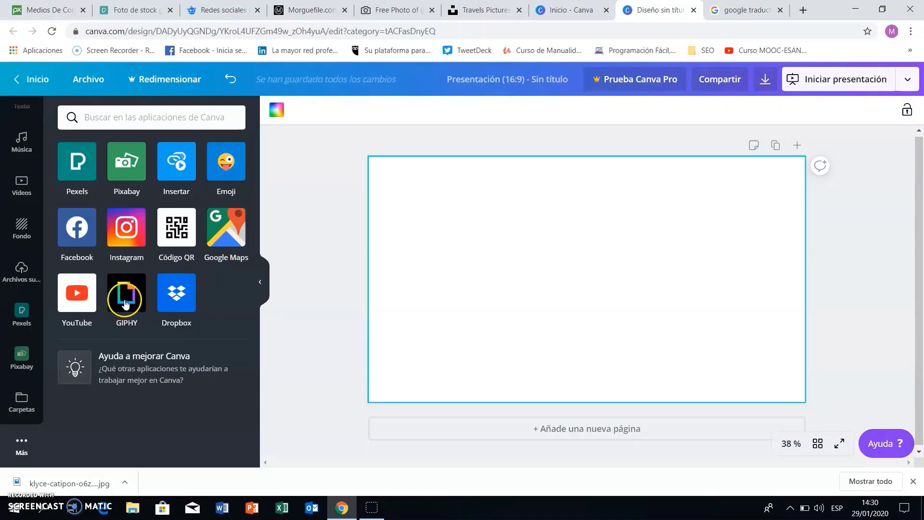
# Browse the GIPHY animated GIF library, then return to the extra apps collection
pyautogui.click(126, 303)
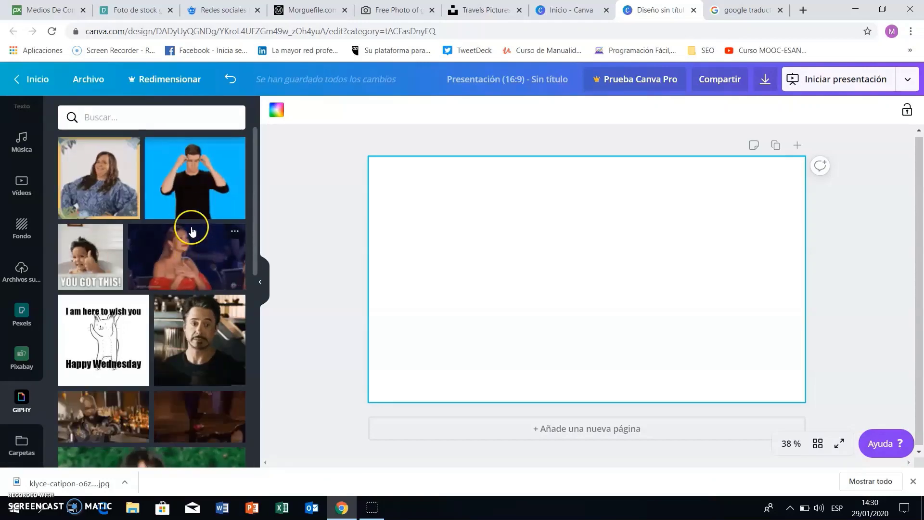
pyautogui.scroll(-2, 198, 233)
pyautogui.scroll(-3, 198, 232)
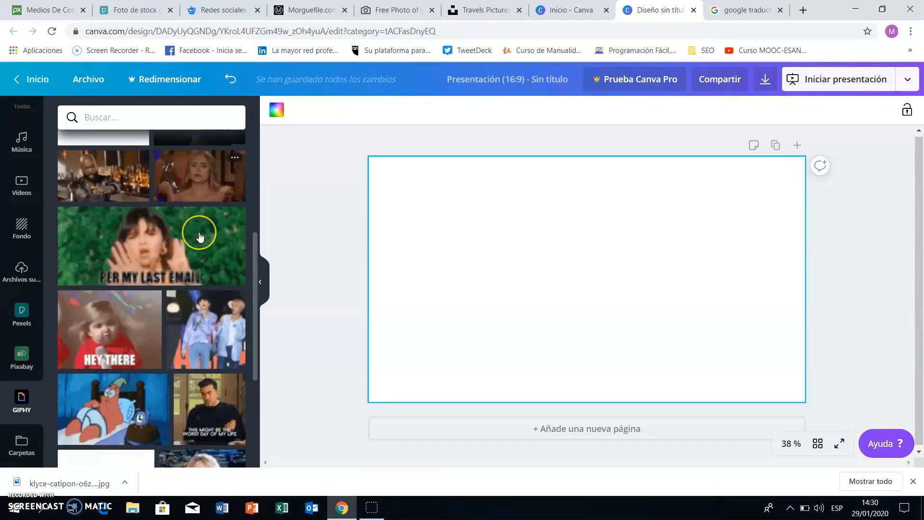
pyautogui.scroll(1, 199, 233)
pyautogui.scroll(4, 201, 236)
pyautogui.scroll(1, 201, 236)
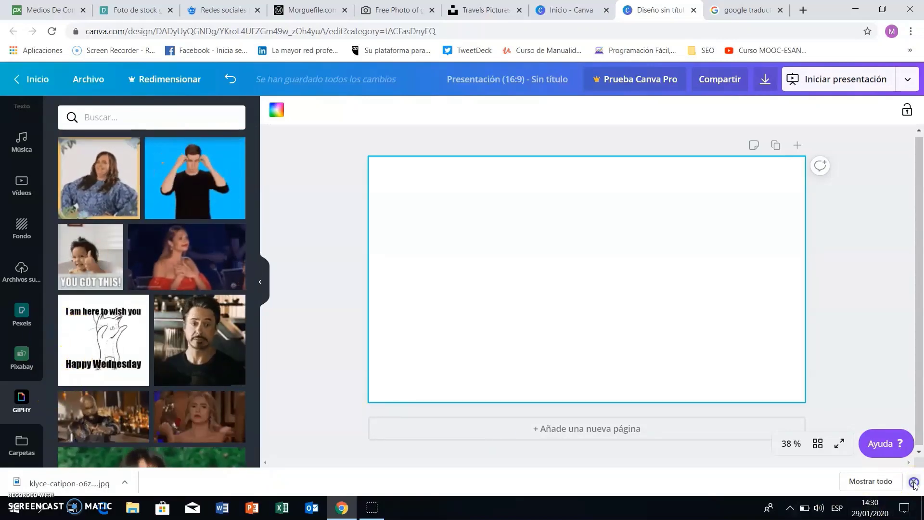
pyautogui.click(22, 482)
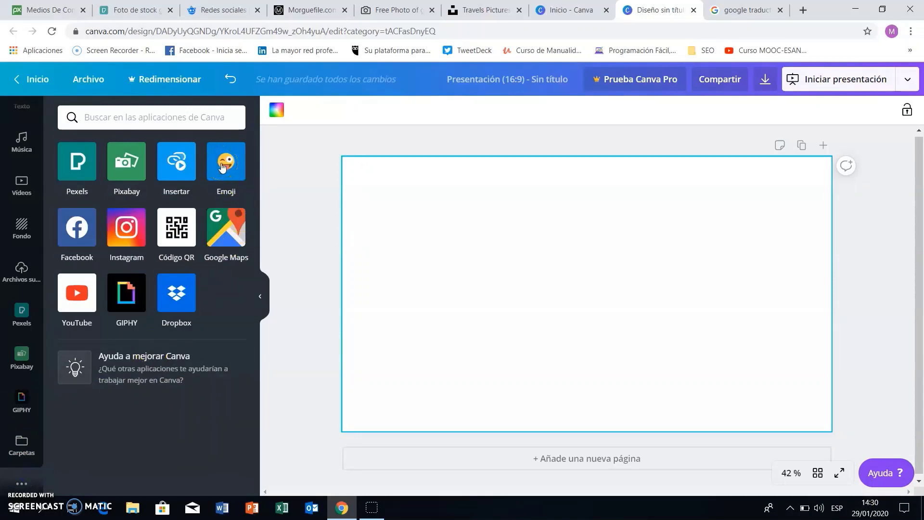
# Place a grinning emoji from the Emoji library on the slide, resize it, then delete it
pyautogui.click(223, 167)
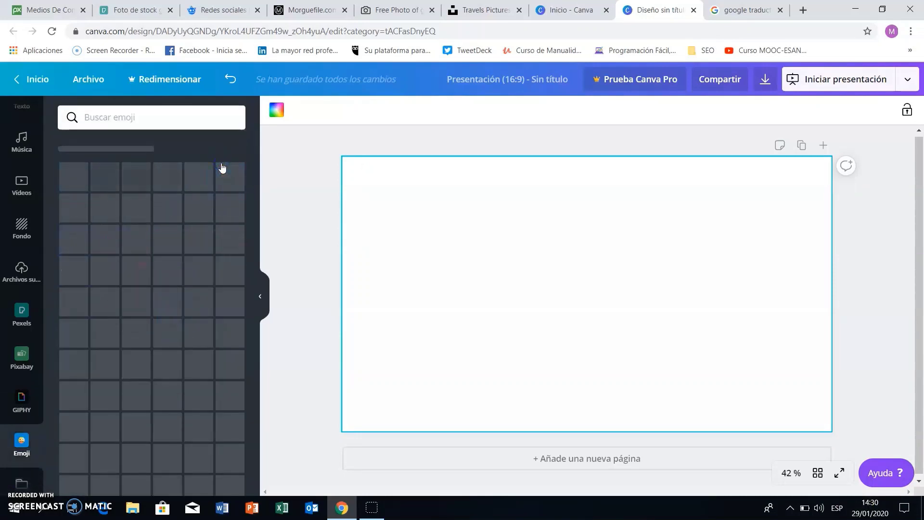
pyautogui.moveTo(229, 178); pyautogui.dragTo(405, 212)
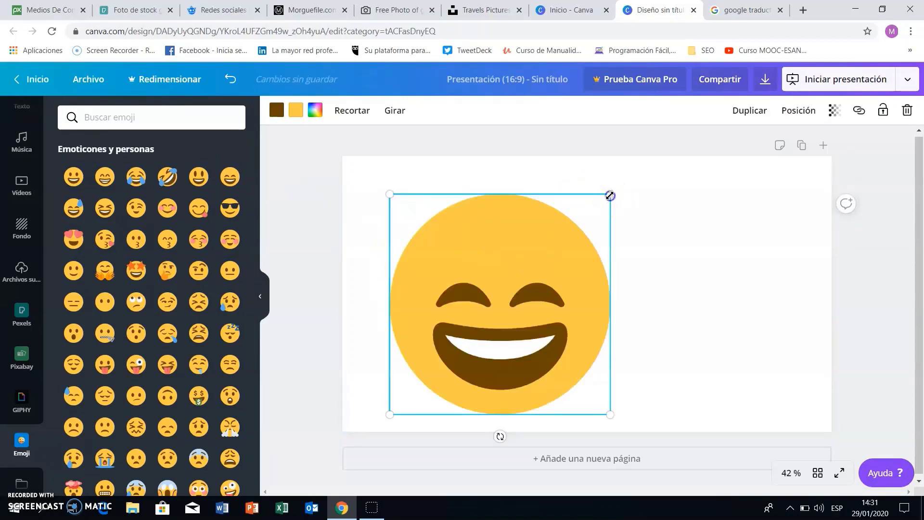
pyautogui.moveTo(610, 196); pyautogui.dragTo(598, 206)
pyautogui.moveTo(524, 276); pyautogui.dragTo(587, 260)
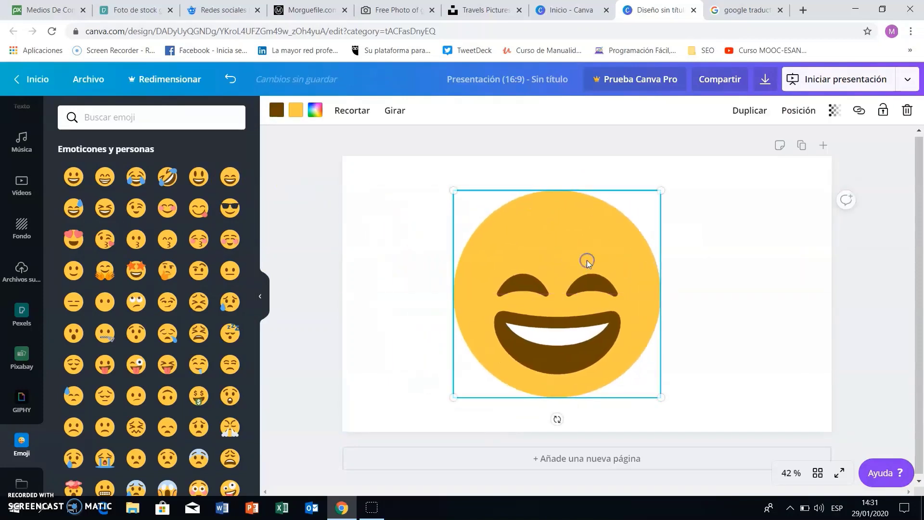
pyautogui.click(907, 110)
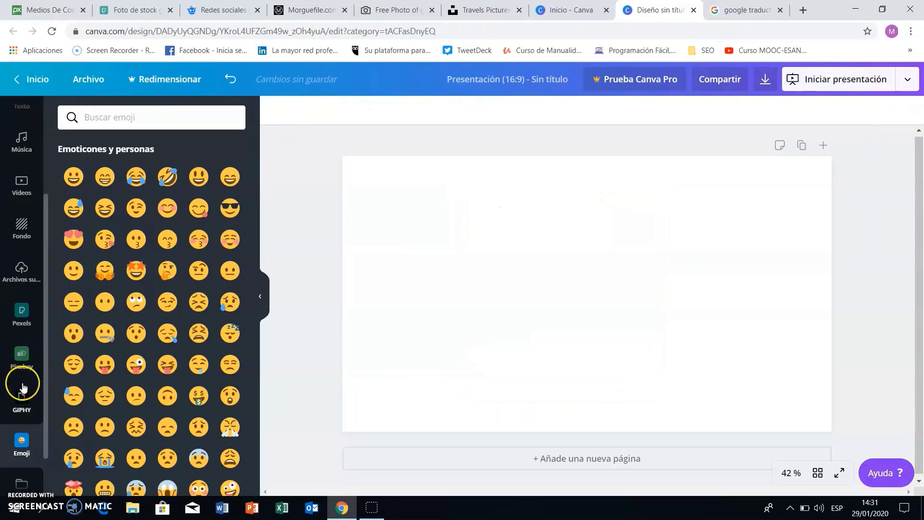
# Make the Pixabay cherry-blossom photo fill the slide and show the Iniciar presentación options
pyautogui.click(22, 356)
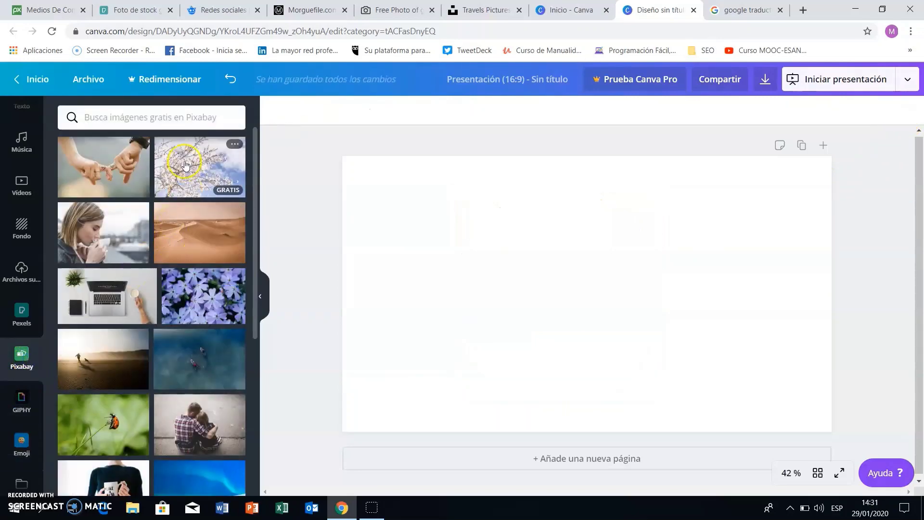
pyautogui.moveTo(186, 165); pyautogui.dragTo(343, 198)
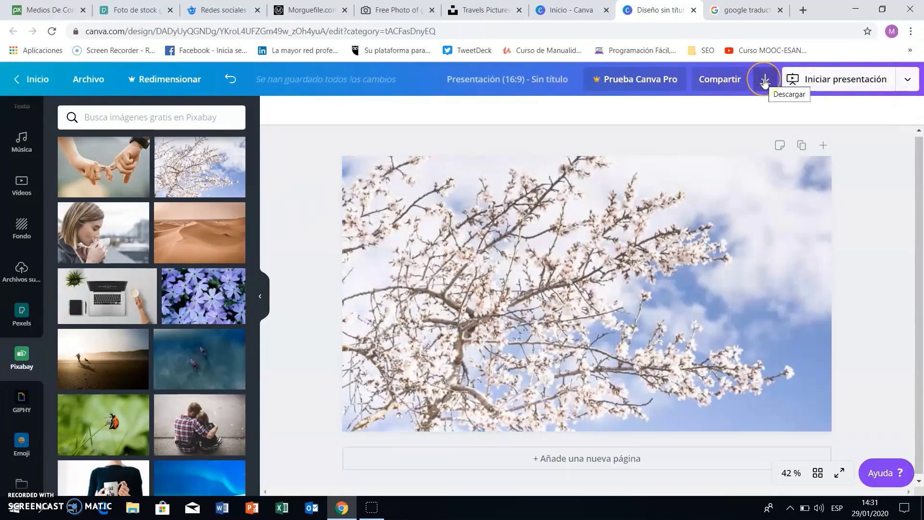
pyautogui.click(893, 86)
# Export the cherry-blossom slide as PNG, producing Diseño sin título.png
pyautogui.click(909, 82)
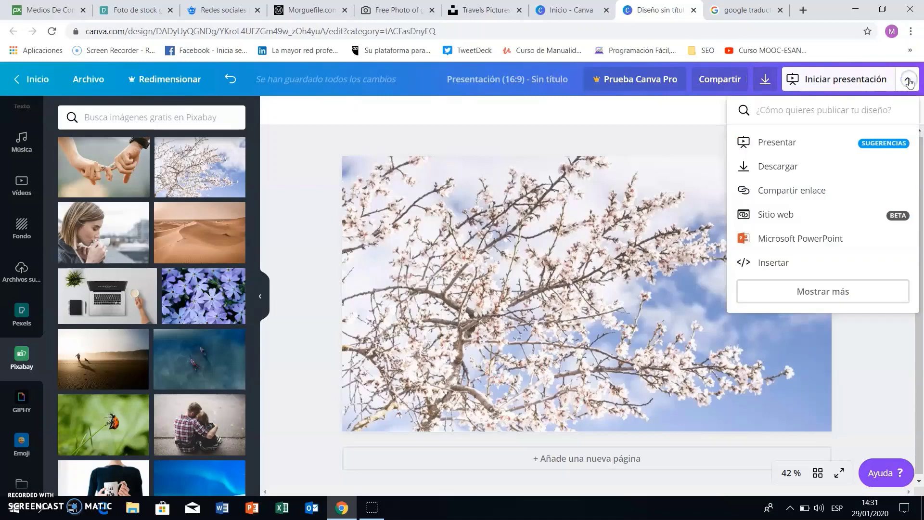
pyautogui.click(820, 169)
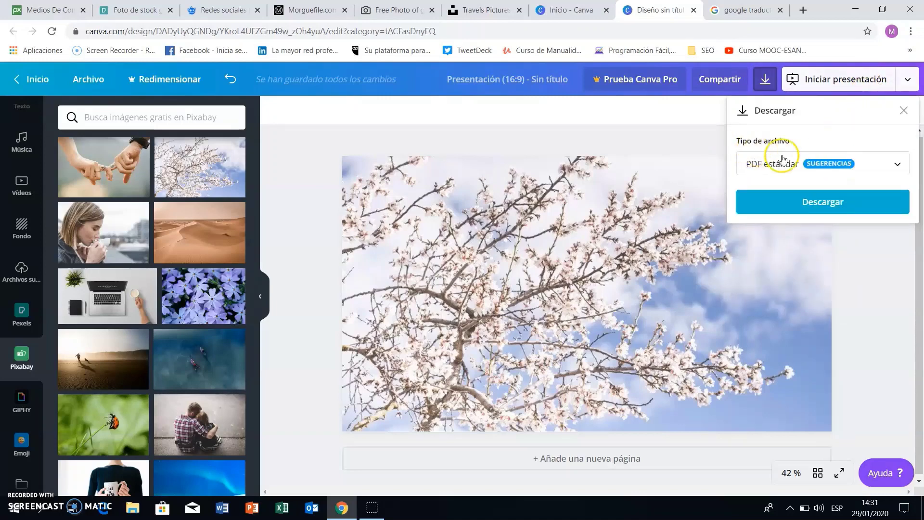
pyautogui.click(775, 163)
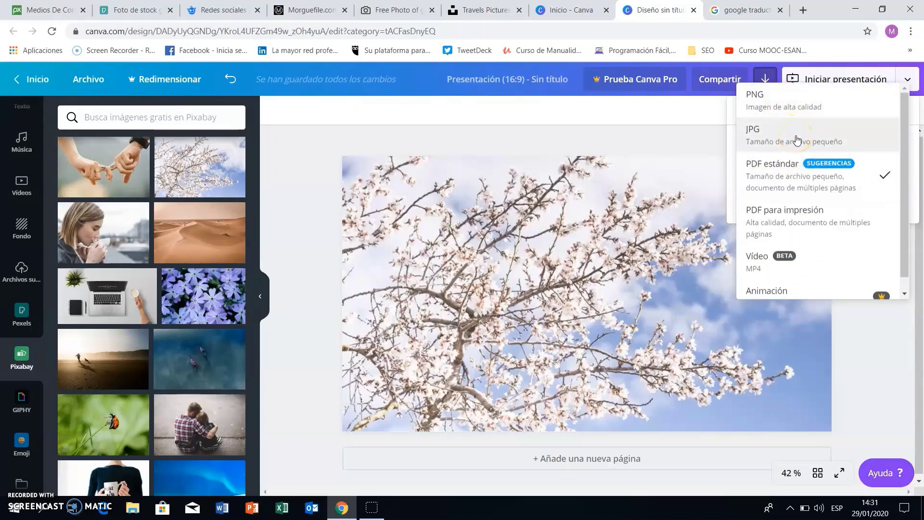
pyautogui.click(786, 104)
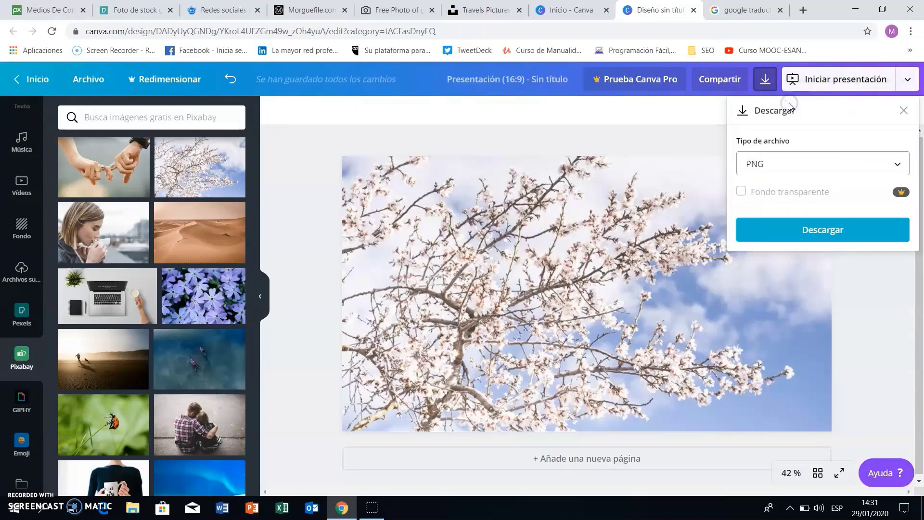
pyautogui.click(834, 234)
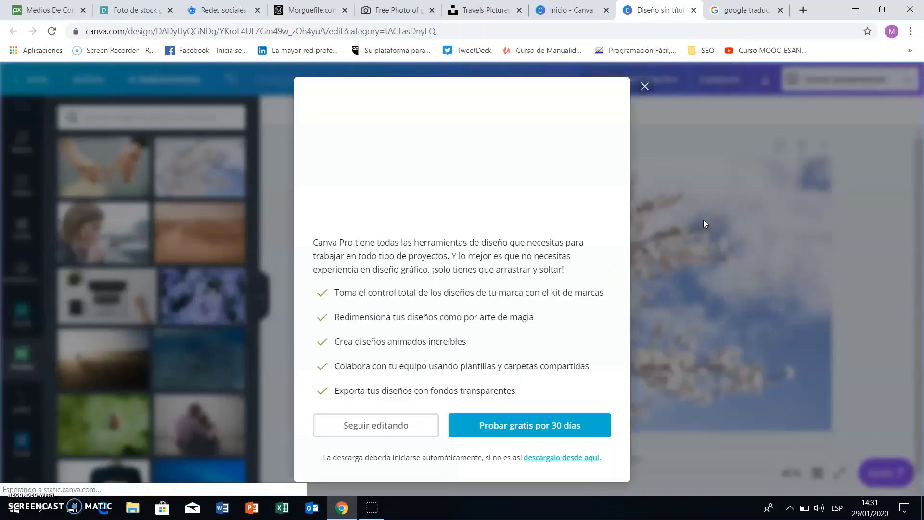
# Copy the downloaded Diseño sin título PNG to the desktop and open it in Photos
pyautogui.click(881, 9)
pyautogui.moveTo(260, 428); pyautogui.dragTo(114, 460)
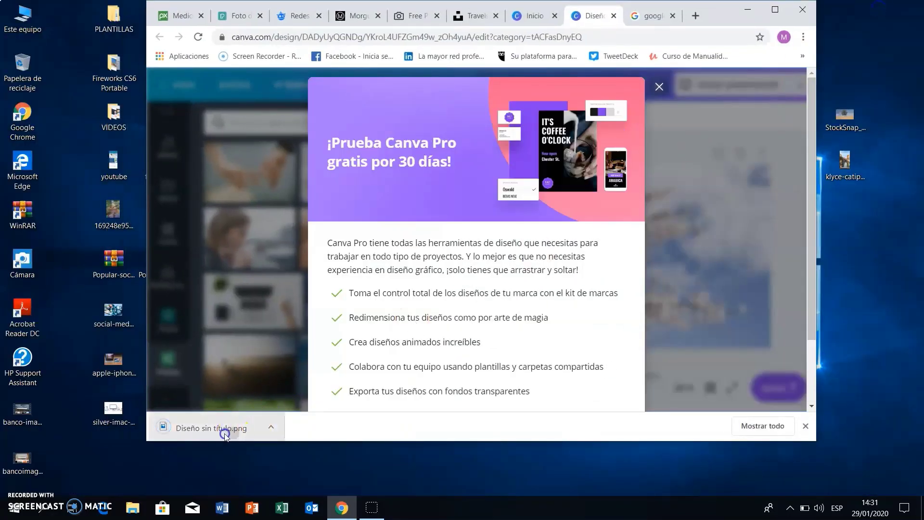
pyautogui.click(748, 9)
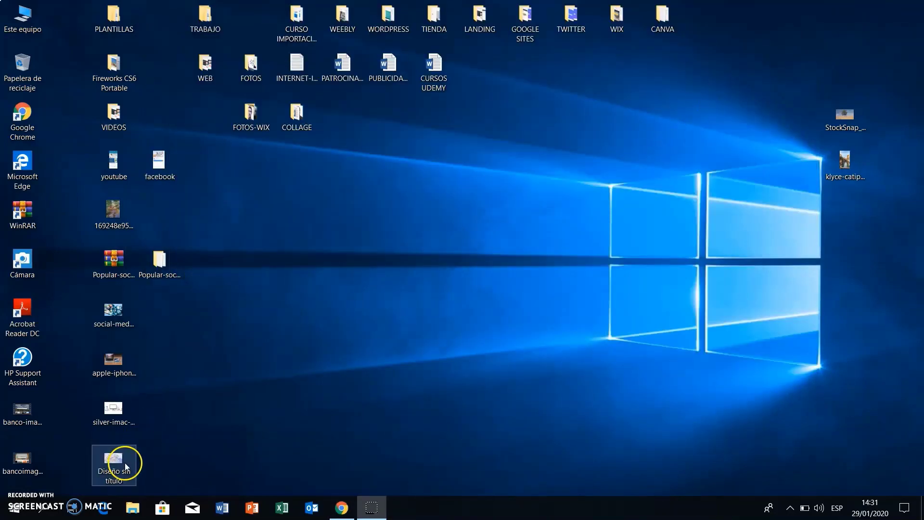
pyautogui.doubleClick(124, 465)
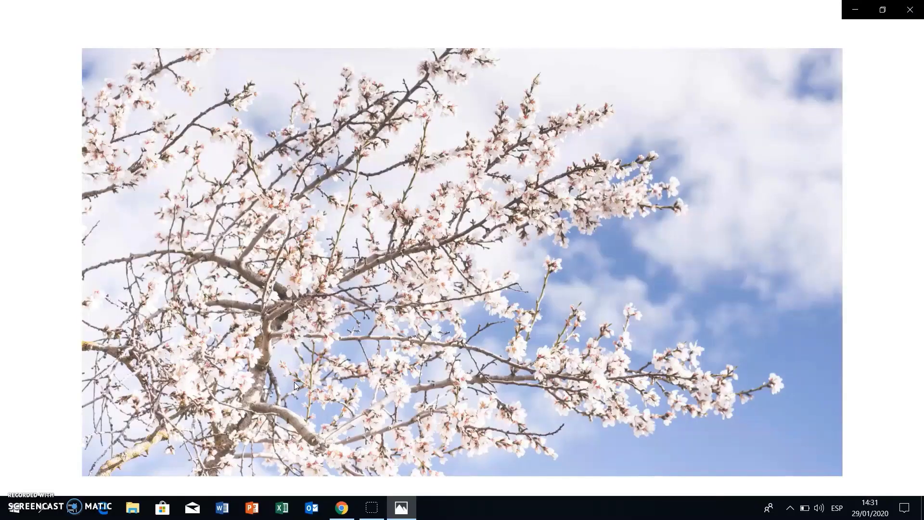
# Close Photos, restore Chrome to full screen and dismiss the Canva Pro trial offer
pyautogui.click(910, 14)
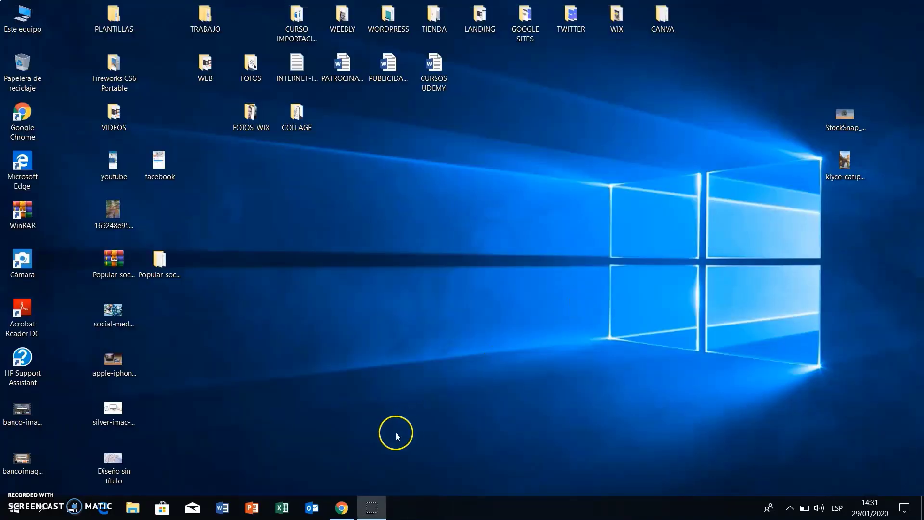
pyautogui.click(342, 507)
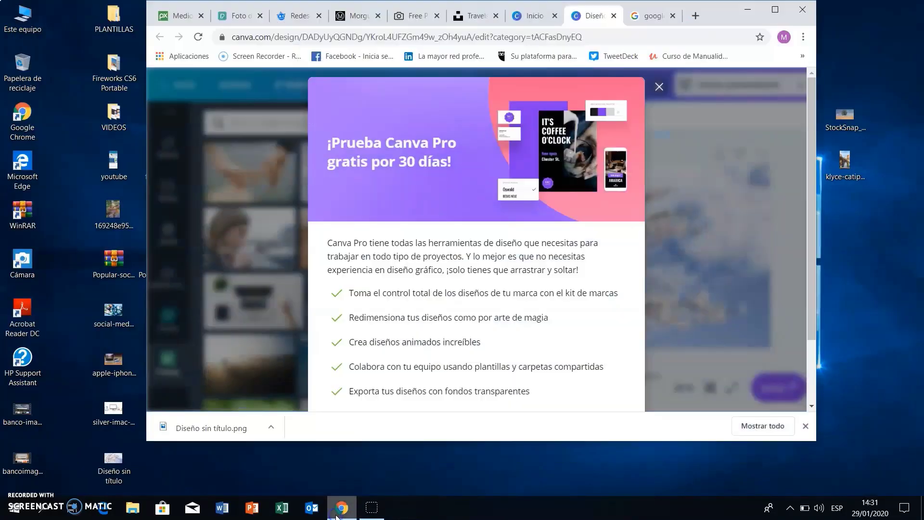
pyautogui.click(775, 10)
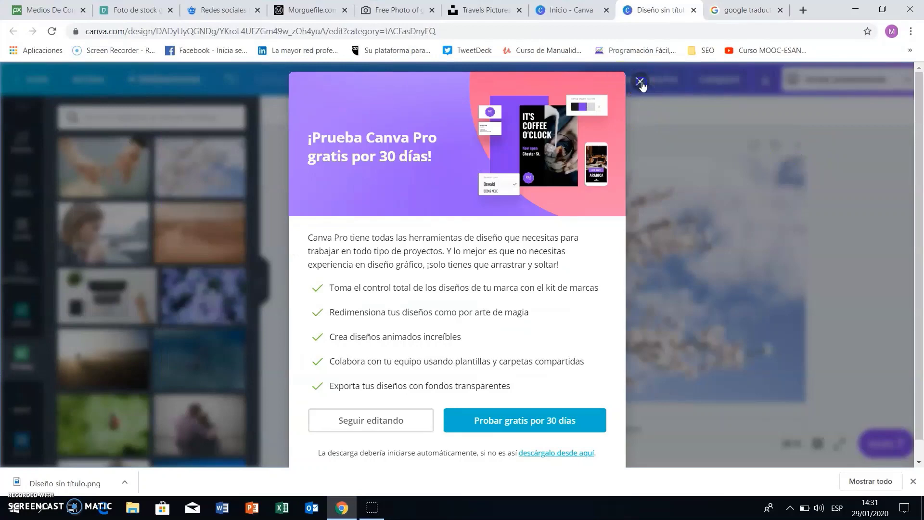
pyautogui.click(641, 82)
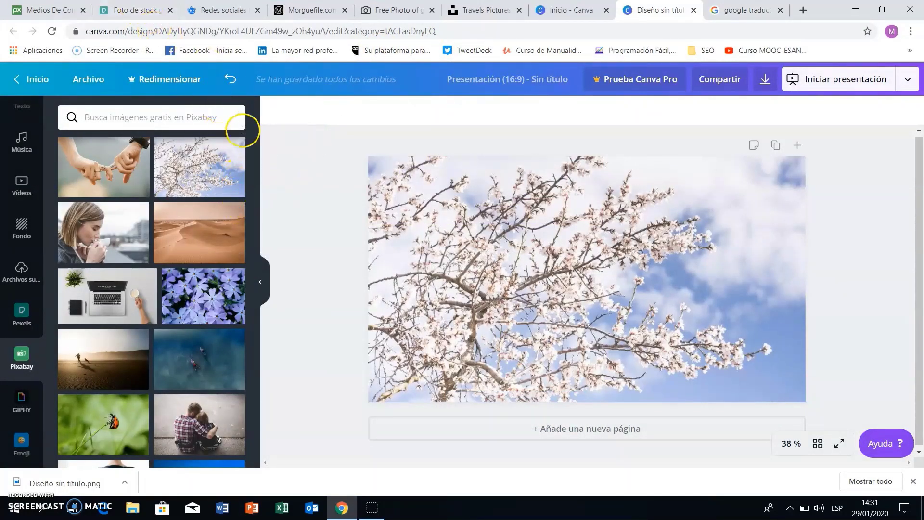
# Select the design title, then show previously uploaded images under Archivos subidos
pyautogui.click(539, 80)
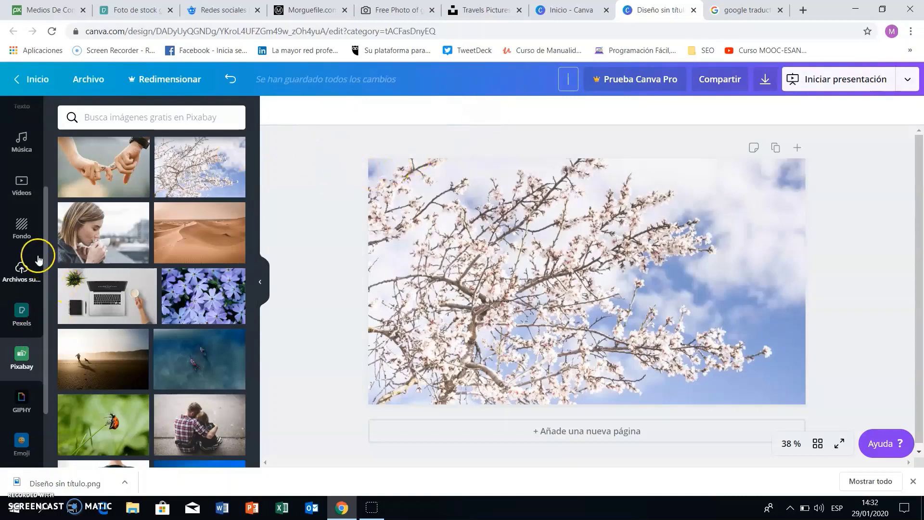
pyautogui.scroll(3, 43, 231)
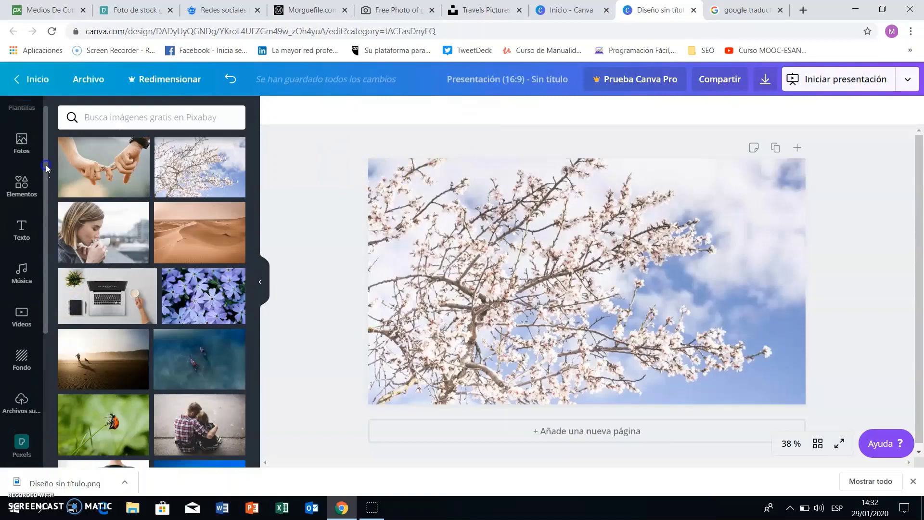
pyautogui.scroll(-3, 53, 208)
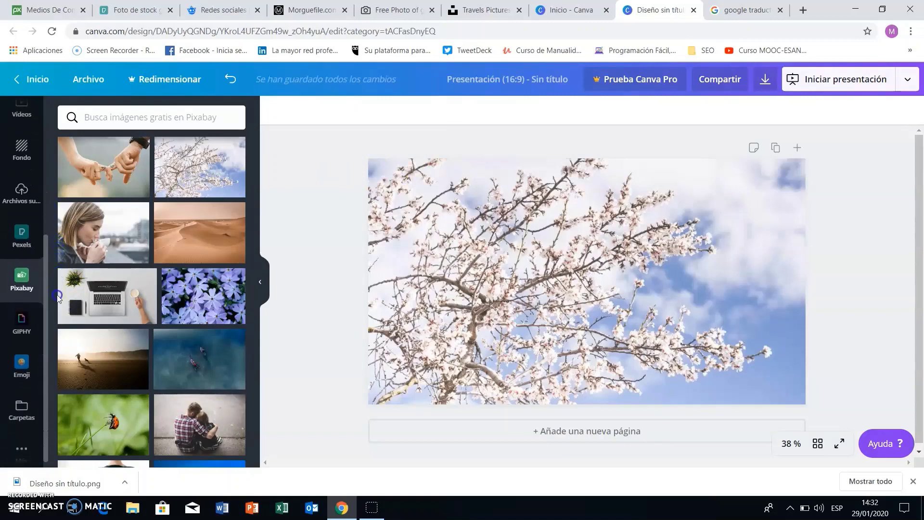
pyautogui.click(23, 243)
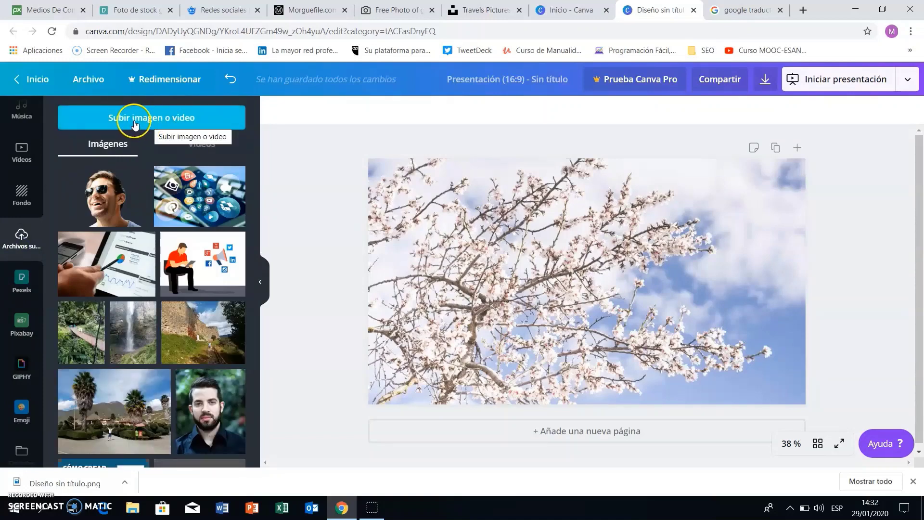
# Upload silver-imac-near-white-ceramic-kettle-205316.jpg from the Escritorio folder
pyautogui.click(161, 121)
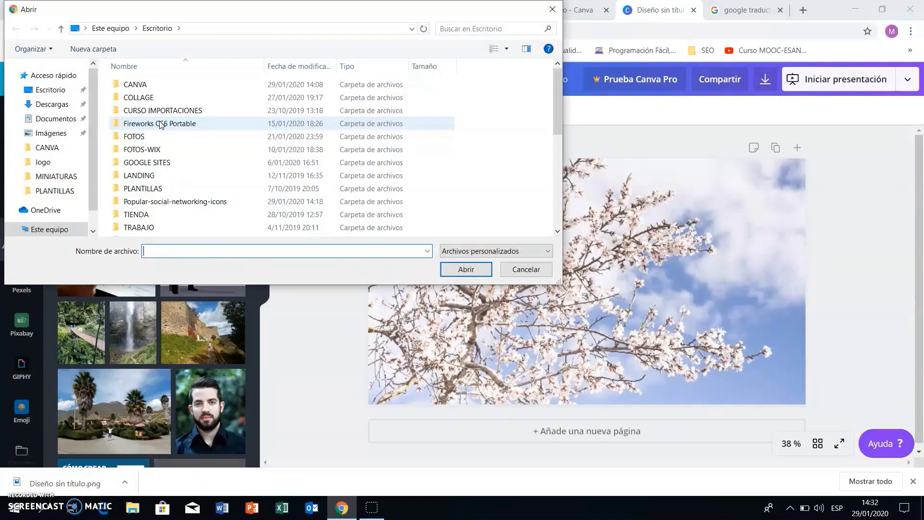
pyautogui.click(53, 89)
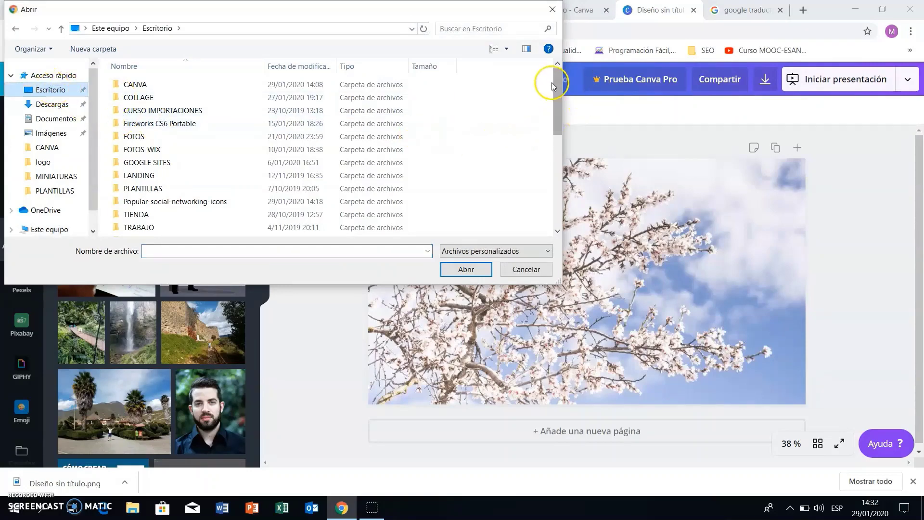
pyautogui.moveTo(558, 78); pyautogui.dragTo(561, 167)
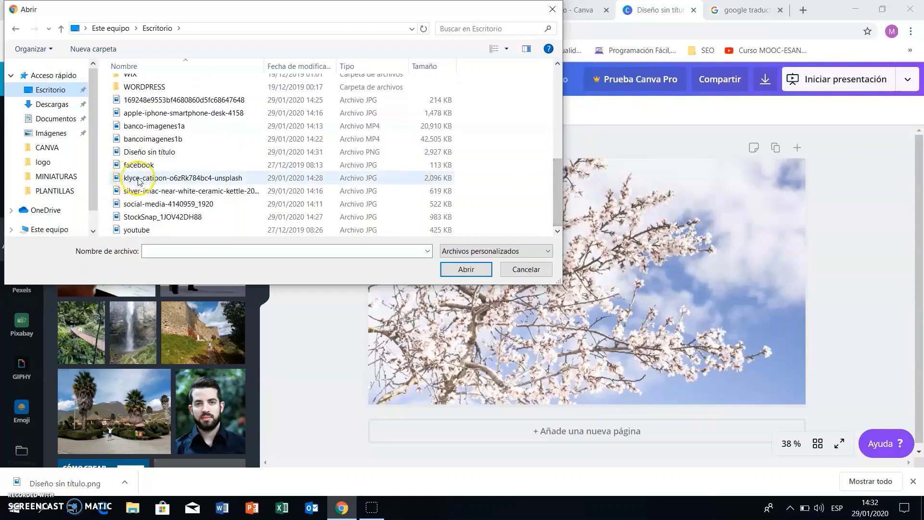
pyautogui.doubleClick(179, 192)
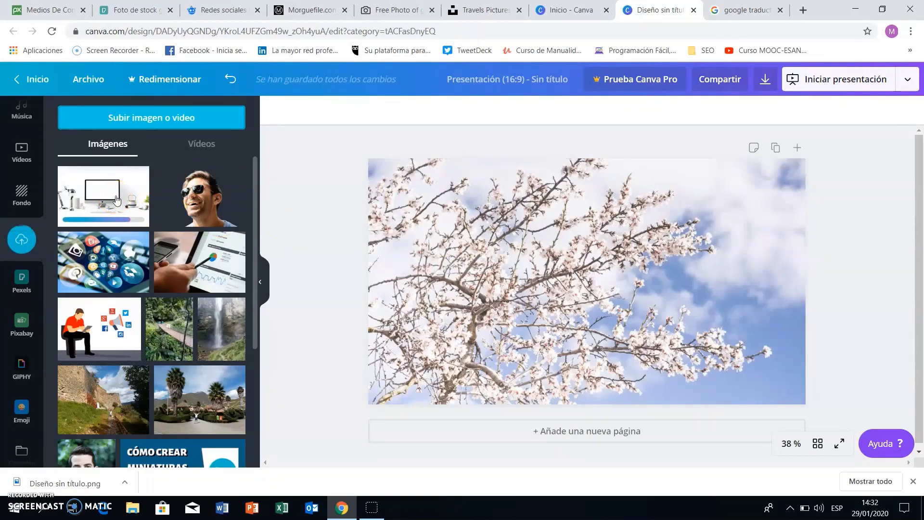
# Delete the cherry-blossom photo, then place and enlarge the uploaded iMac desk photo on the slide
pyautogui.click(731, 224)
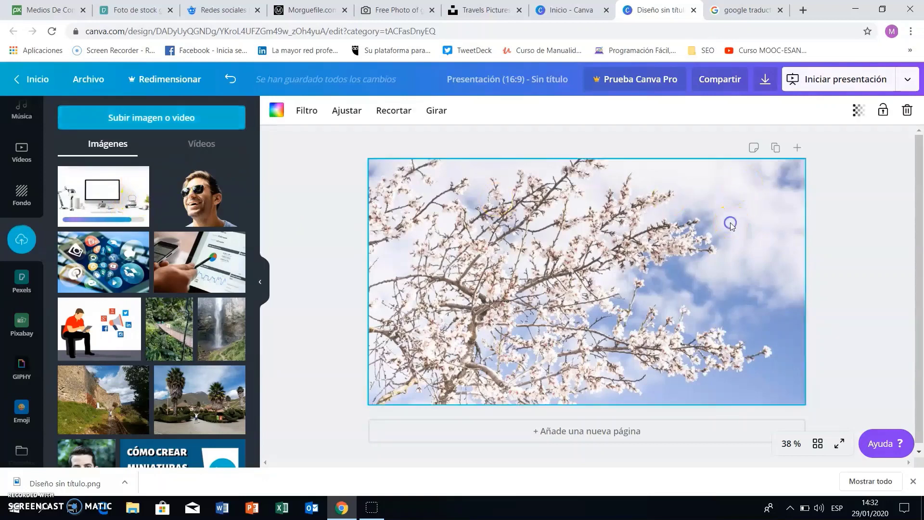
pyautogui.click(908, 112)
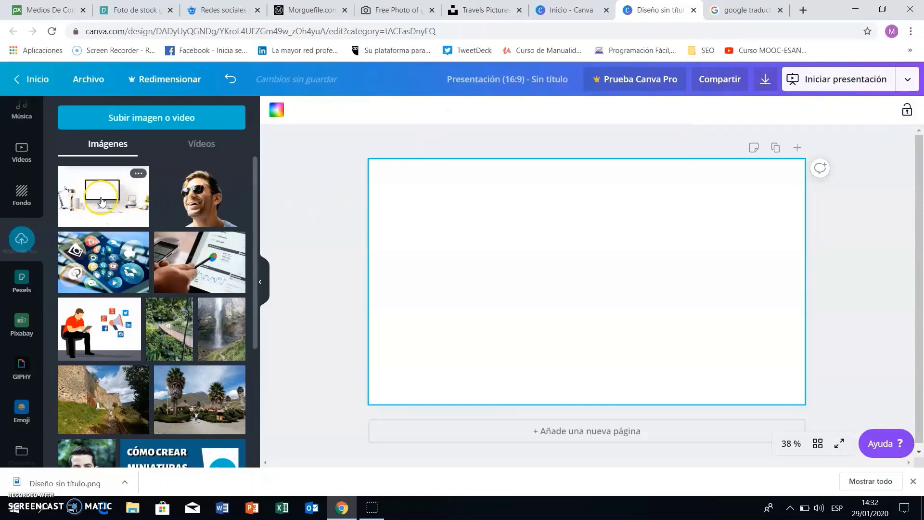
pyautogui.moveTo(102, 202); pyautogui.dragTo(417, 216)
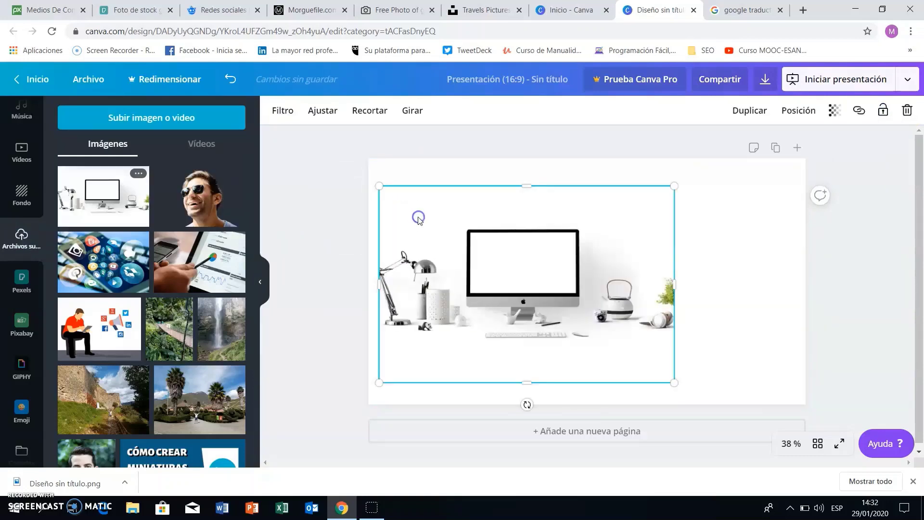
pyautogui.moveTo(675, 187); pyautogui.dragTo(712, 181)
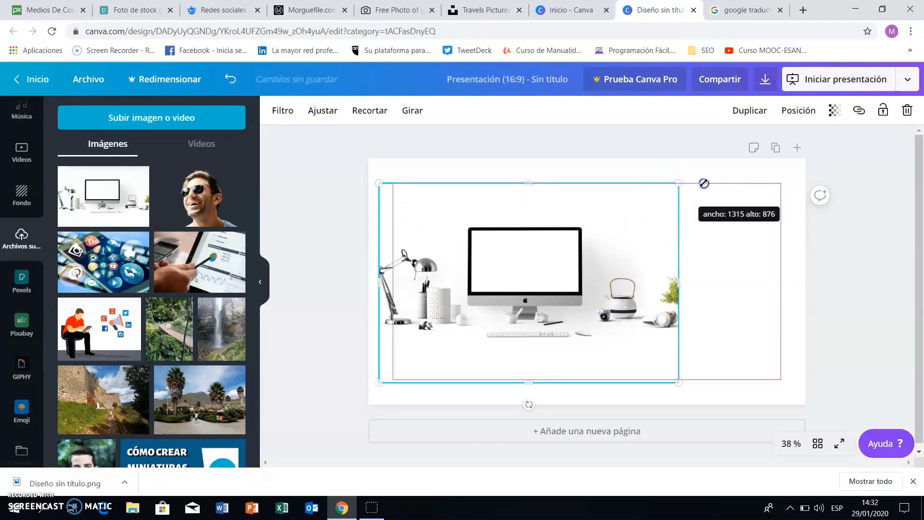
pyautogui.moveTo(634, 252); pyautogui.dragTo(666, 258)
pyautogui.moveTo(758, 385); pyautogui.dragTo(782, 405)
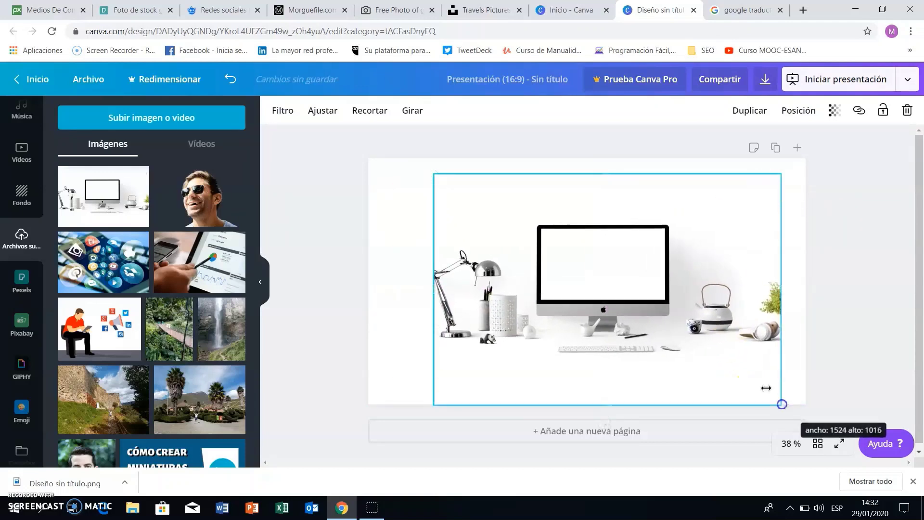
pyautogui.moveTo(599, 282); pyautogui.dragTo(597, 276)
# Stretch the desk photo's edges to every slide border, covering the full 1080-pixel height
pyautogui.click(428, 207)
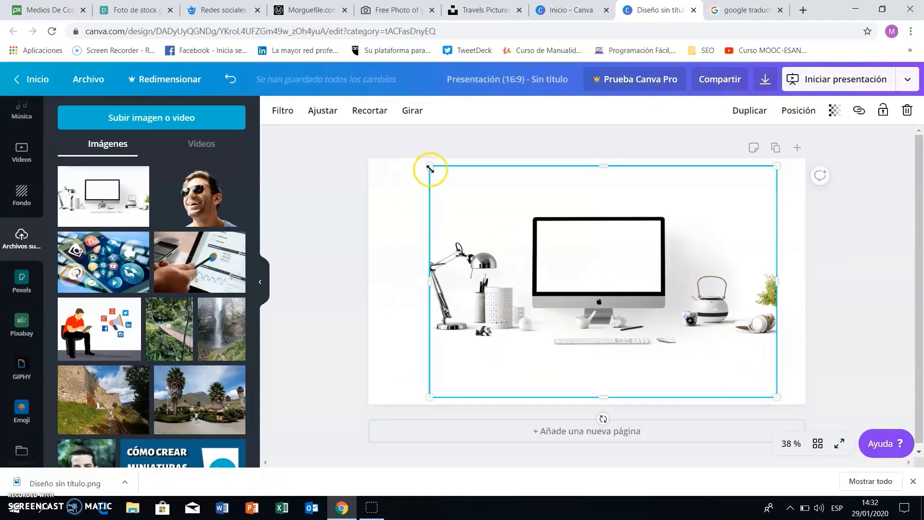
pyautogui.moveTo(430, 168); pyautogui.dragTo(423, 163)
pyautogui.moveTo(424, 281); pyautogui.dragTo(373, 280)
pyautogui.moveTo(775, 281); pyautogui.dragTo(814, 280)
pyautogui.click(603, 388)
pyautogui.moveTo(599, 395); pyautogui.dragTo(599, 404)
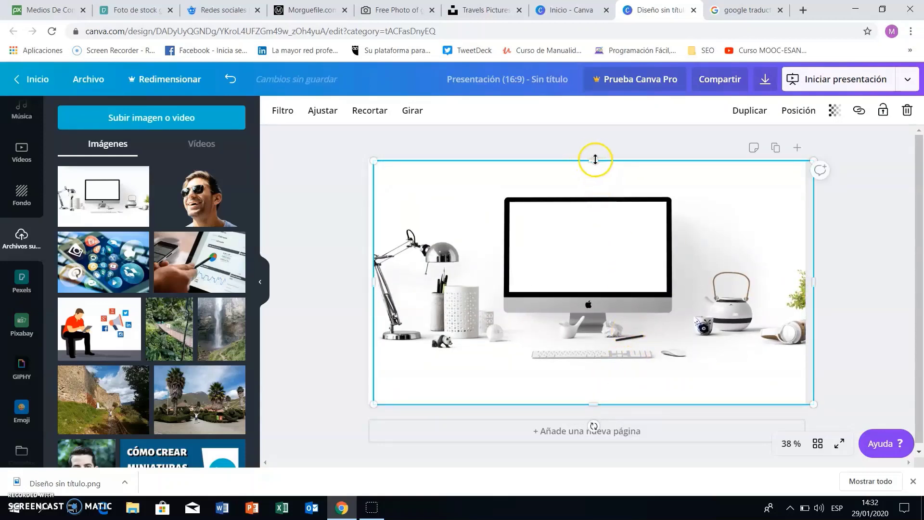
pyautogui.moveTo(596, 159); pyautogui.dragTo(595, 158)
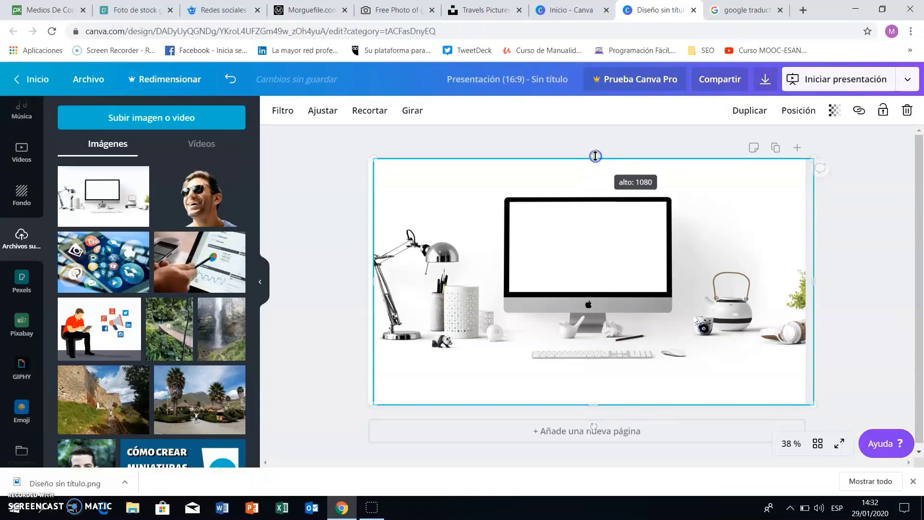
pyautogui.moveTo(559, 204); pyautogui.dragTo(555, 202)
pyautogui.click(767, 271)
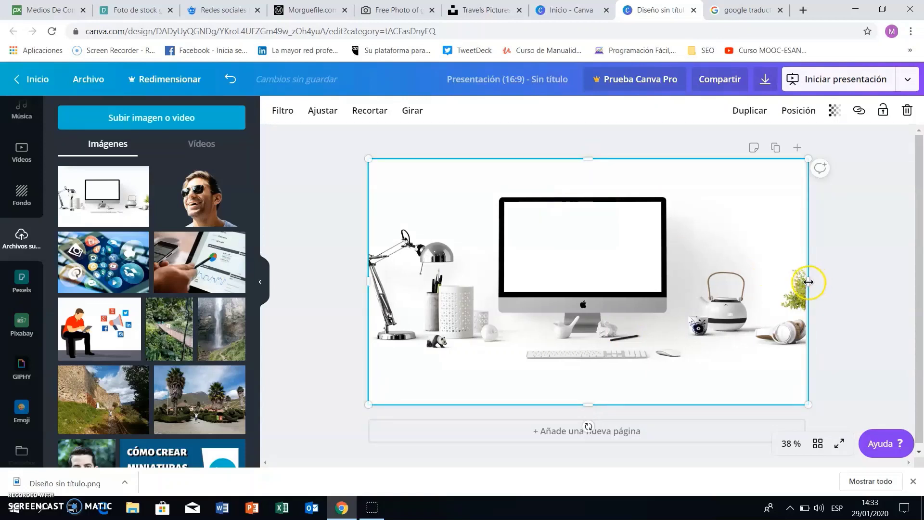
pyautogui.moveTo(809, 282); pyautogui.dragTo(813, 282)
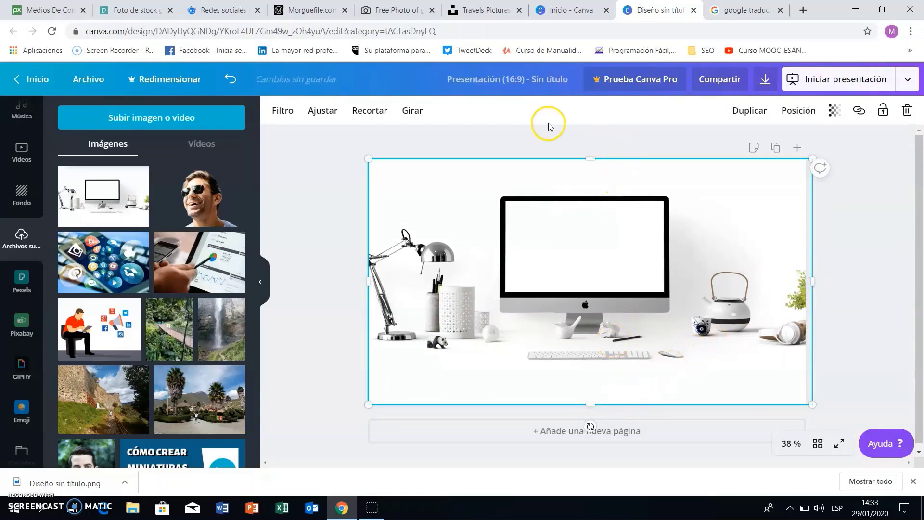
# Retitle the design 'computadora' and export it in PNG format as computadora.png
pyautogui.click(515, 81)
pyautogui.write('computadora')
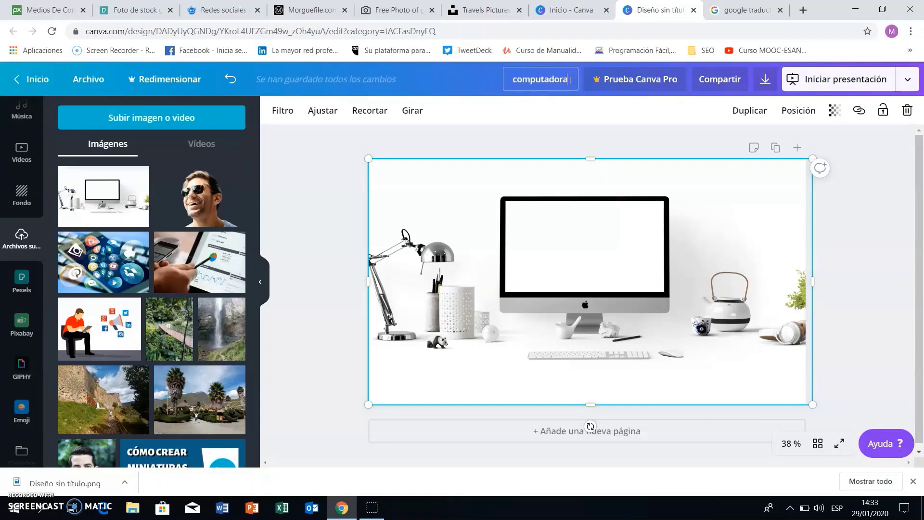
pyautogui.click(665, 144)
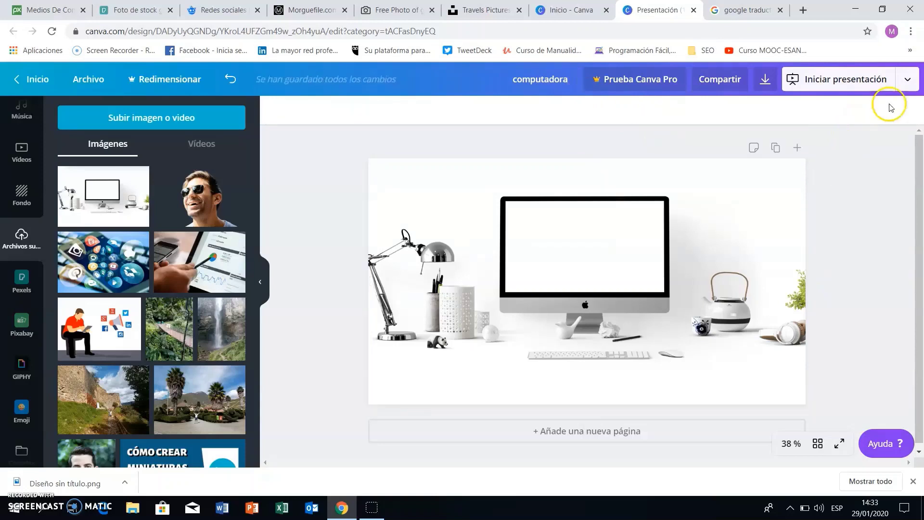
pyautogui.click(912, 81)
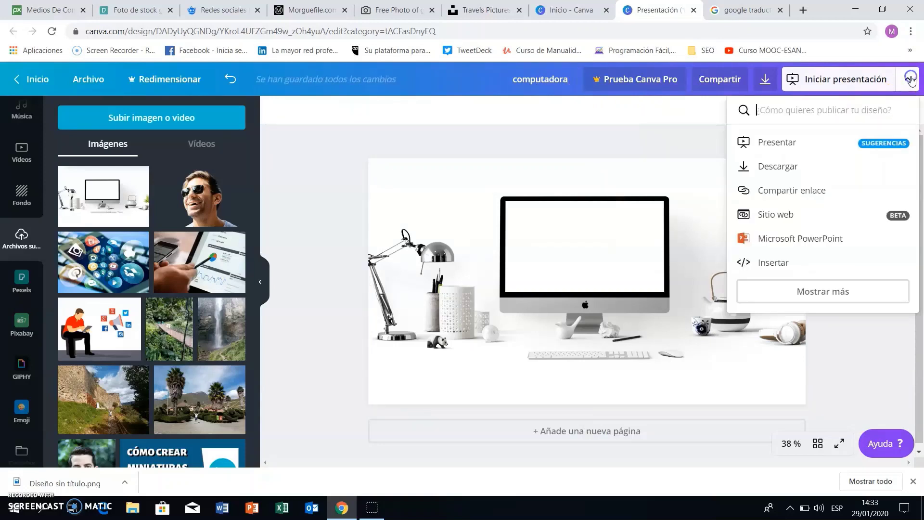
pyautogui.click(797, 167)
pyautogui.click(798, 167)
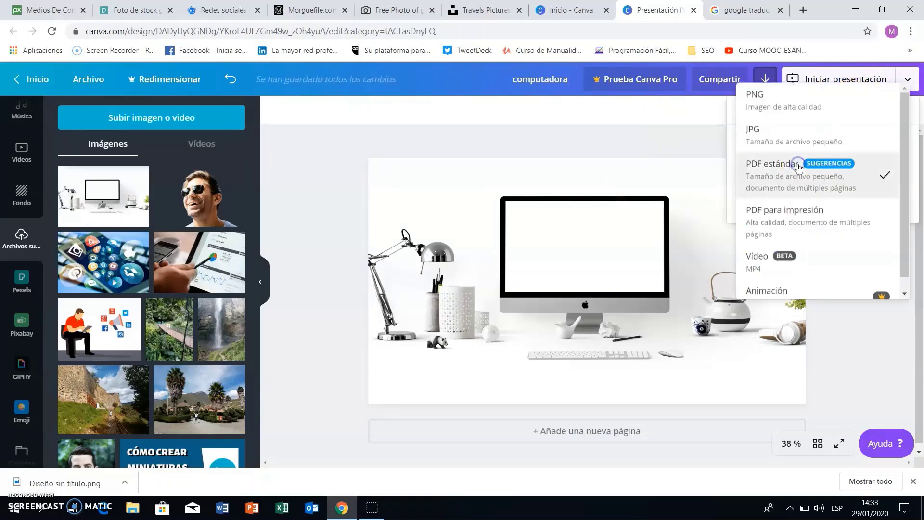
pyautogui.click(790, 104)
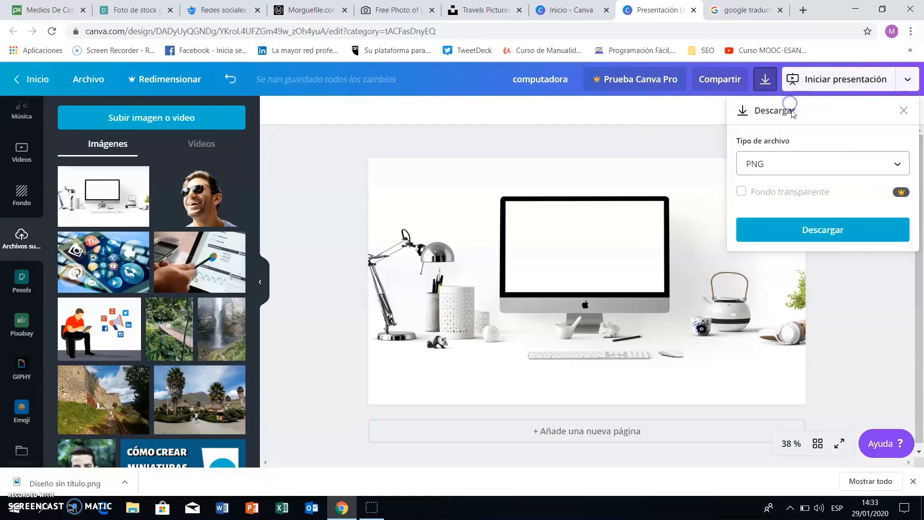
pyautogui.click(836, 232)
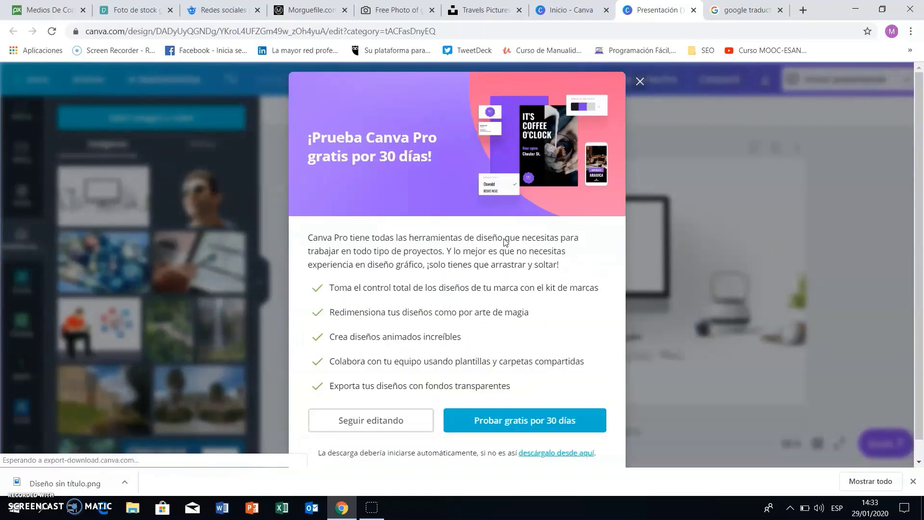
# Put computadora.png on the desktop and open it in Windows Photos
pyautogui.click(883, 9)
pyautogui.moveTo(236, 428)
pyautogui.mouseDown()
pyautogui.moveTo(576, 370)
pyautogui.moveTo(850, 77)
pyautogui.mouseUp()
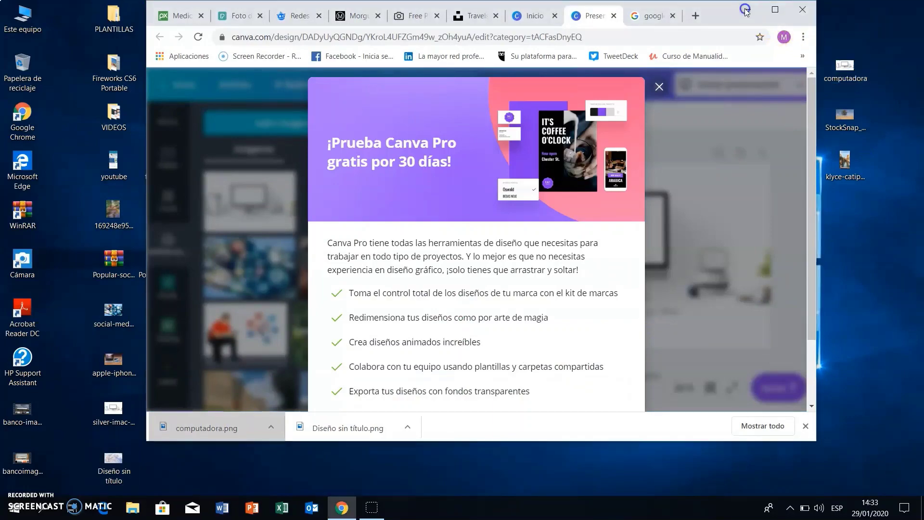
pyautogui.click(748, 9)
pyautogui.doubleClick(845, 68)
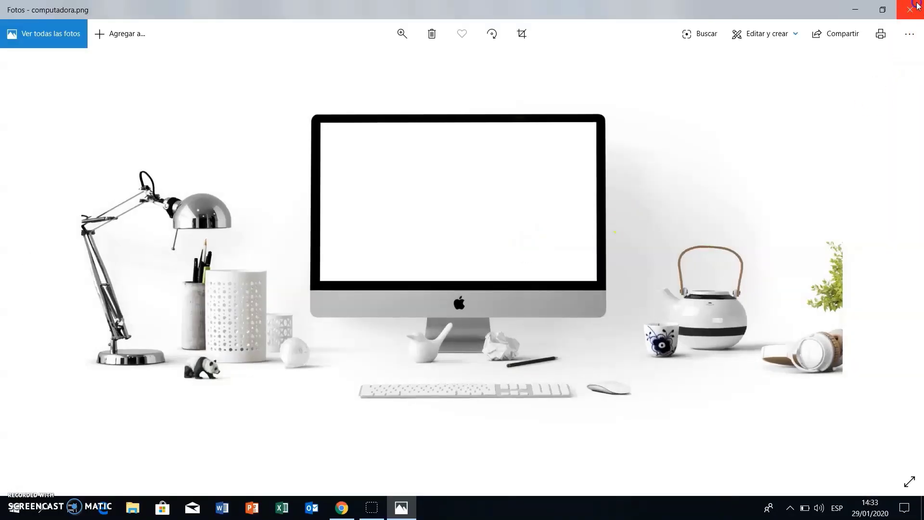
# Close Photos, restore Chrome maximized and dismiss the Canva Pro trial popup
pyautogui.click(910, 8)
pyautogui.click(342, 508)
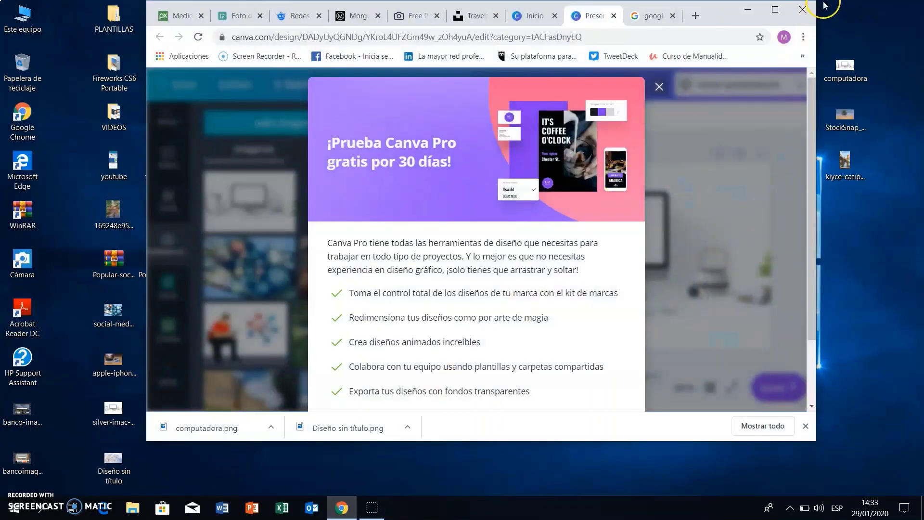
pyautogui.click(775, 18)
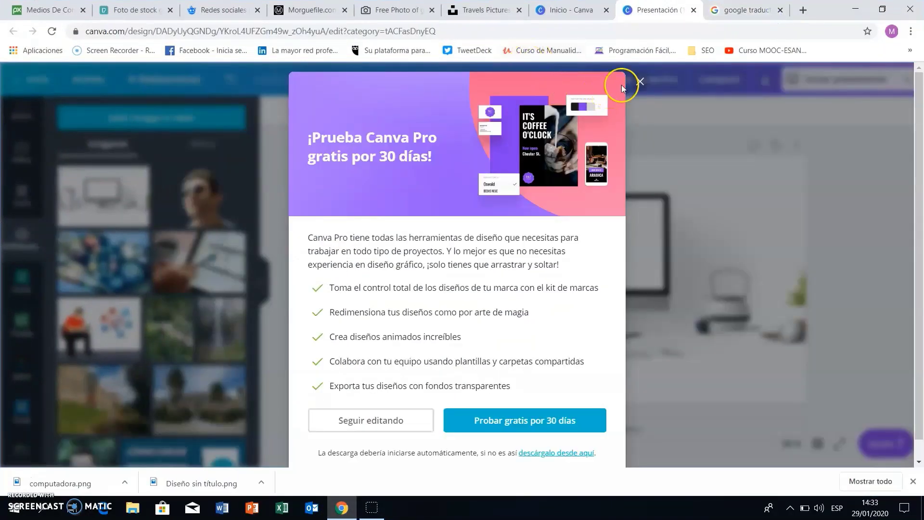
pyautogui.click(641, 82)
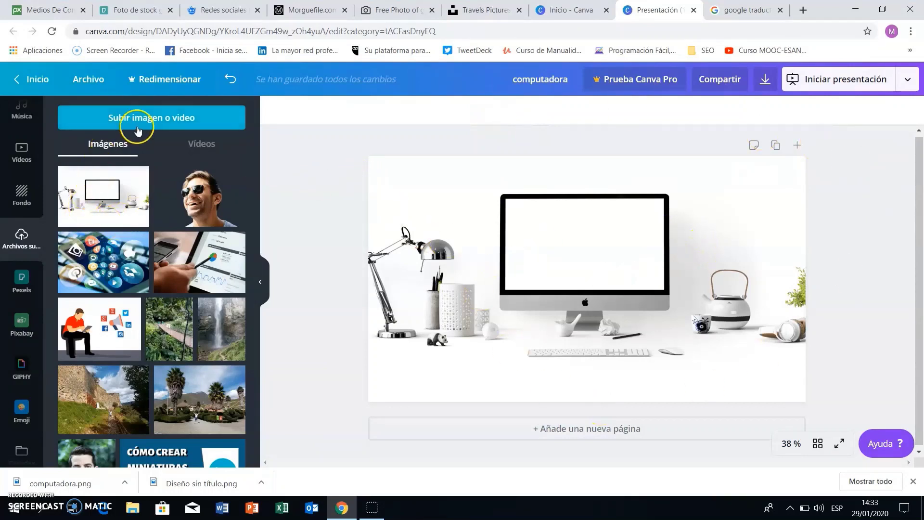
pyautogui.moveTo(103, 196)
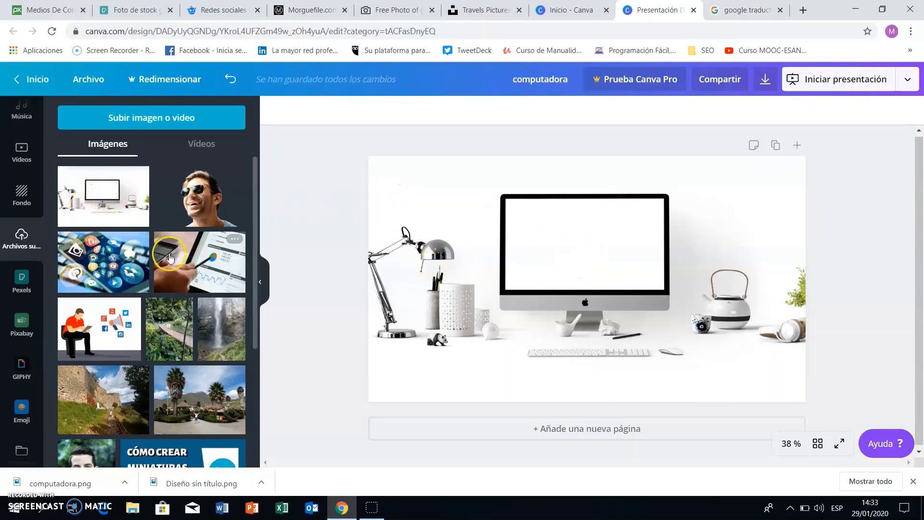
# Cycle through the Fondo, Archivos subidos, Pexels and Pixabay panels, ending on Pexels photos
pyautogui.click(16, 202)
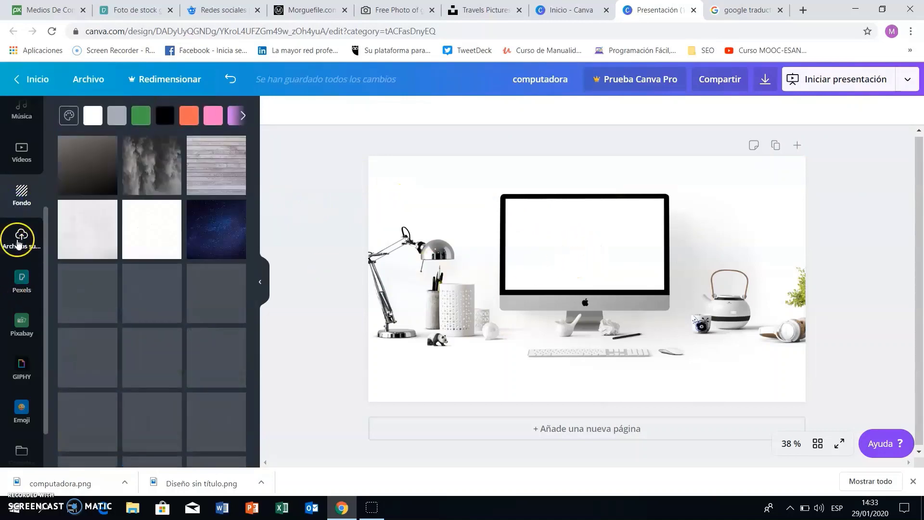
pyautogui.click(20, 236)
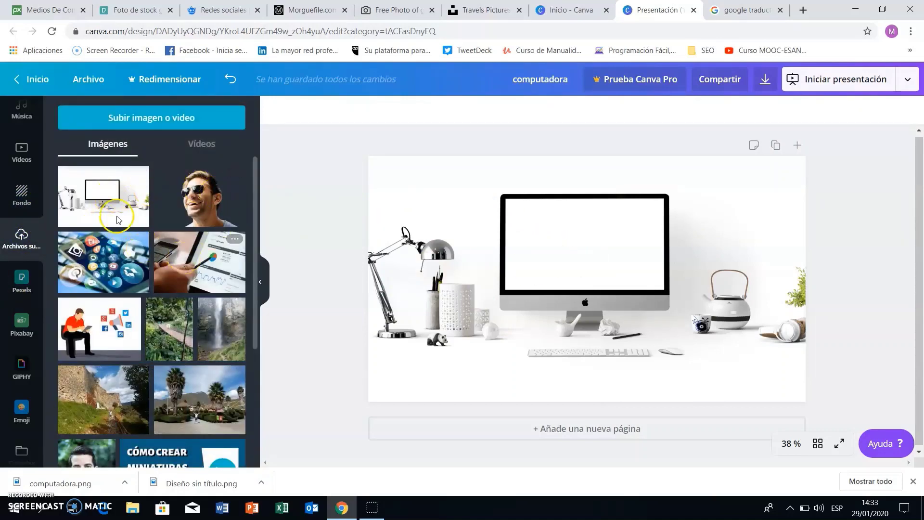
pyautogui.click(22, 282)
pyautogui.click(20, 322)
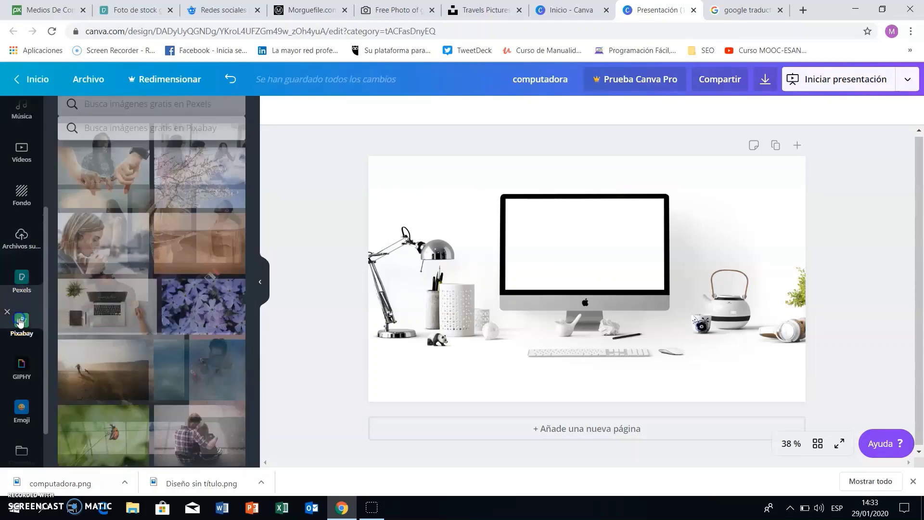
pyautogui.click(23, 285)
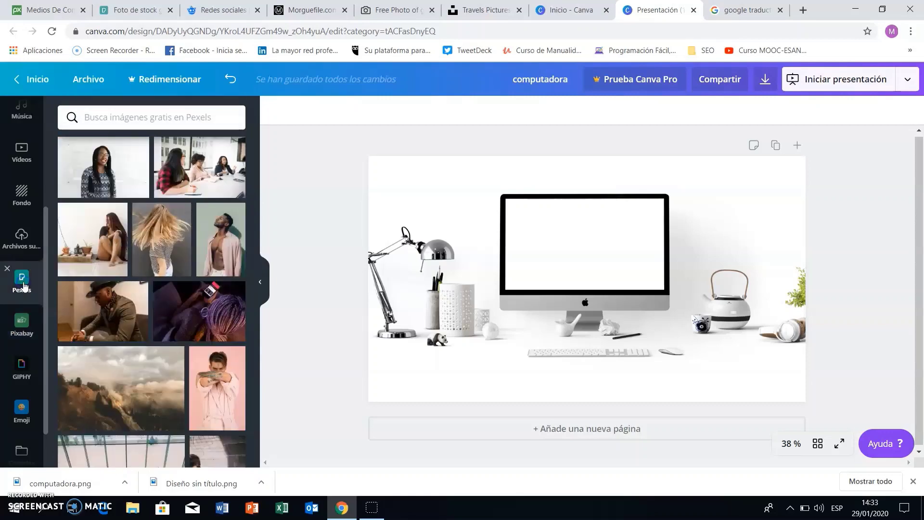